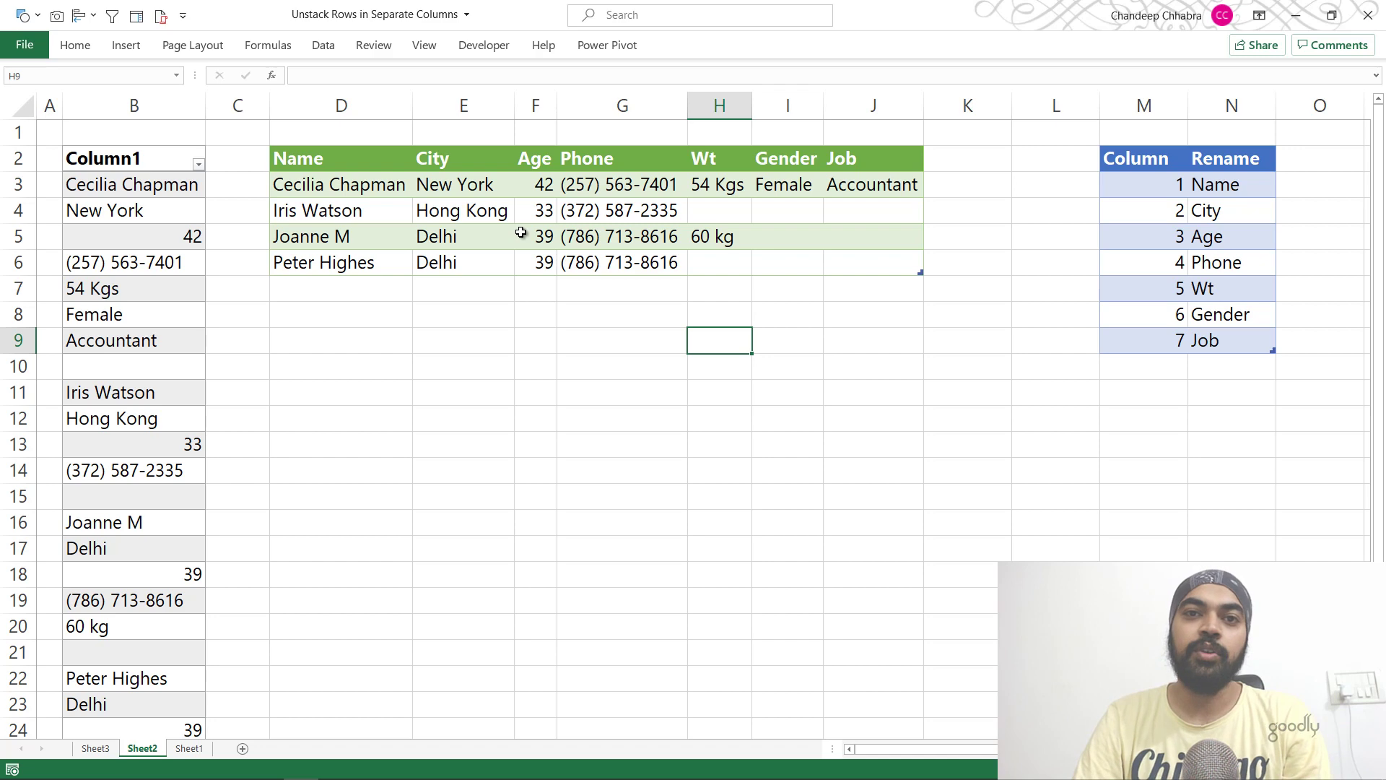
Load the Column1 table into the Power Query Editor and remove its Changed Type step
click(176, 234)
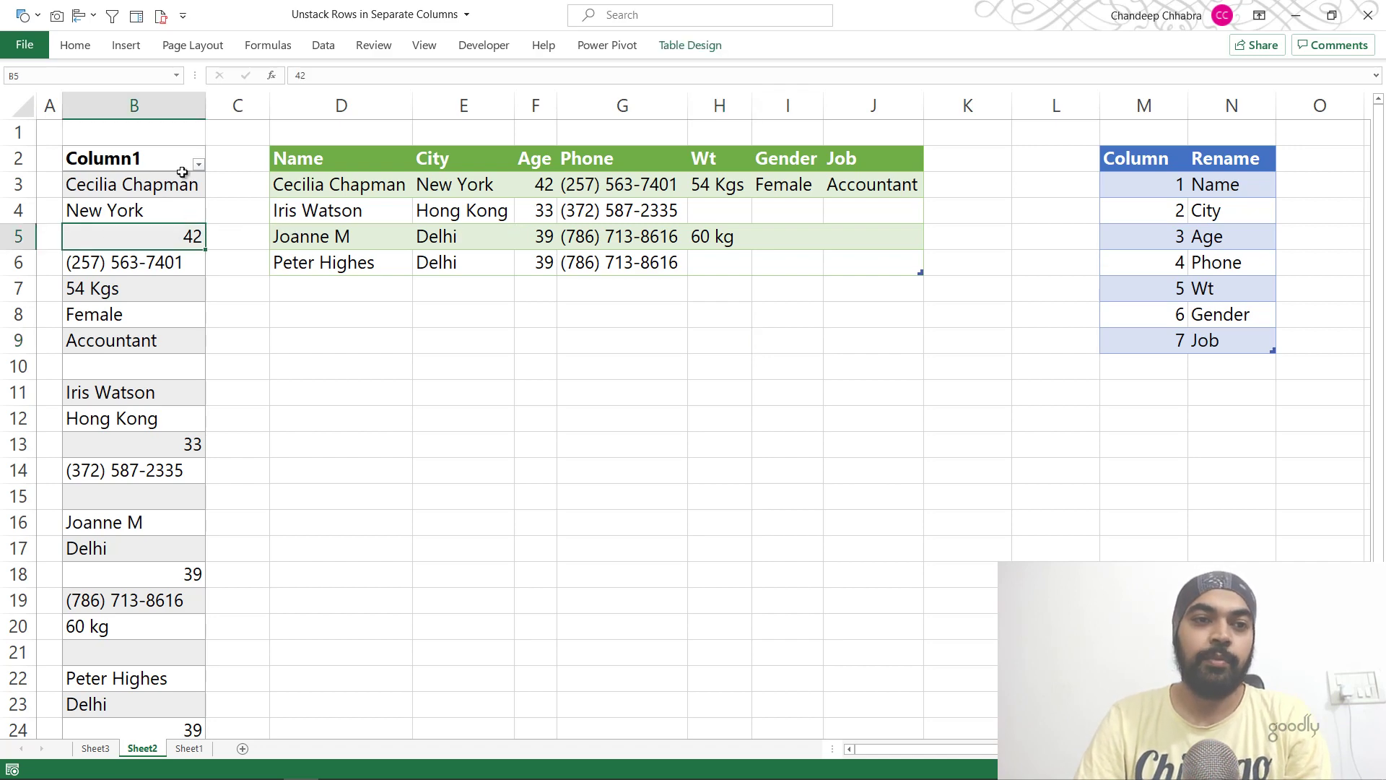
click(335, 47)
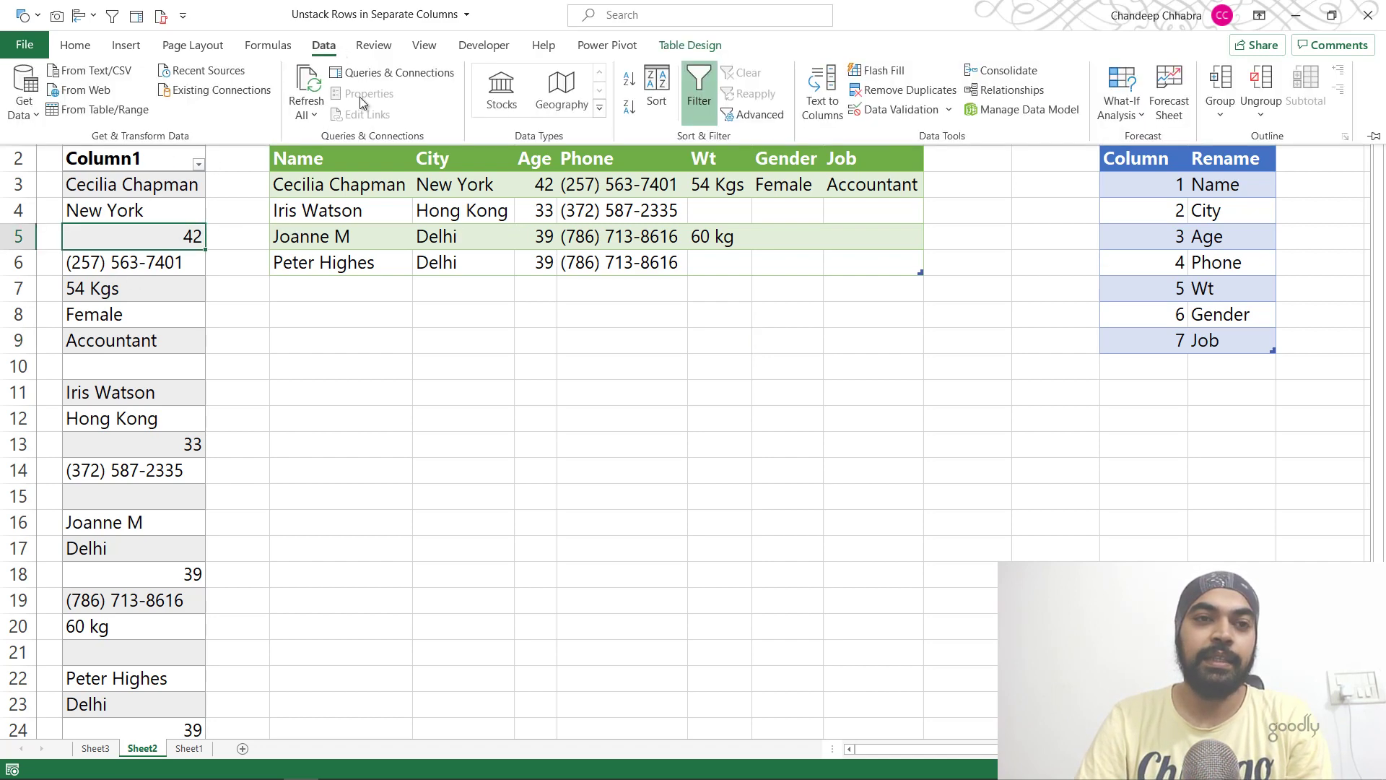
click(112, 115)
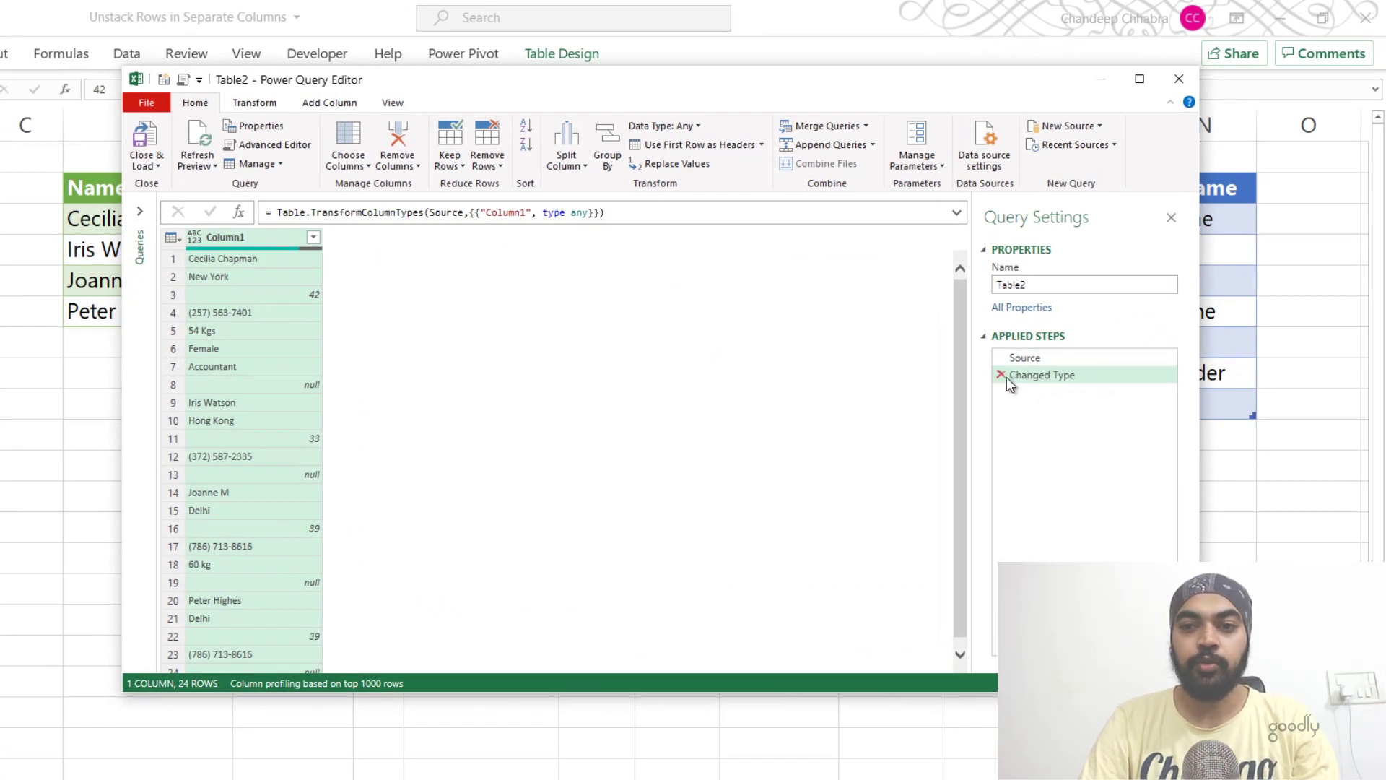
click(1001, 374)
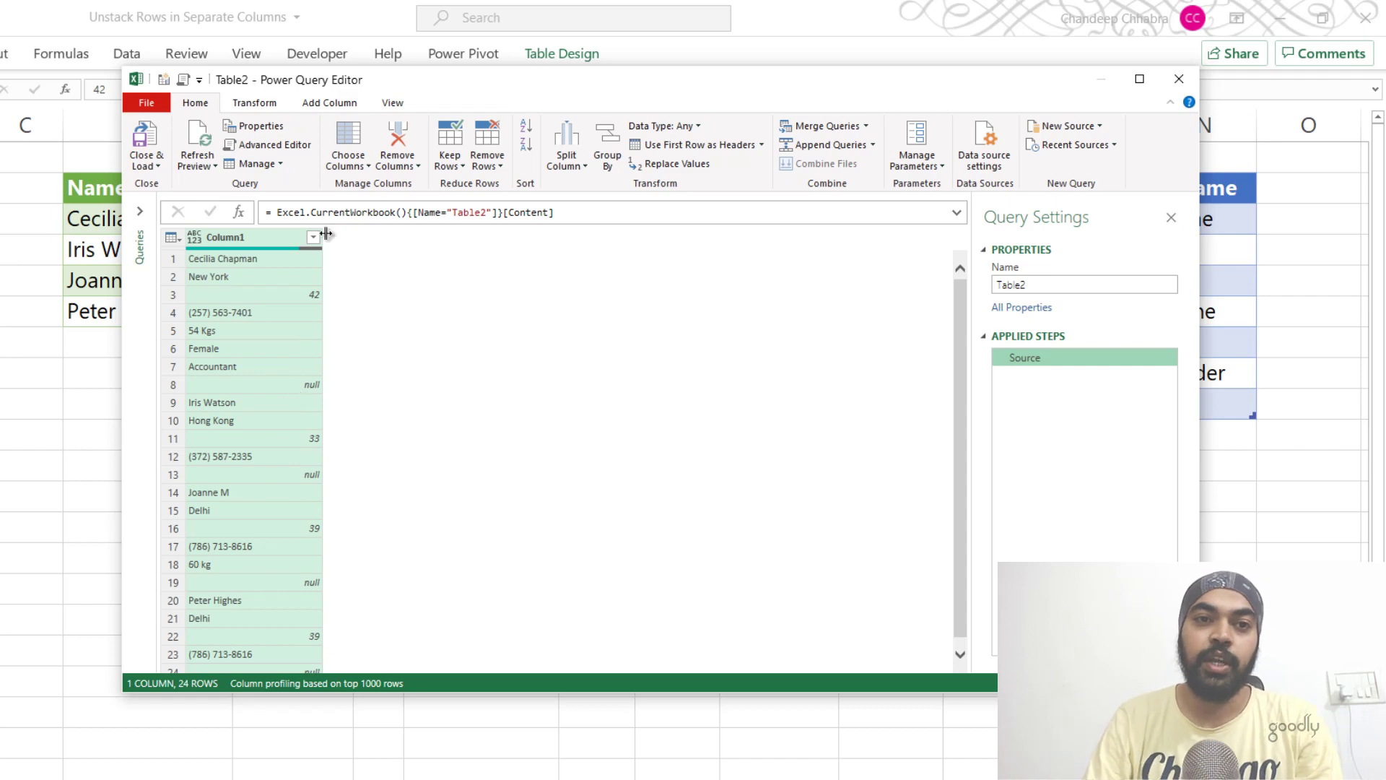
Add a custom column with the formula if [Column1] = null then 1 else null, plus an index column starting from 1
click(334, 101)
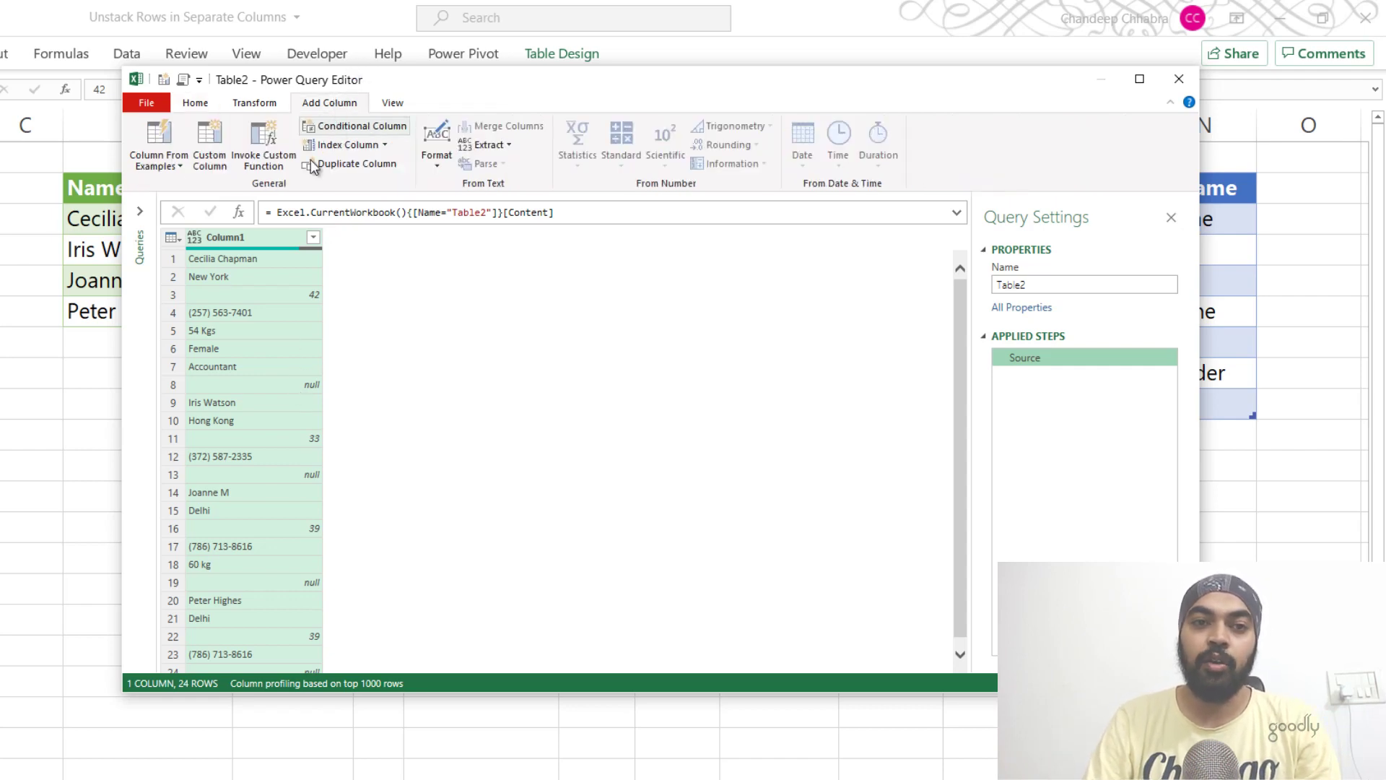
click(225, 166)
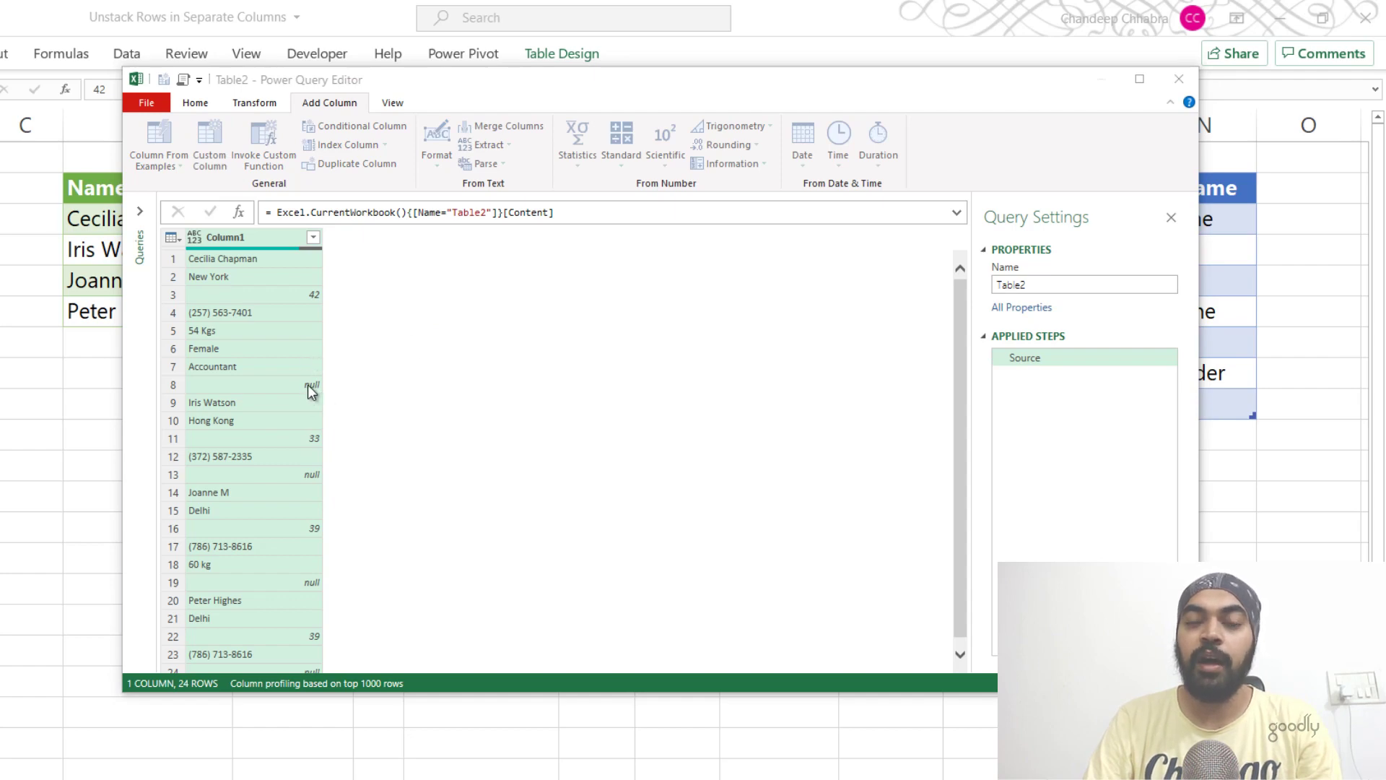
drag(391, 293, 536, 282)
click(518, 416)
text(if )
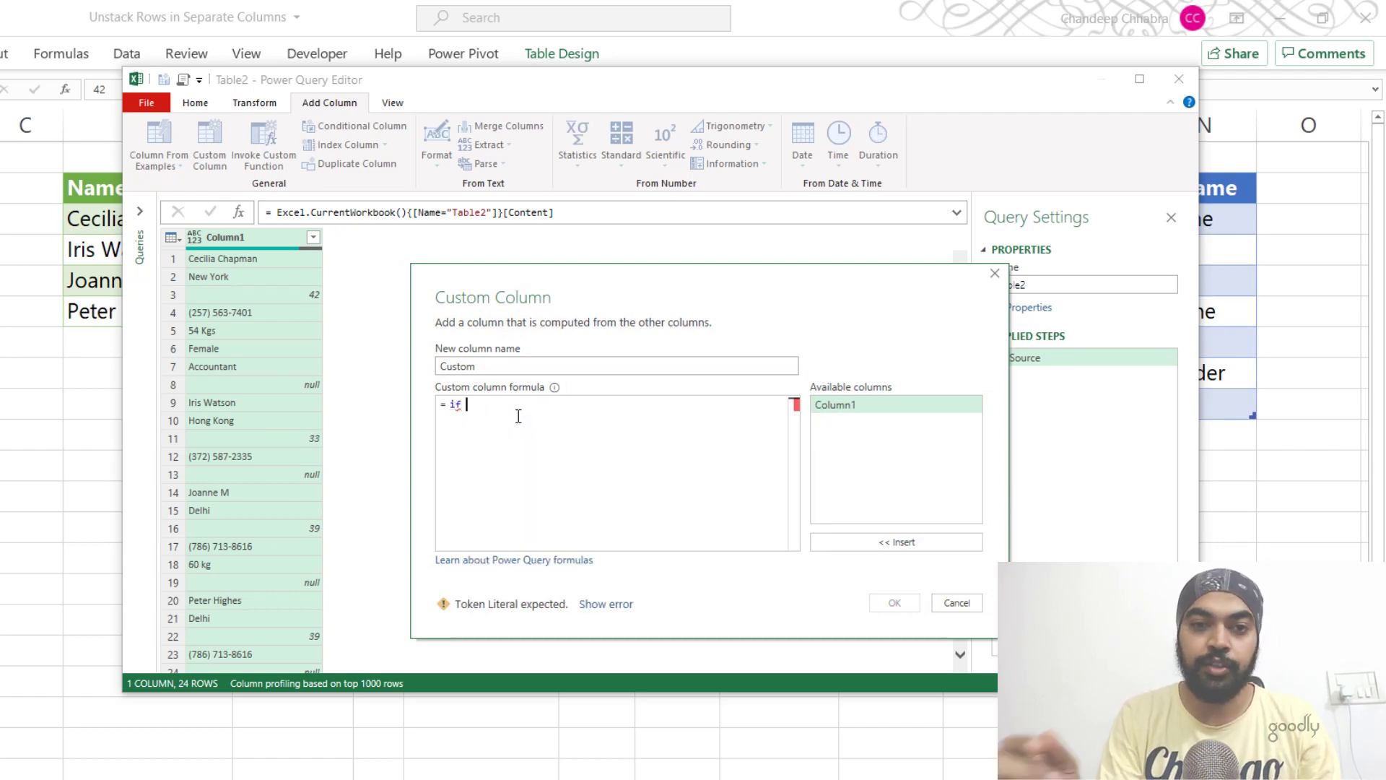
text([)
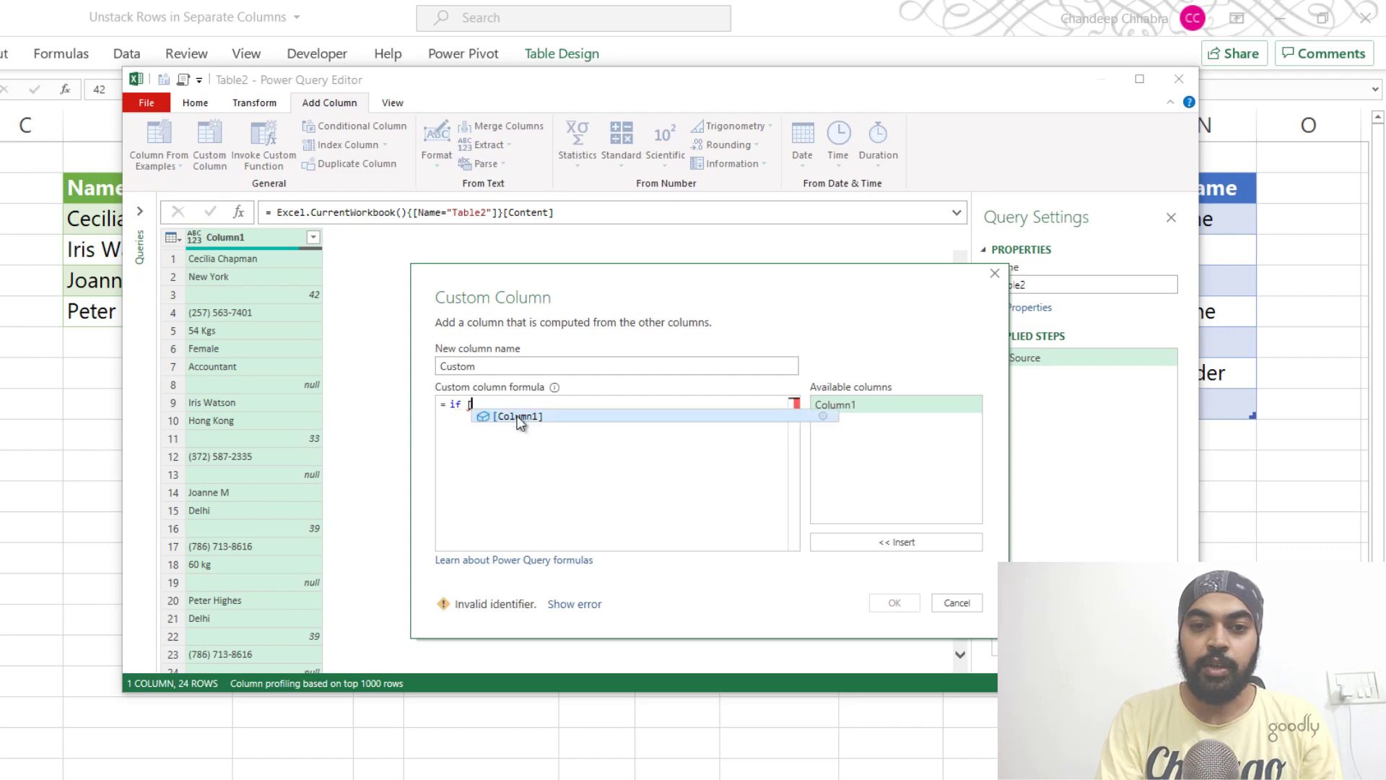
click(519, 417)
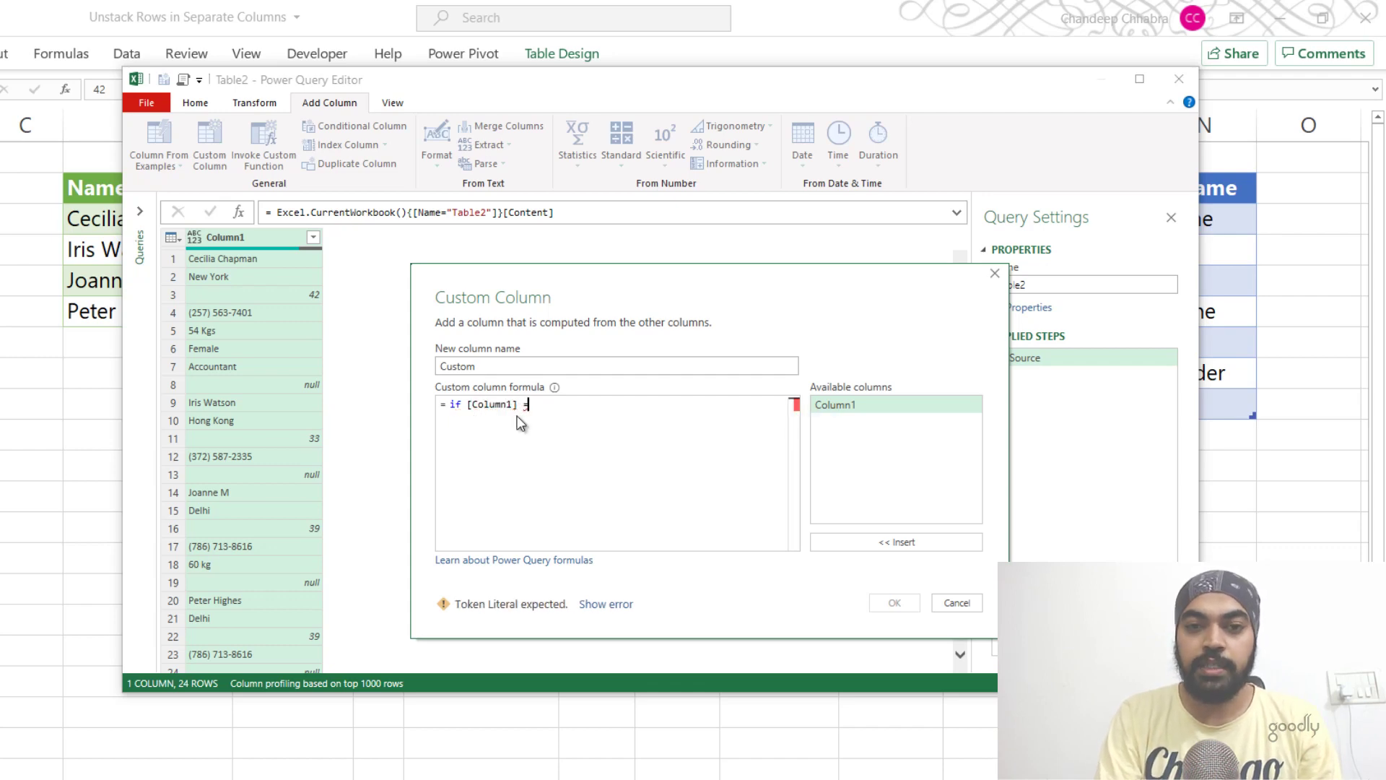
text(= null then 1 else null)
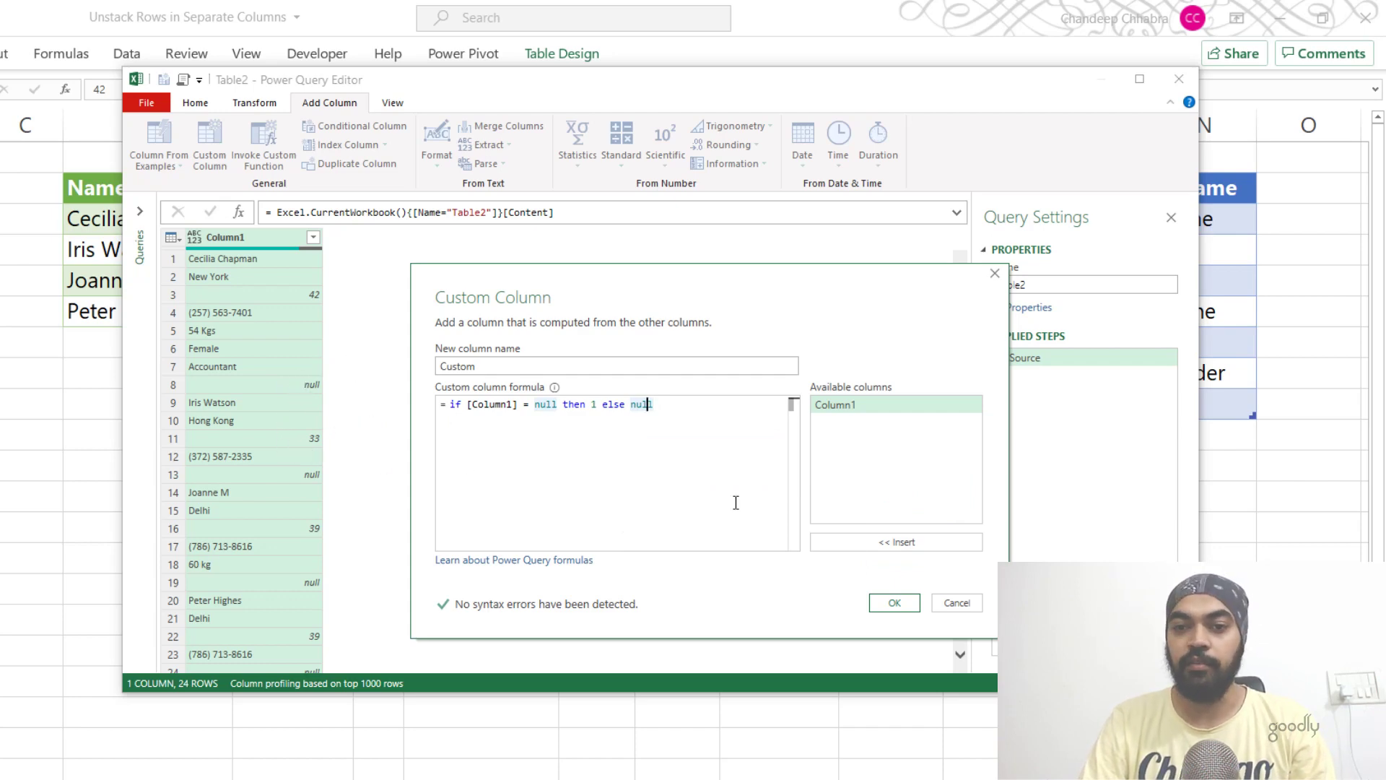
click(894, 603)
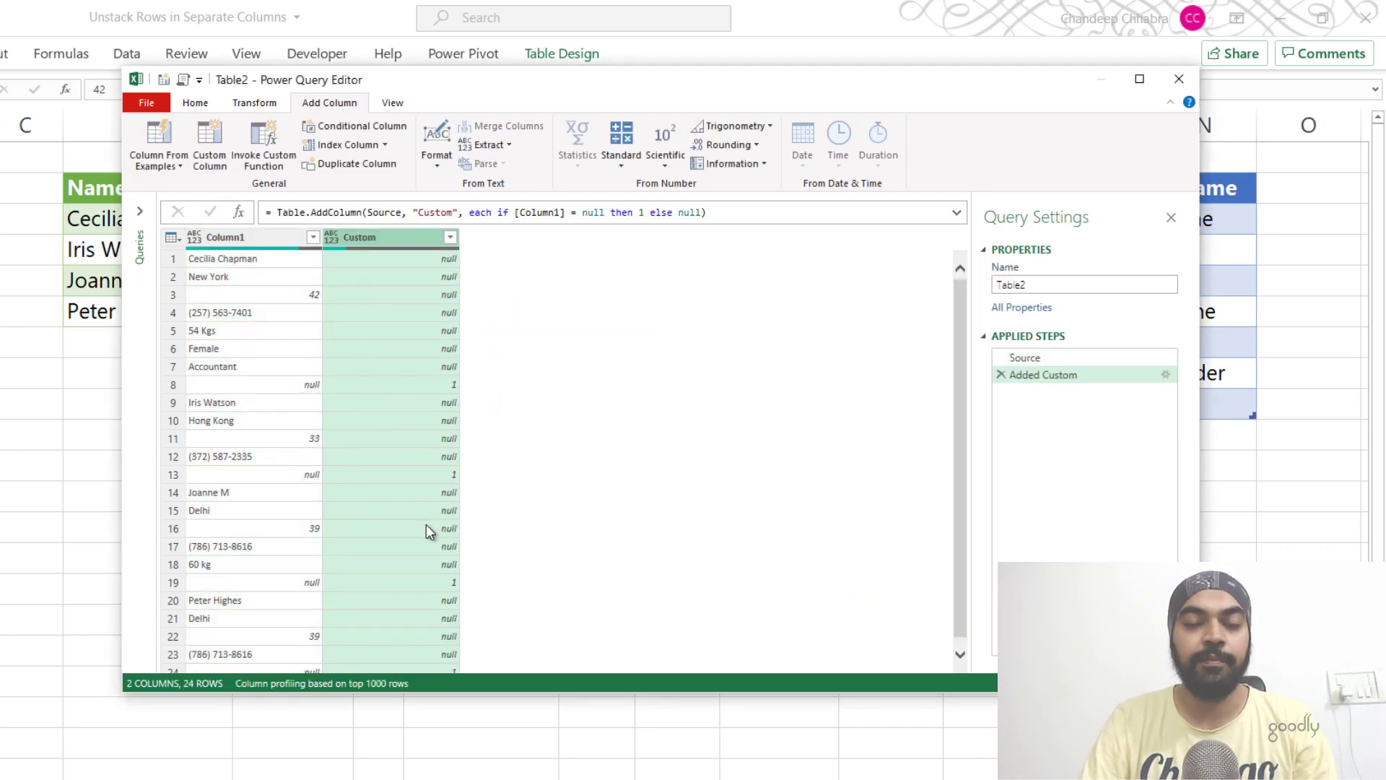
click(386, 145)
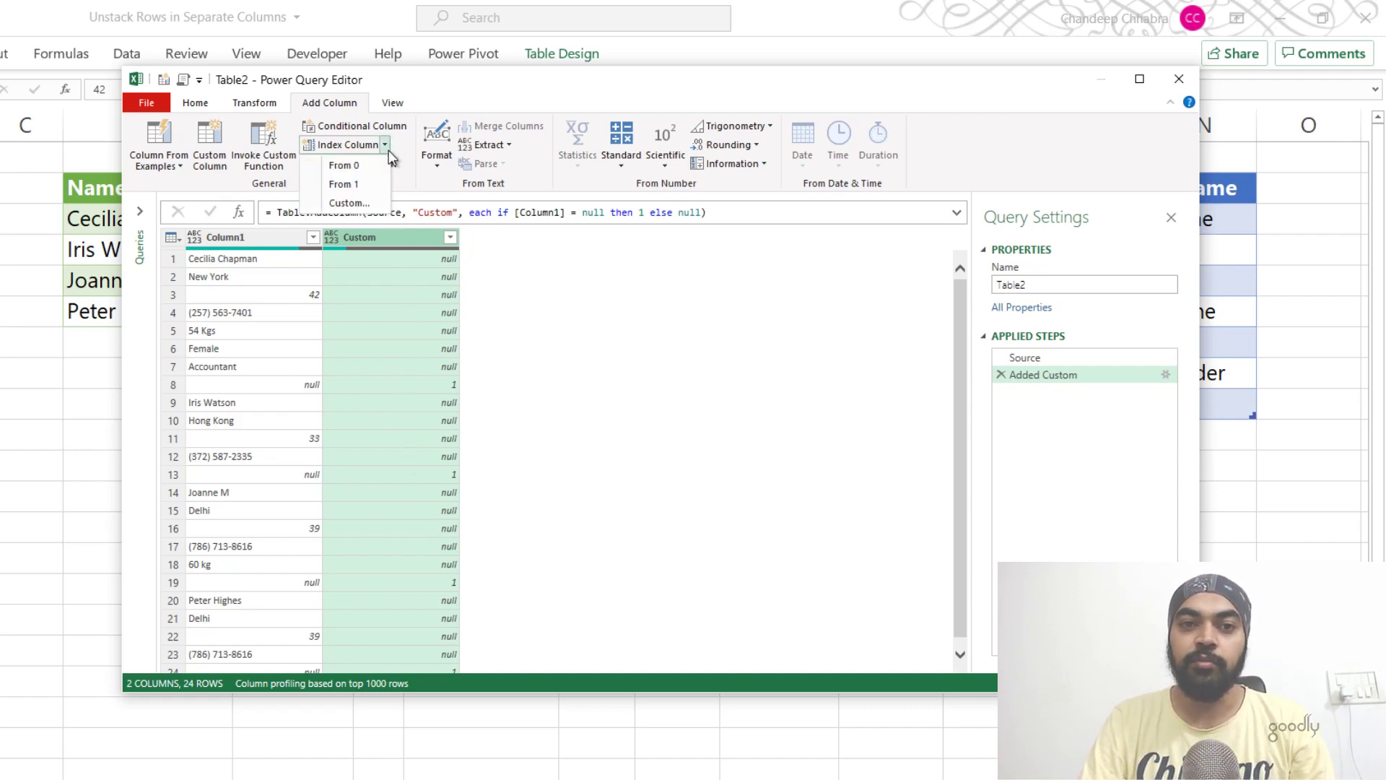
click(363, 183)
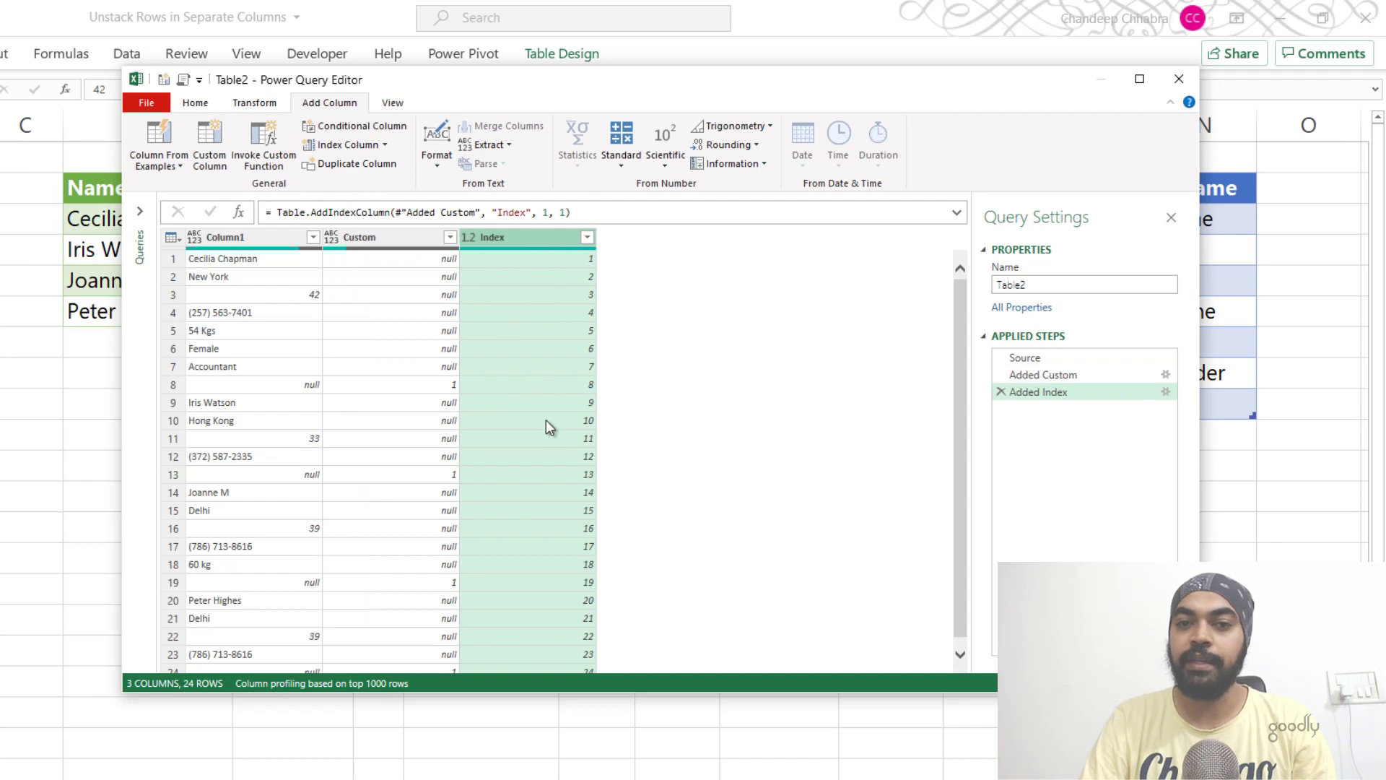
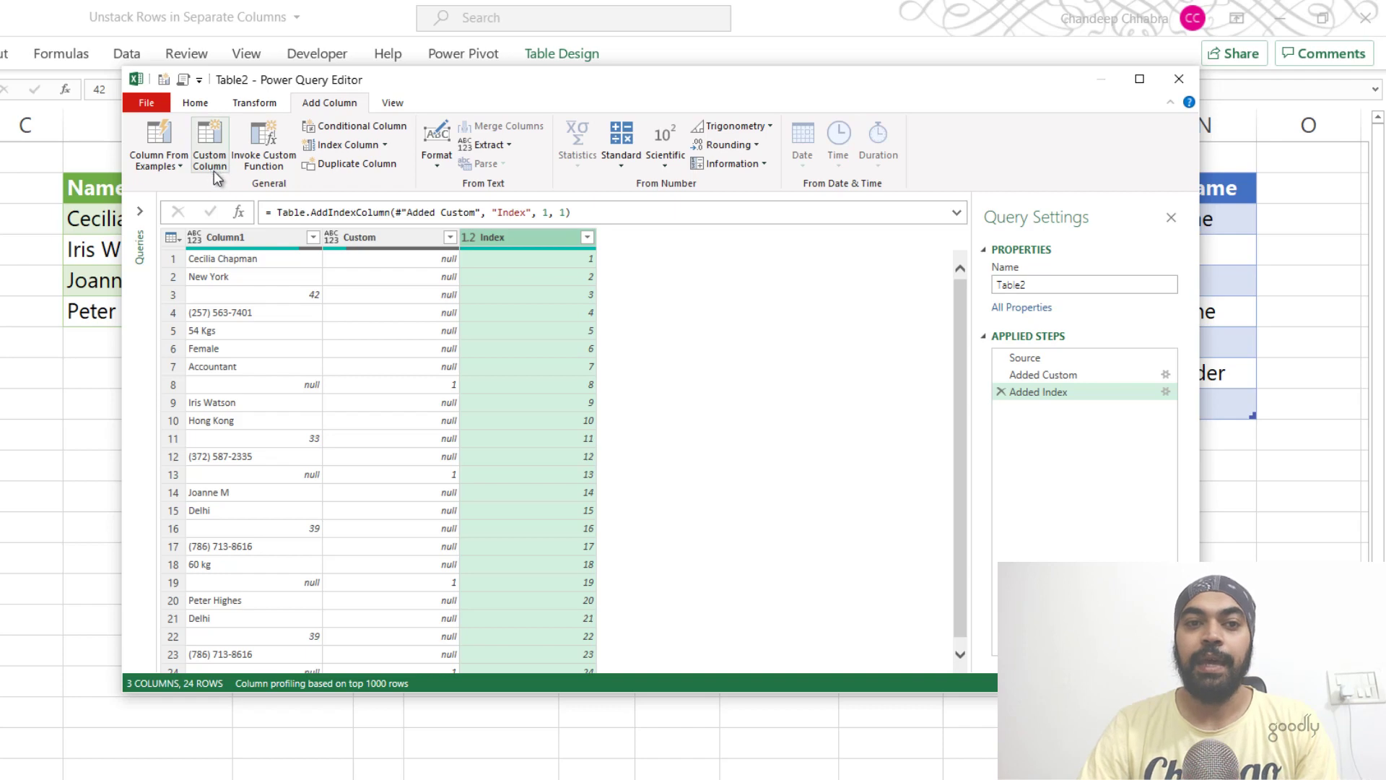
Start another custom column with a List.FirstN formula, using #"Added Index"[Custom] as its list argument
click(210, 158)
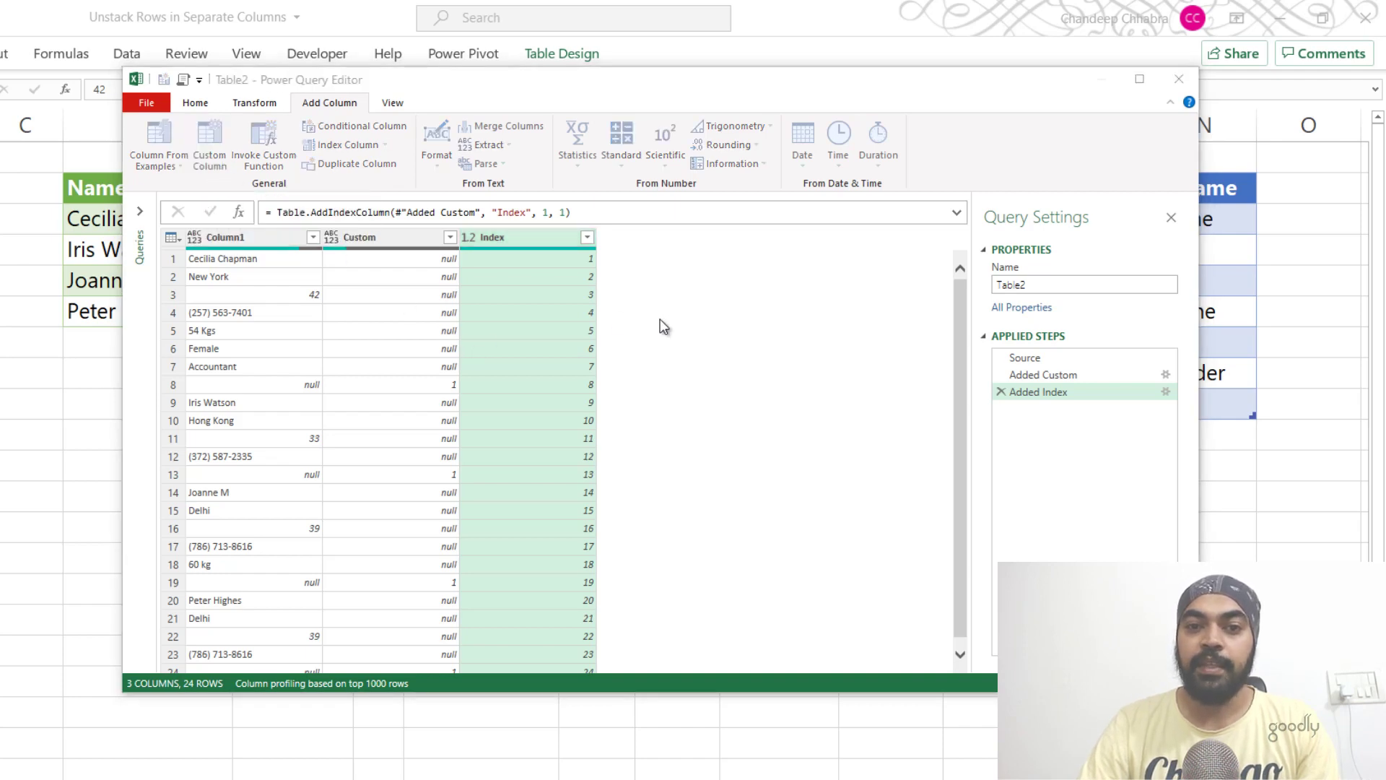
drag(613, 313, 978, 242)
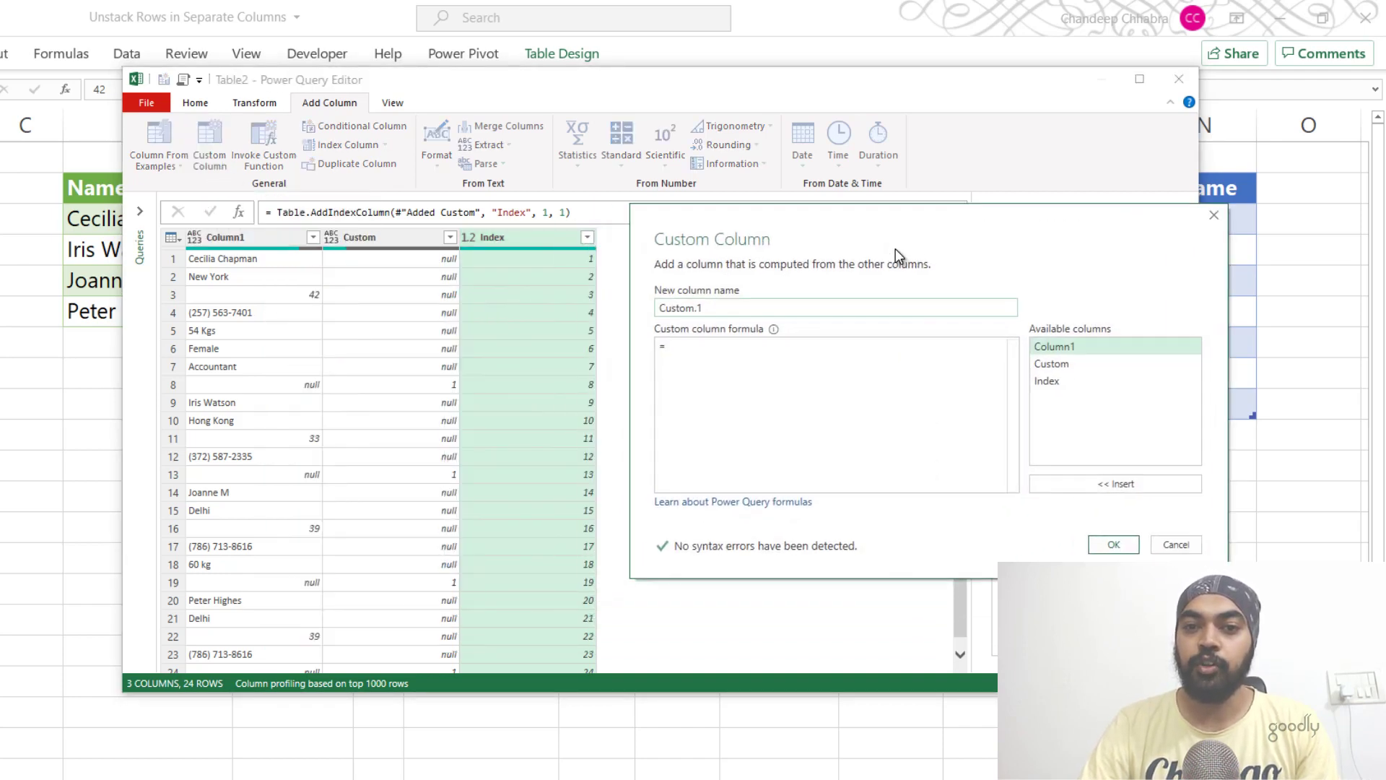
click(735, 363)
text(L)
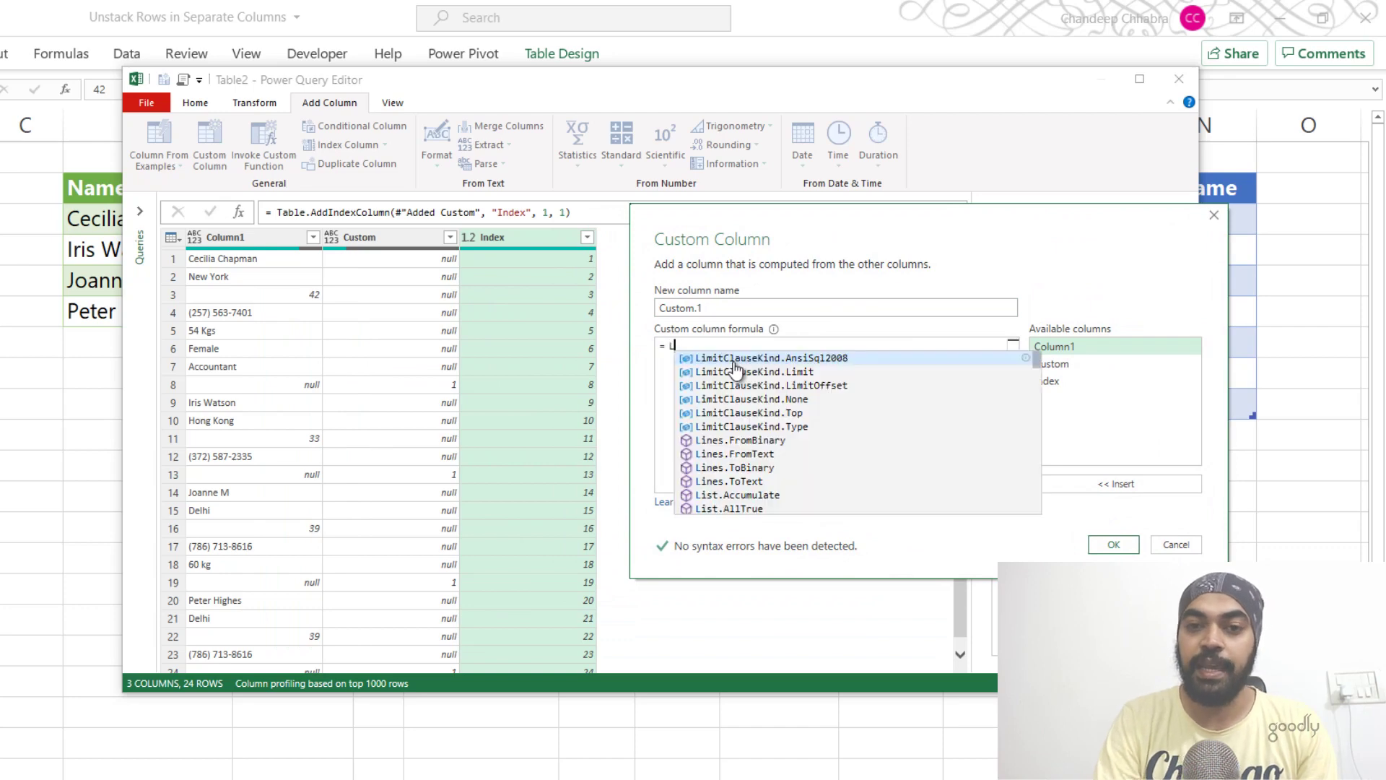
text(ist.FirstN()
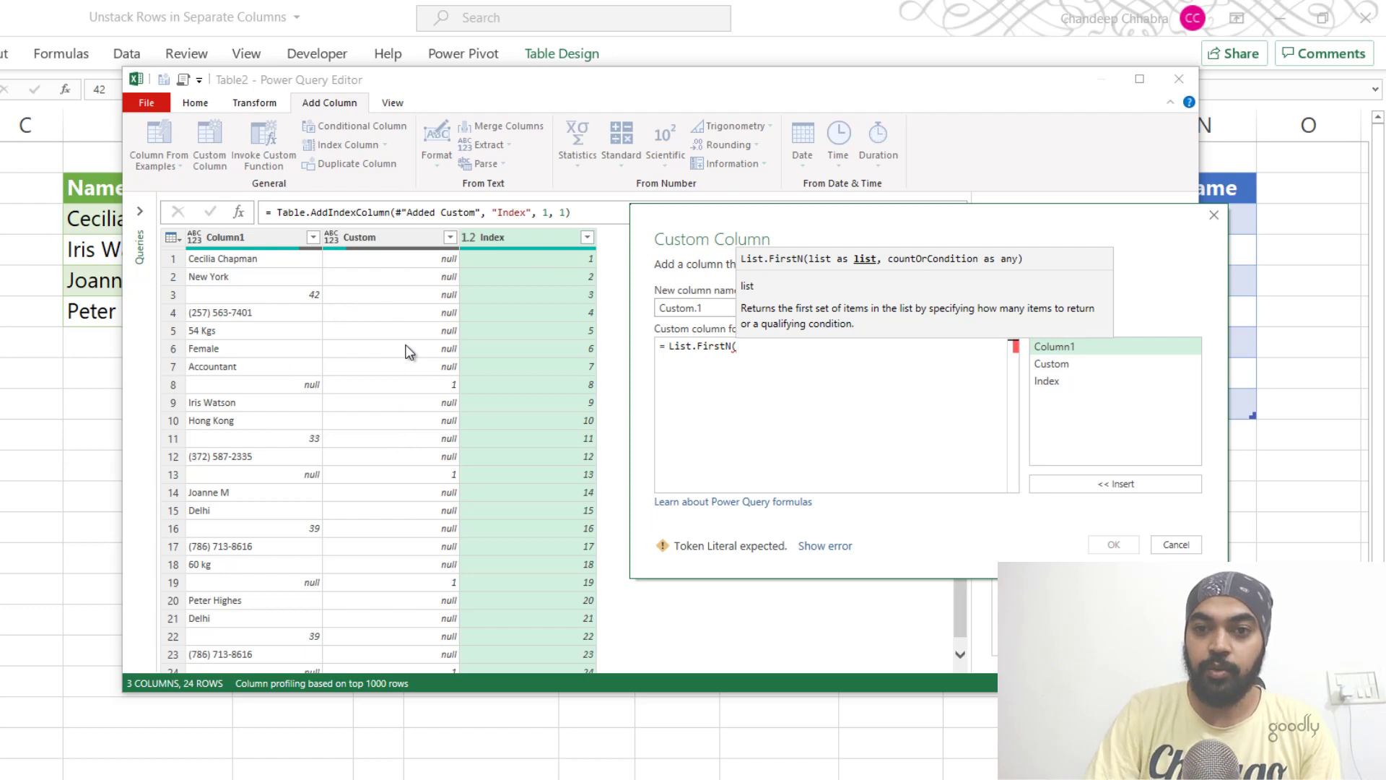
drag(783, 231, 699, 404)
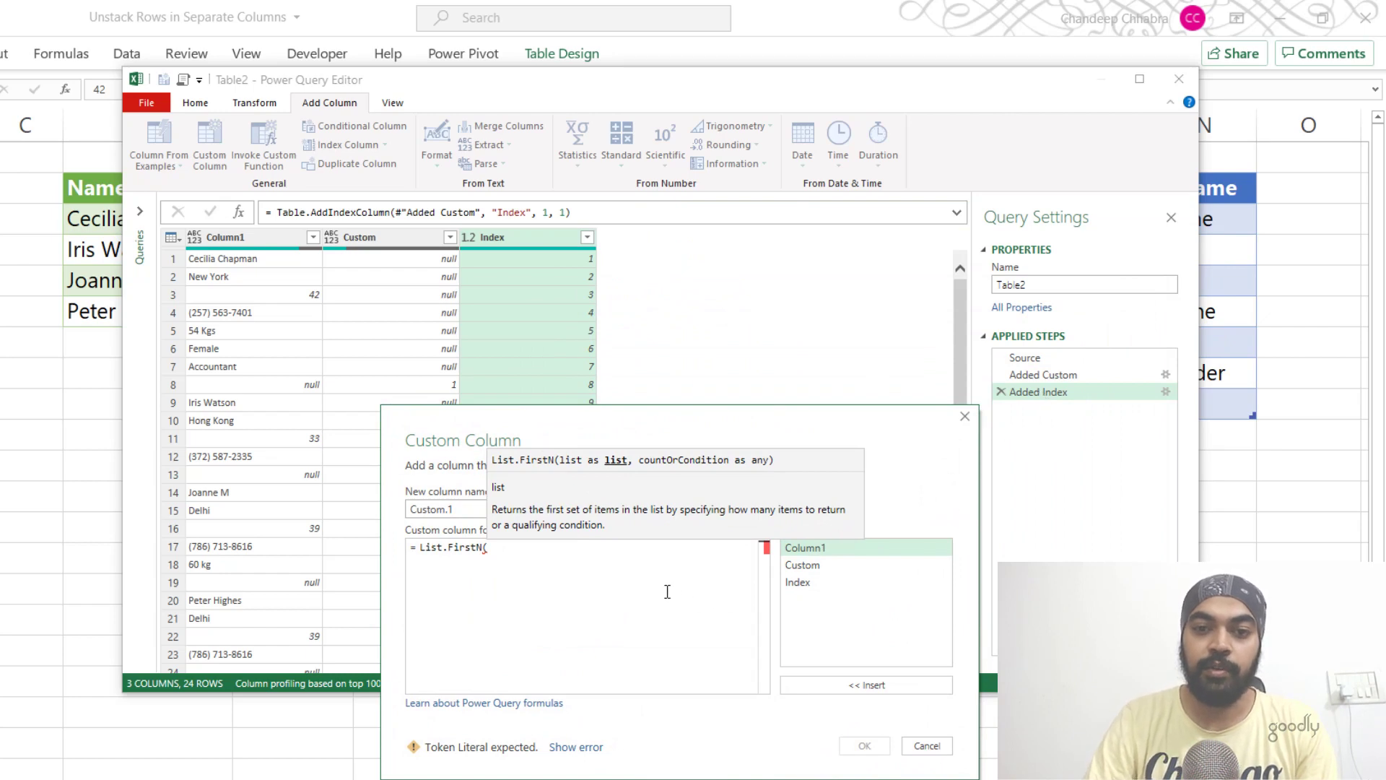
text(#"Added )
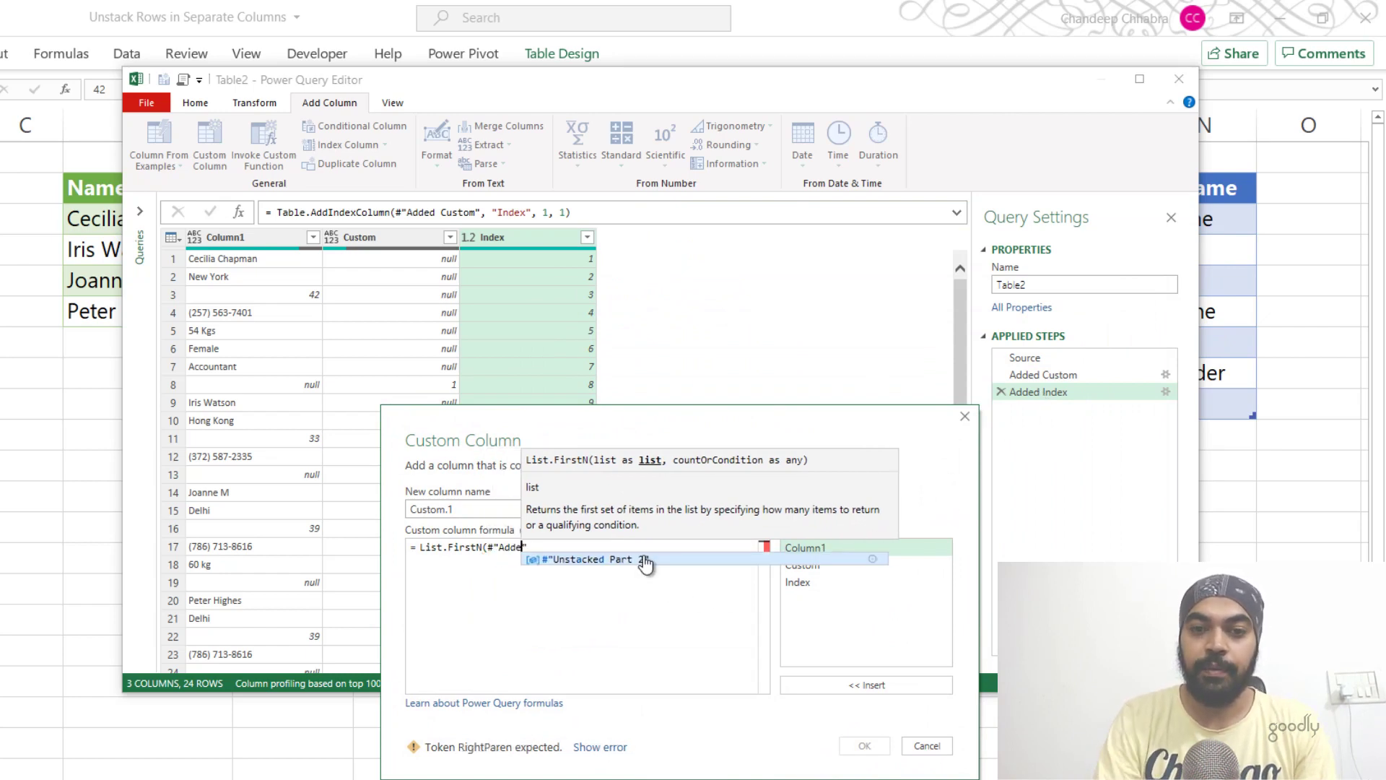
text(Index)
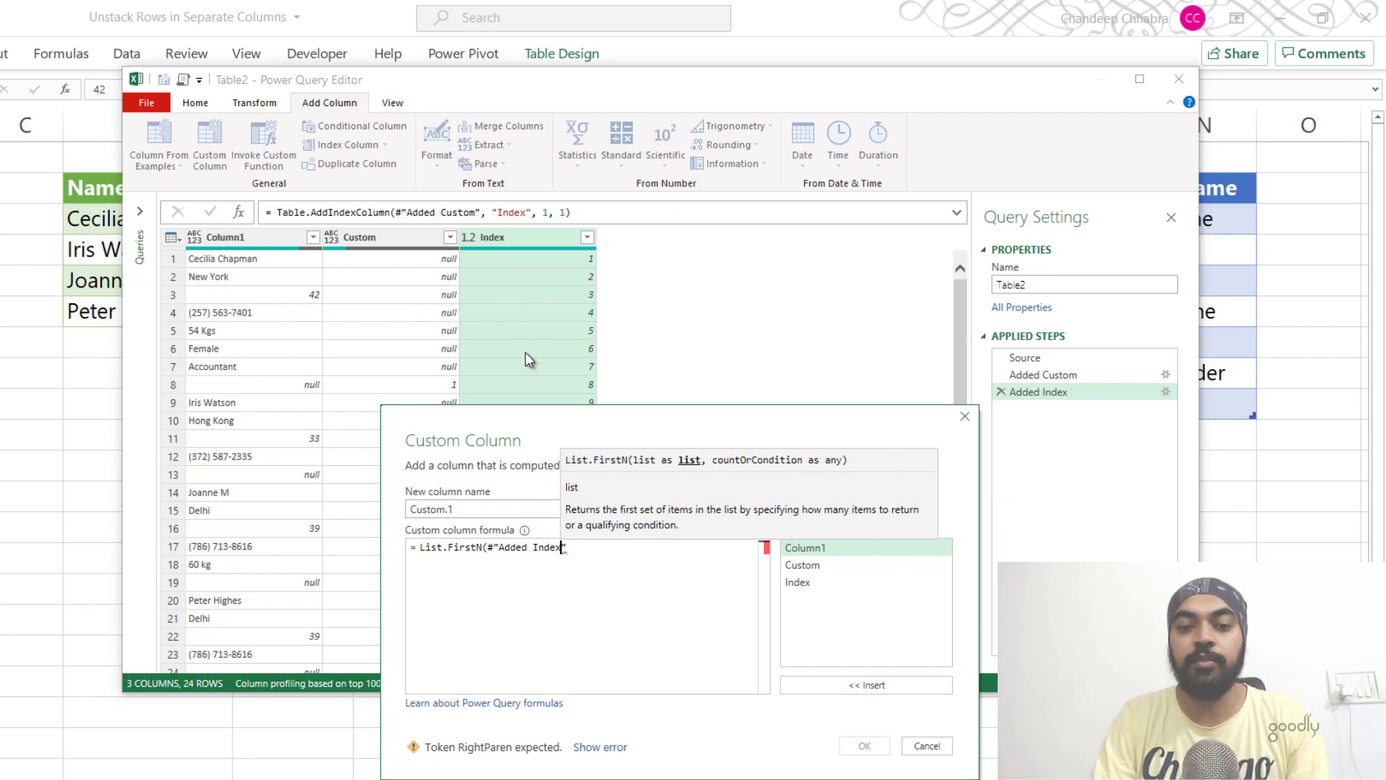
click(599, 550)
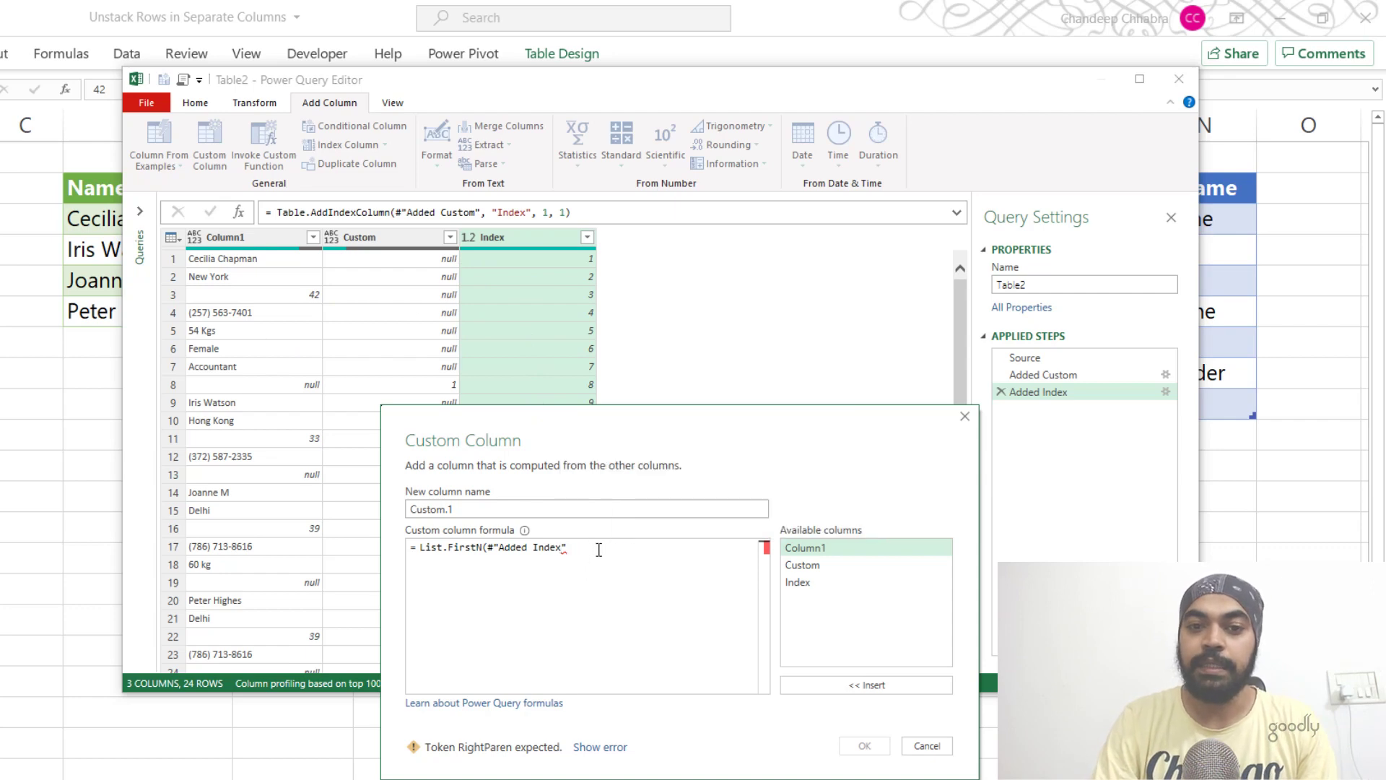
text([C)
key(Down)
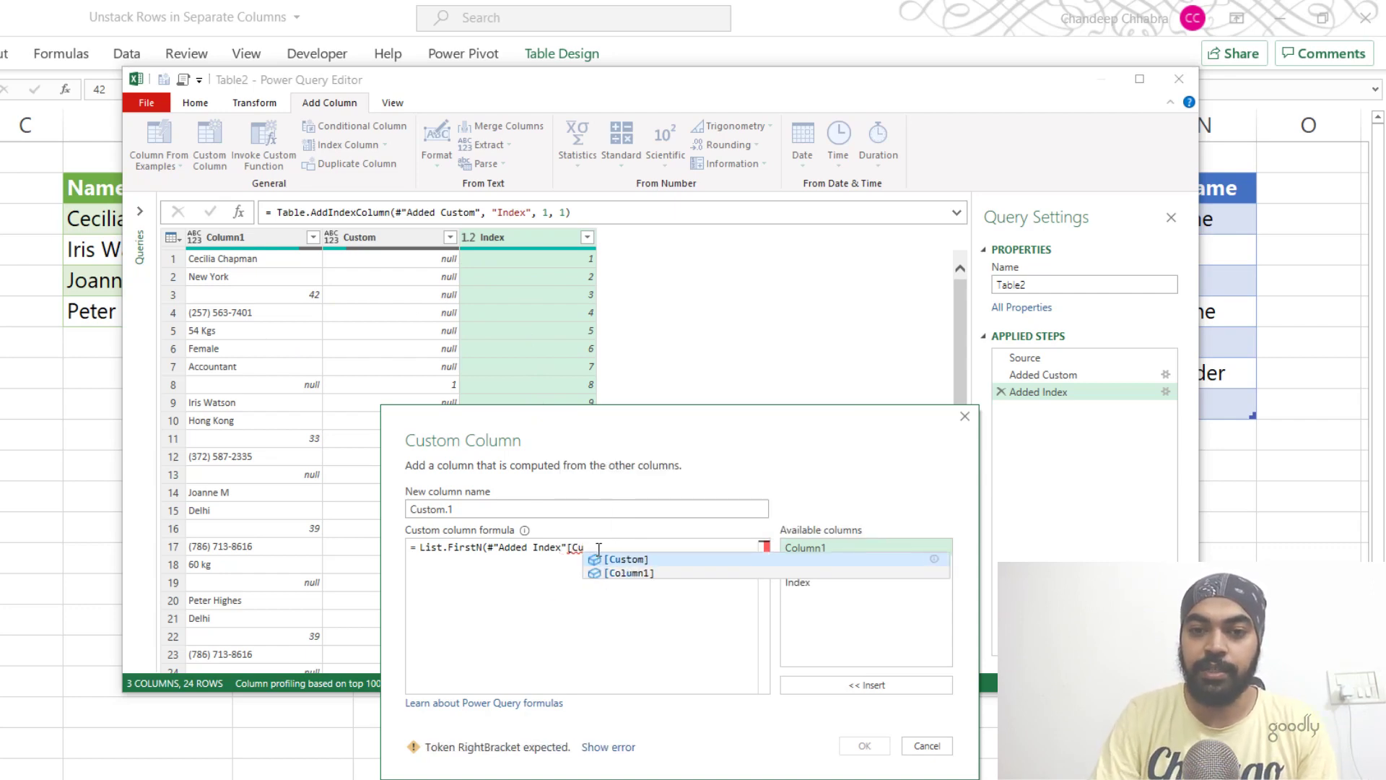
key(Tab)
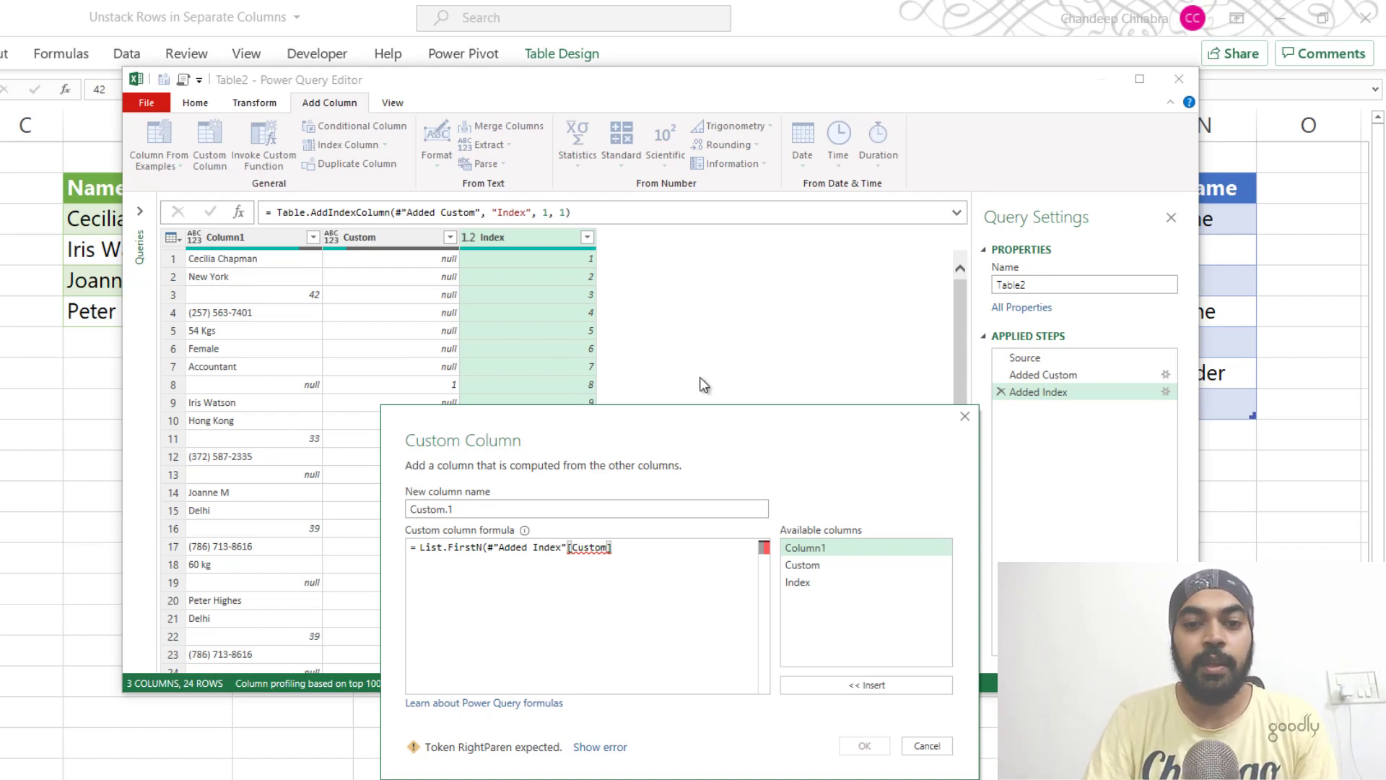
Complete the List.FirstN formula with [Index] as the count argument and add the custom column to the query
text(,)
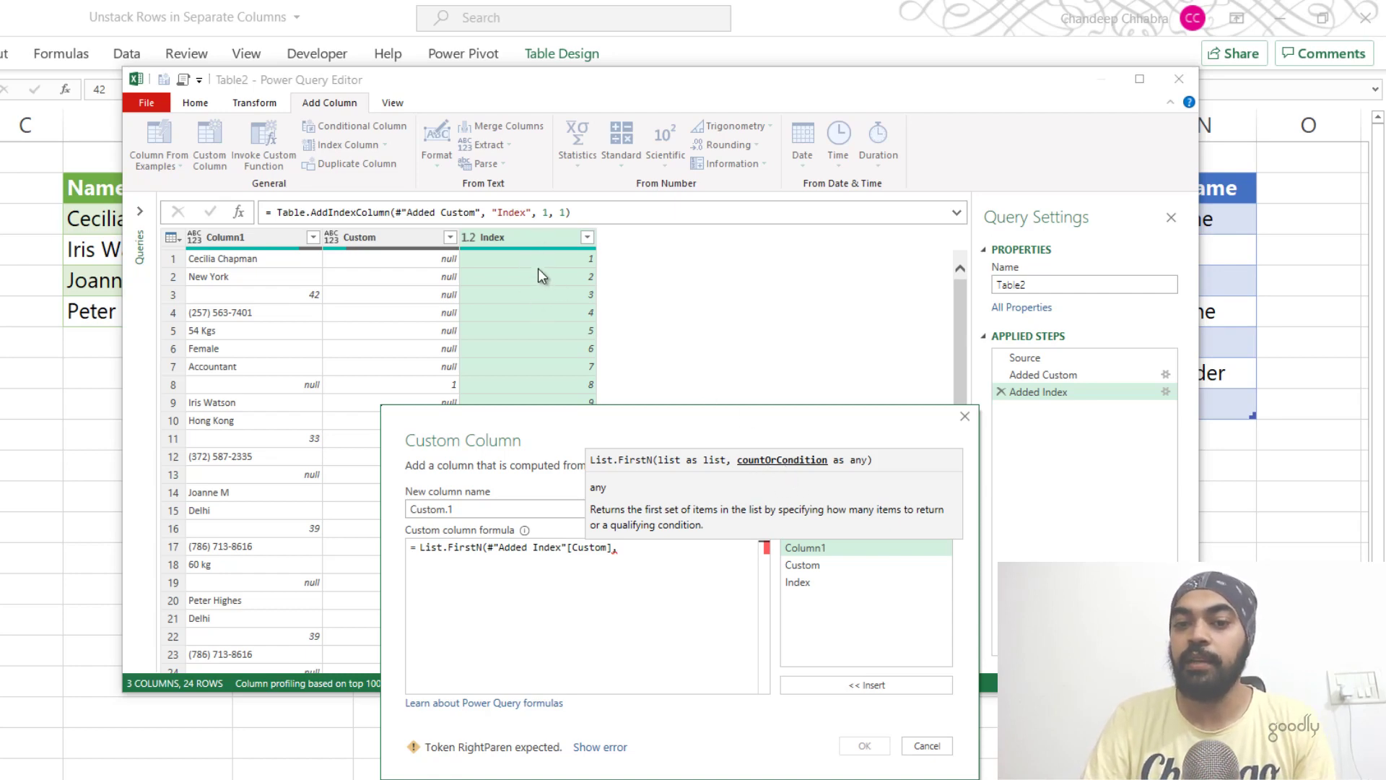
text([Ind)
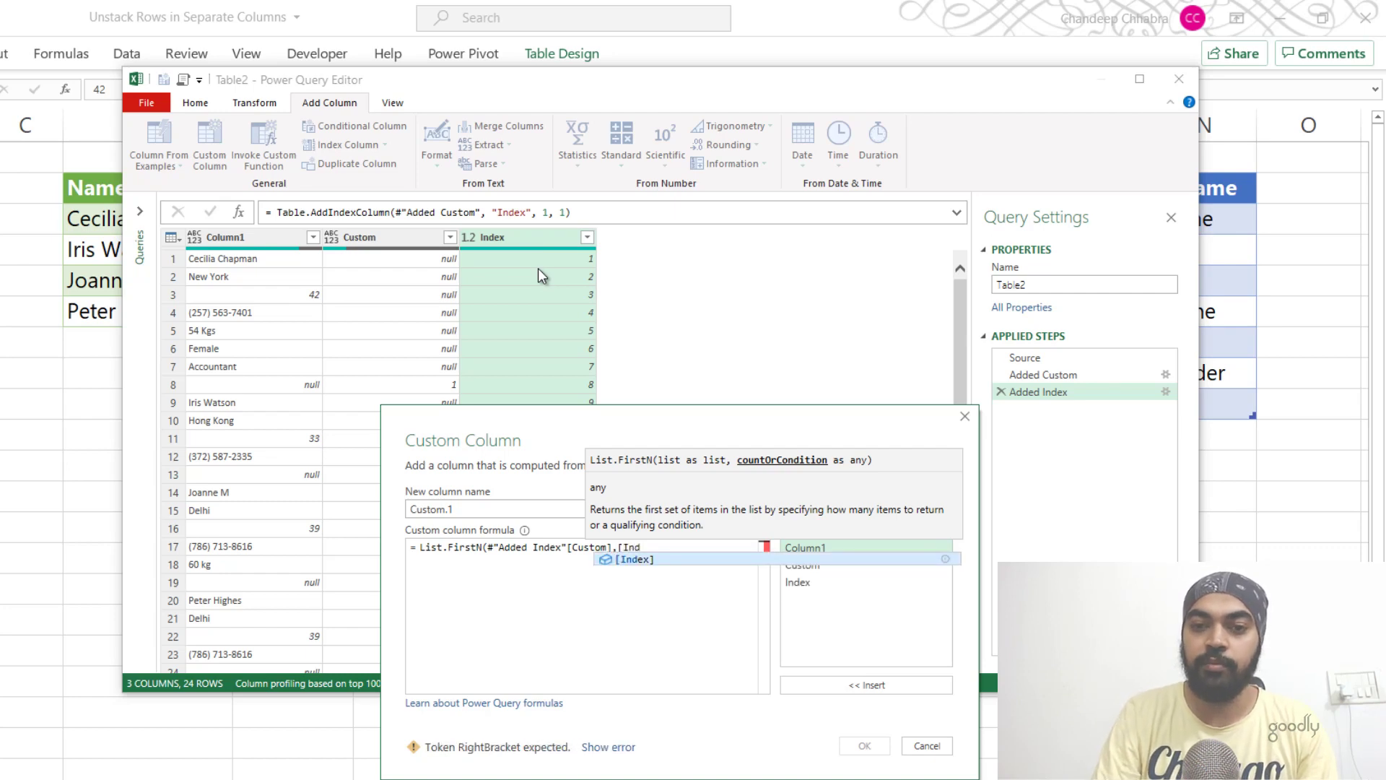
key(Tab)
text())
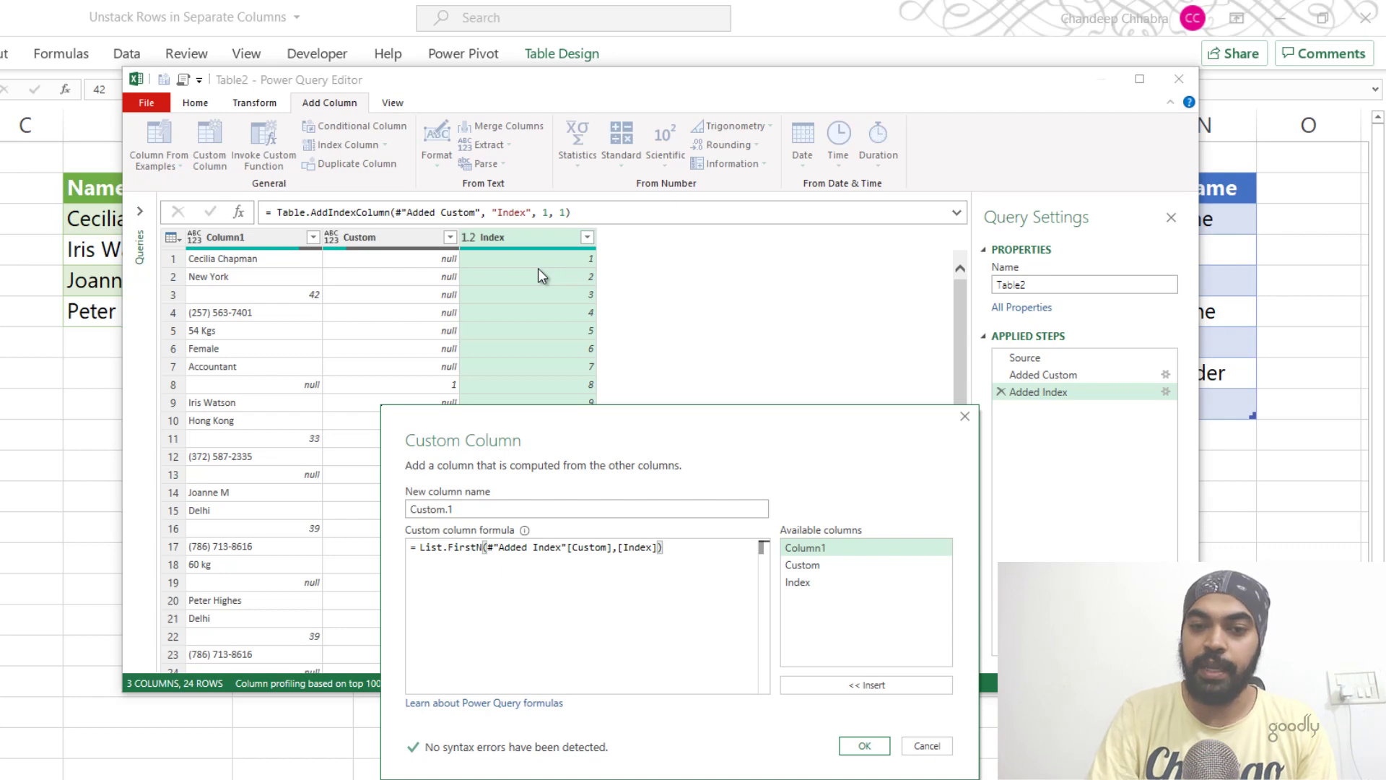
drag(711, 410, 922, 213)
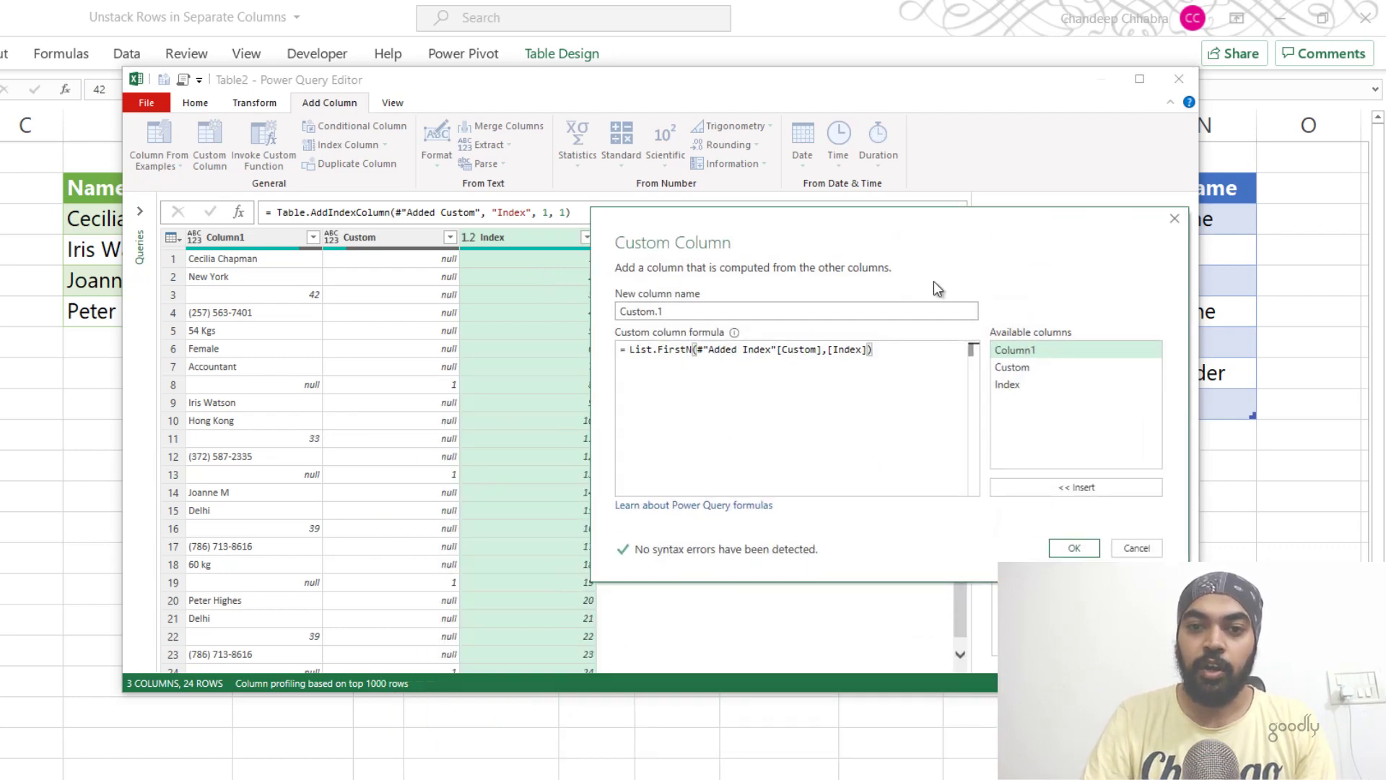
click(1074, 549)
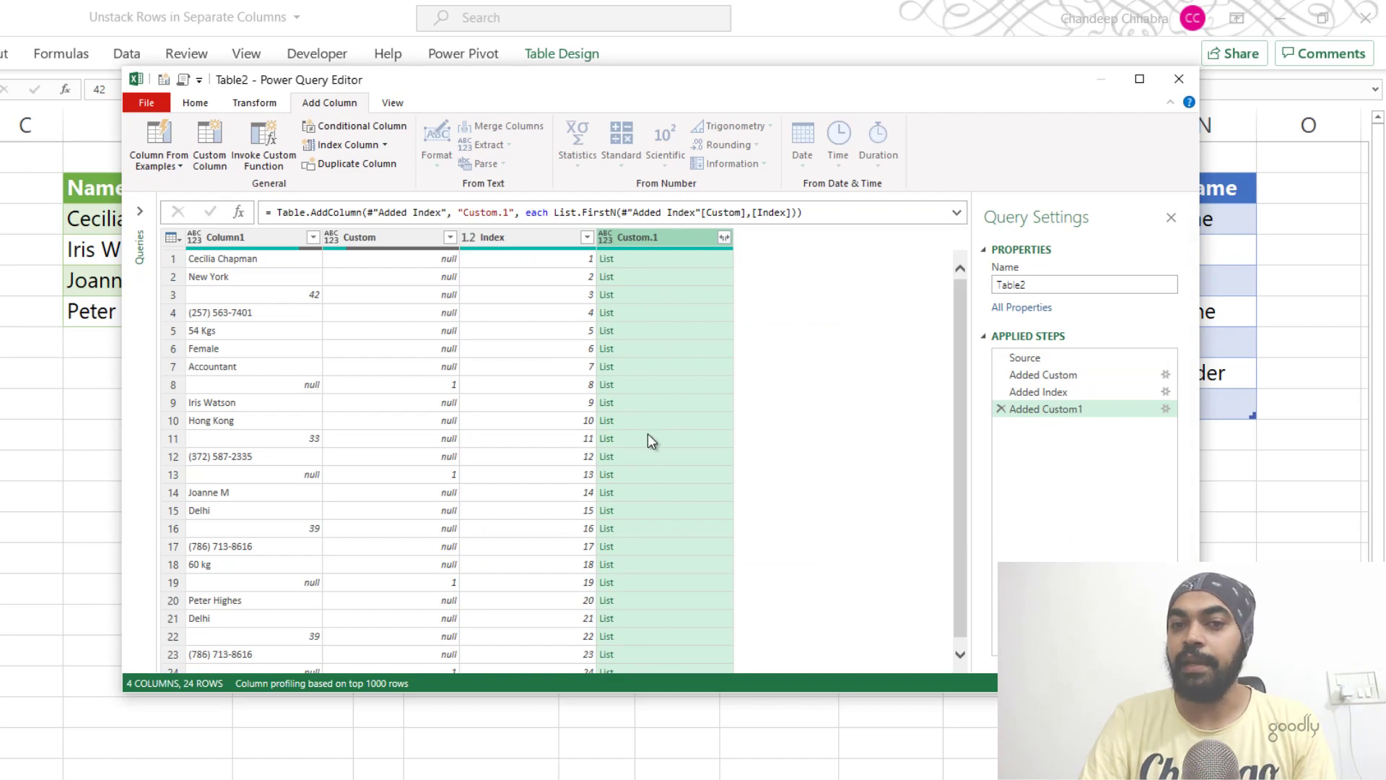
Preview the lists in rows 1, 2, 3 and 8 of the Custom.1 column, enlarging the preview area
click(673, 258)
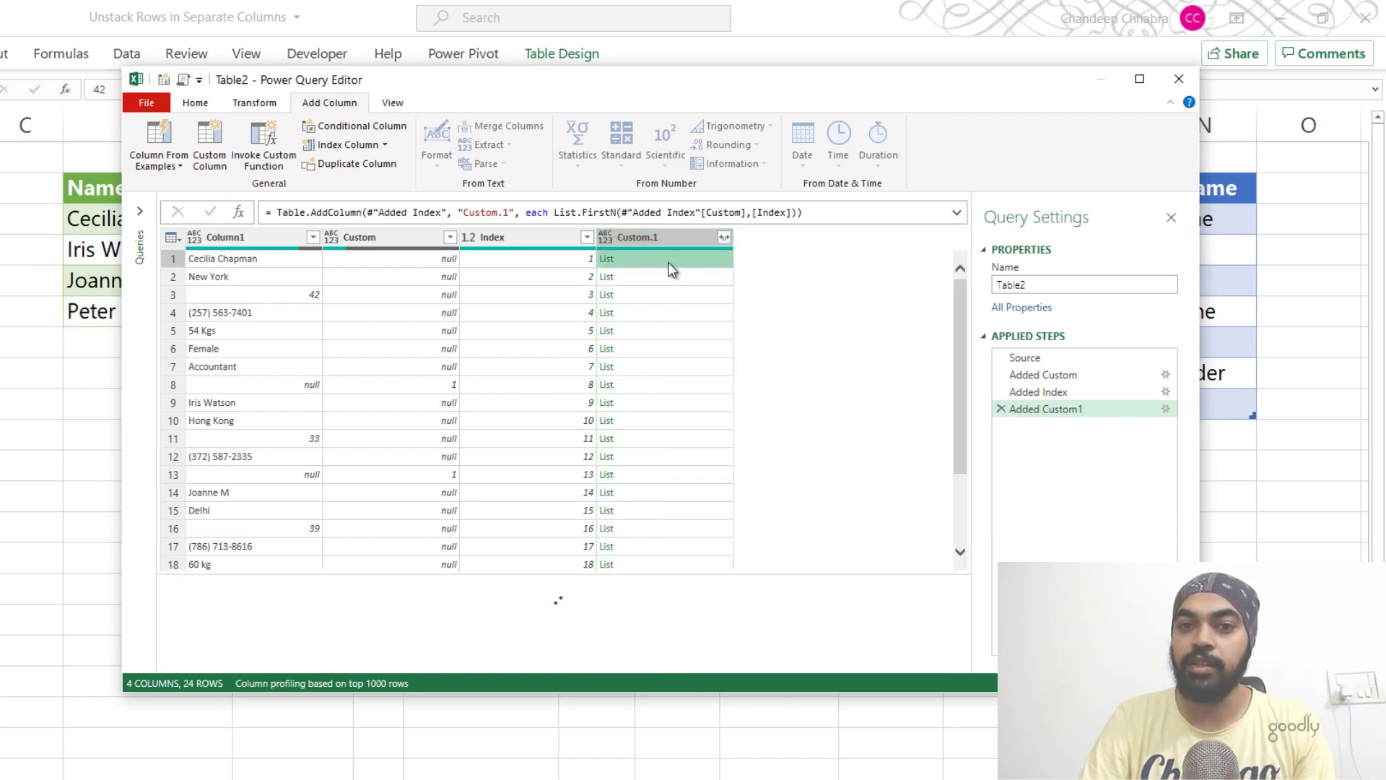
drag(367, 573, 368, 529)
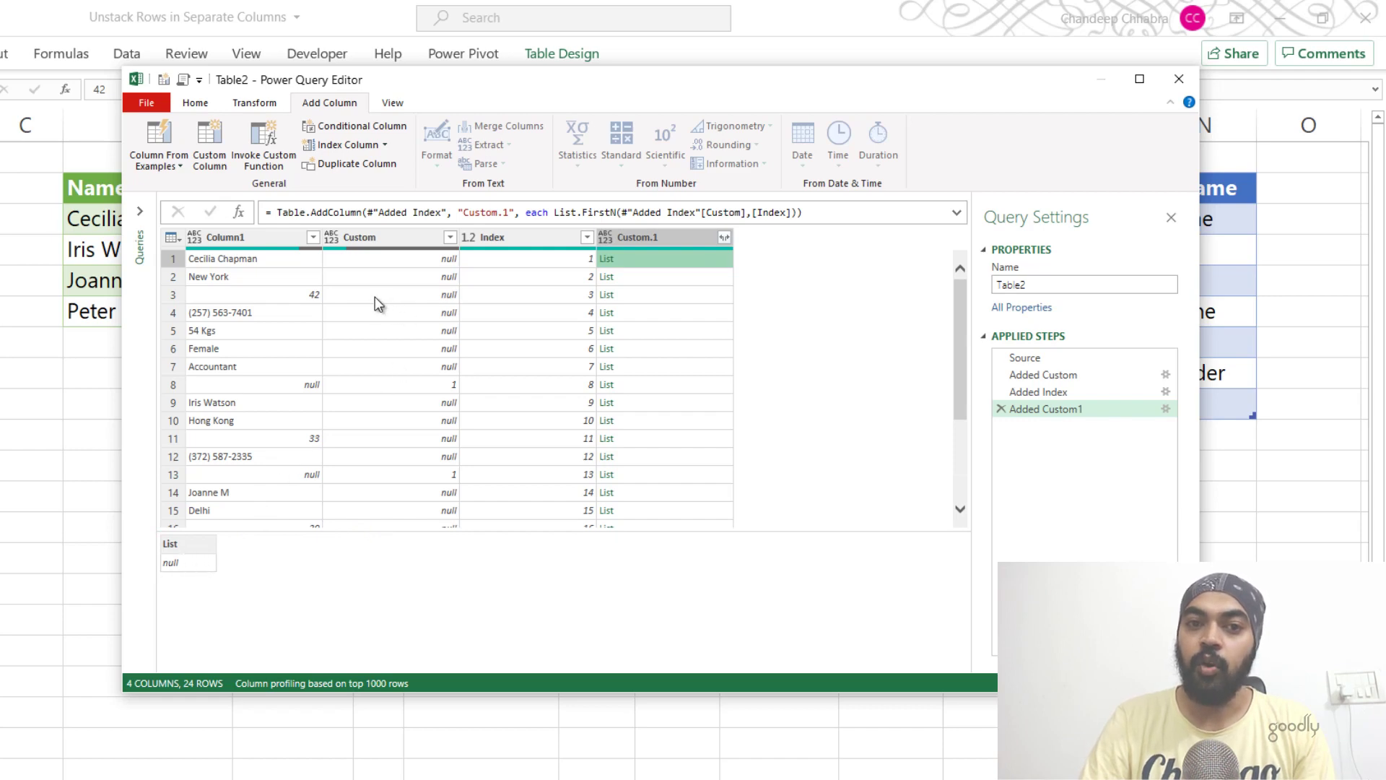
click(652, 279)
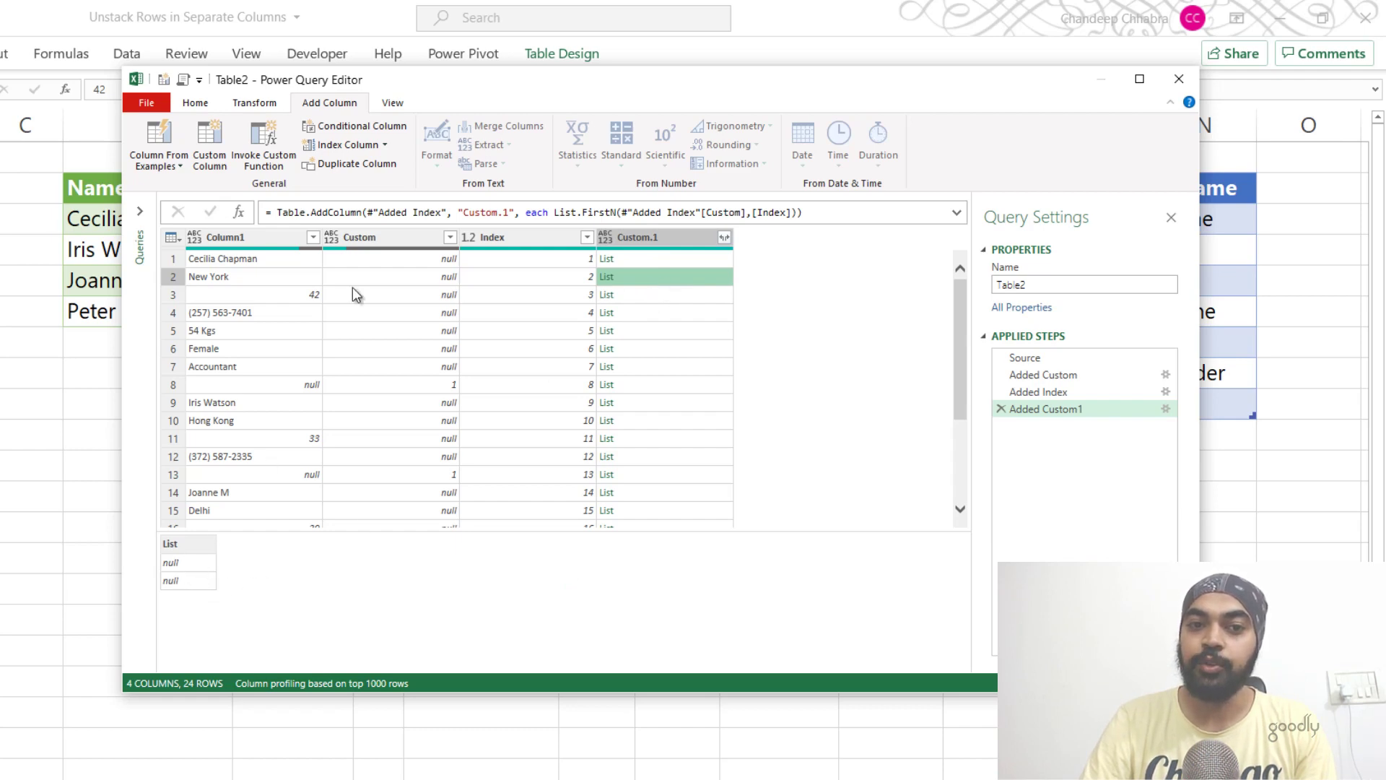
click(644, 296)
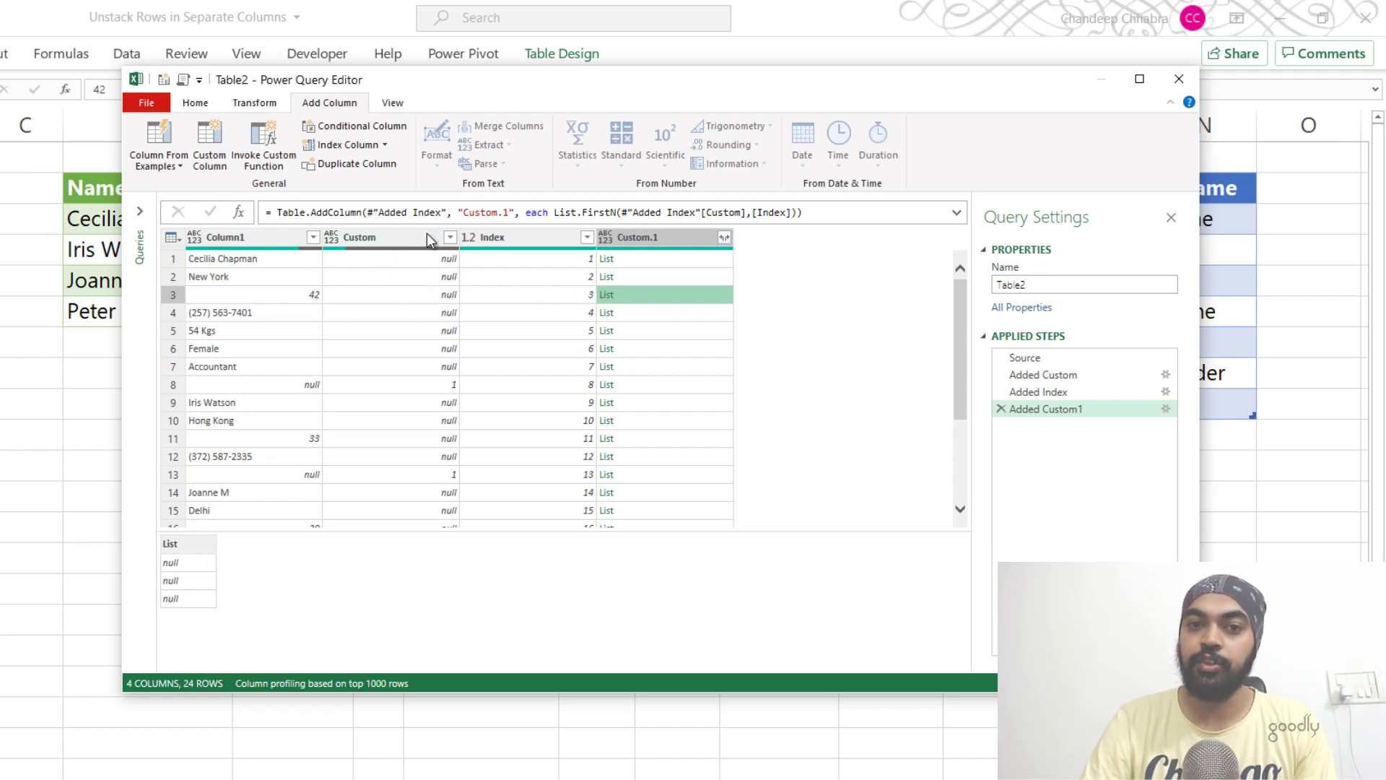
click(686, 385)
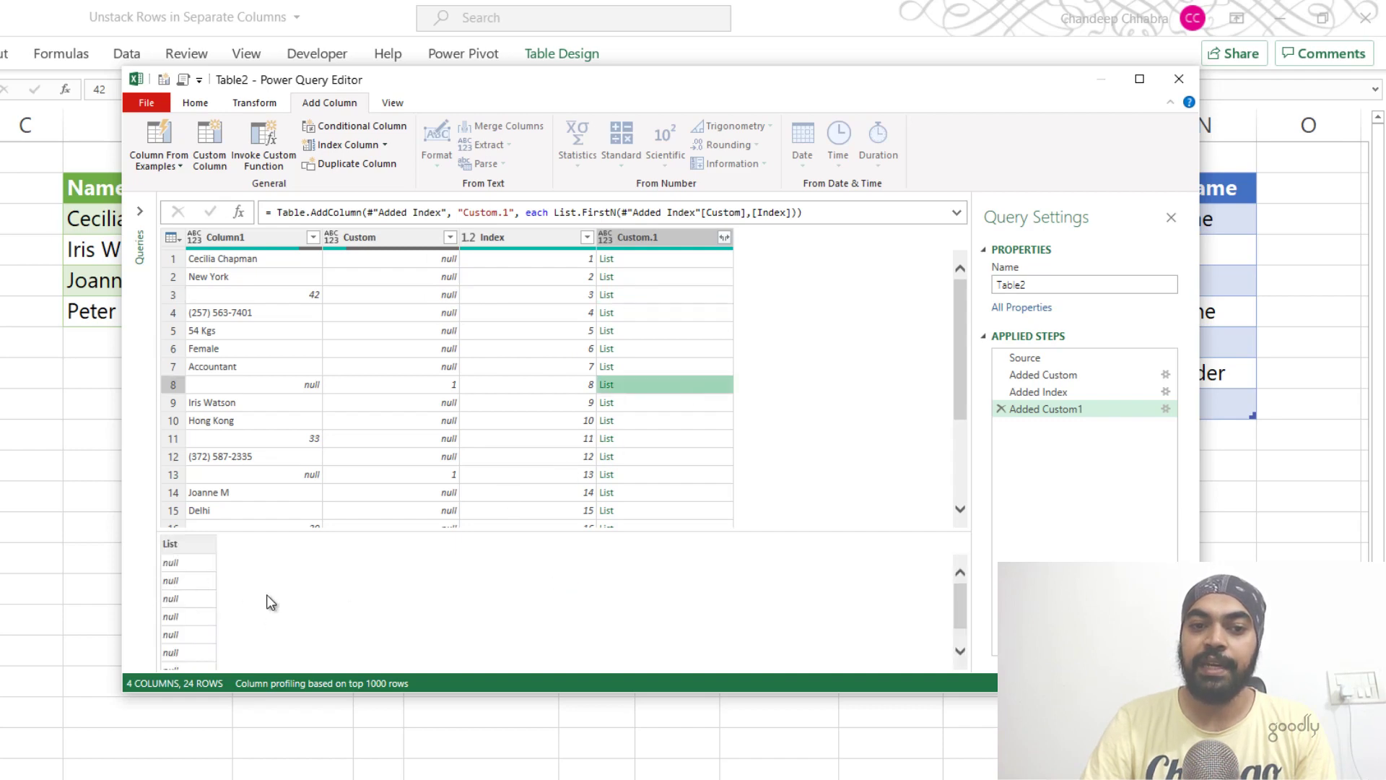
drag(278, 532, 279, 511)
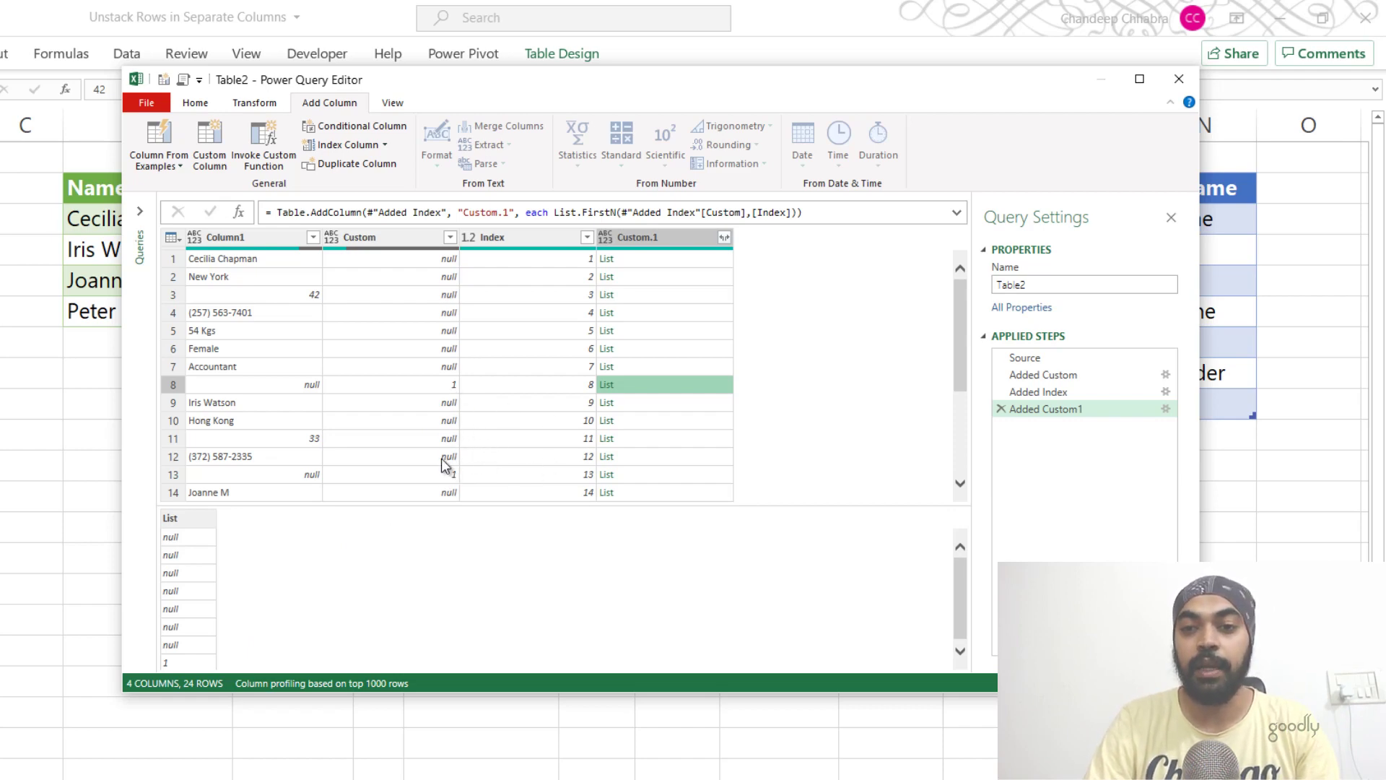
Edit the Custom.1 column formula to wrap the List.FirstN expression in List.Sum
click(1166, 410)
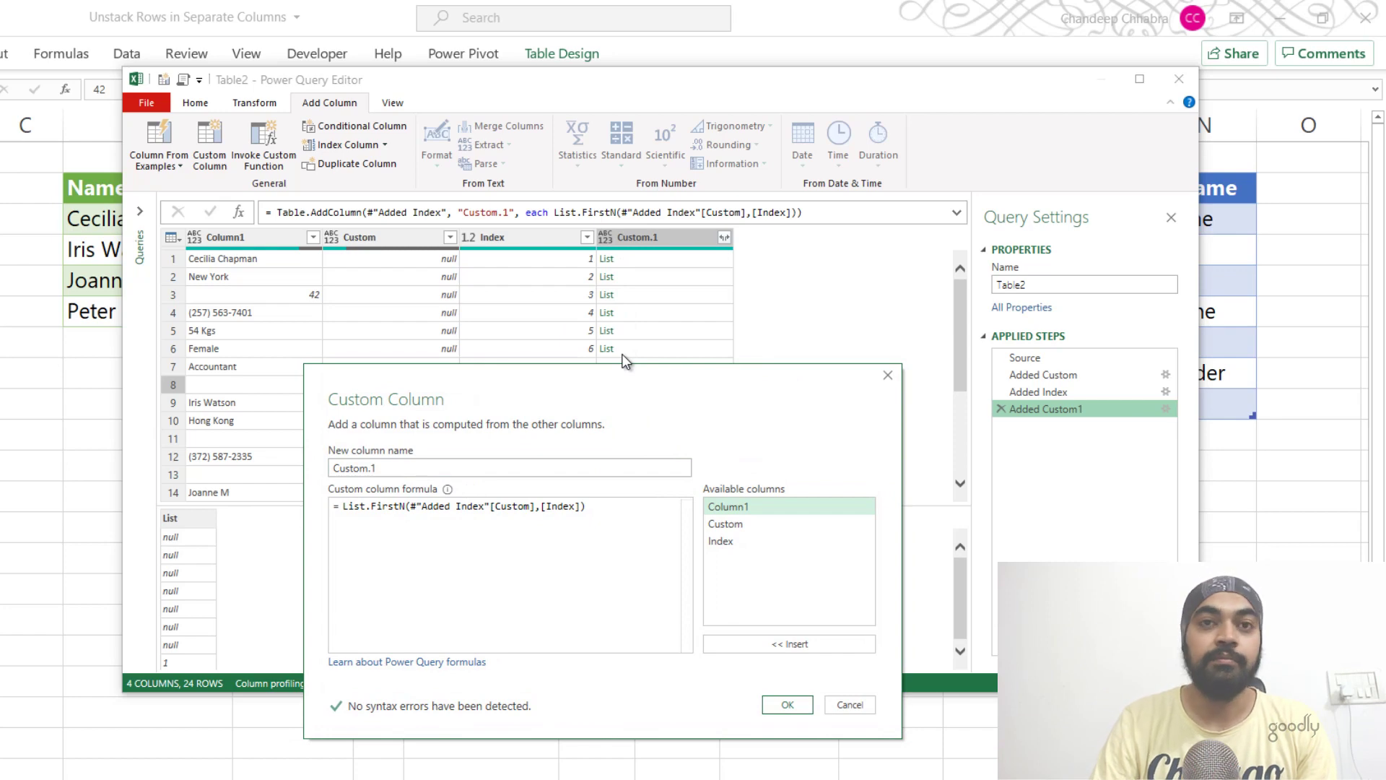
click(343, 507)
text(List.Sum)
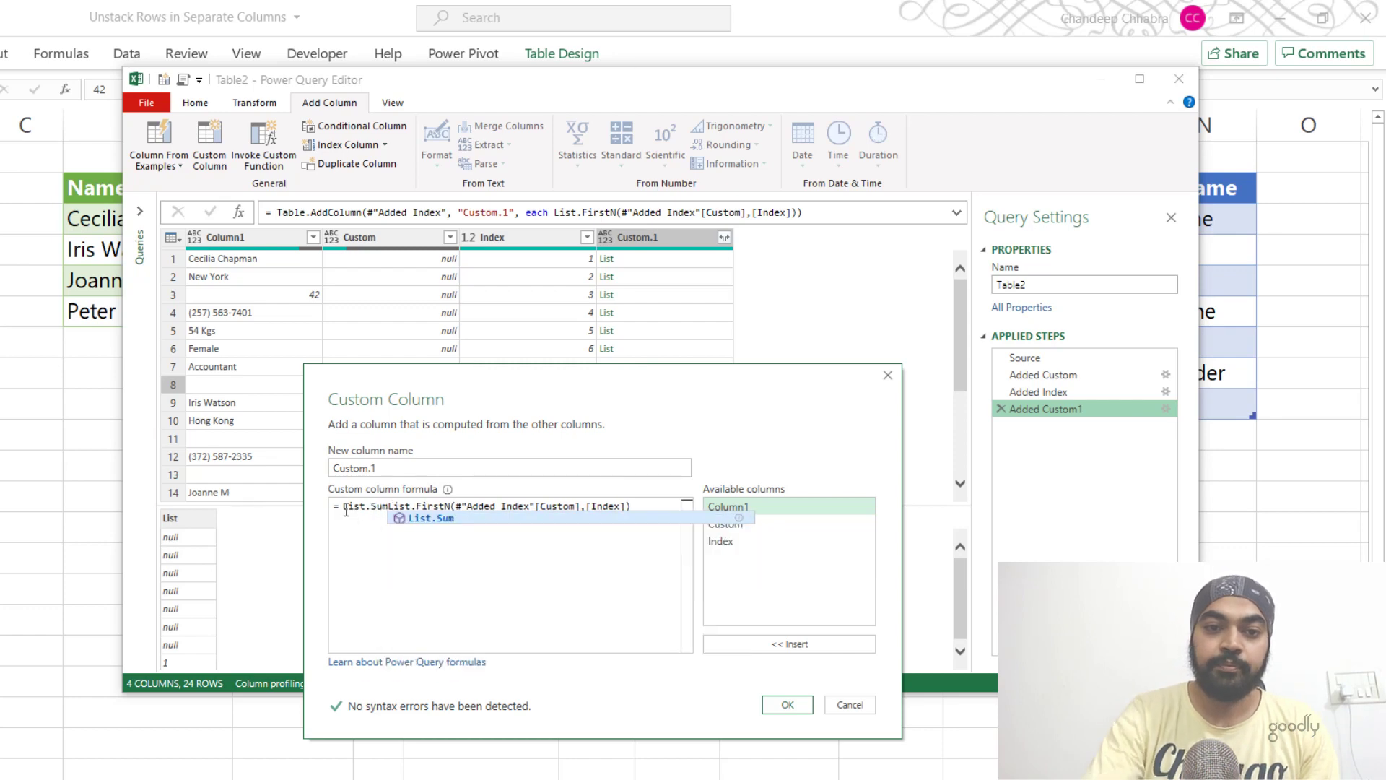
text(()
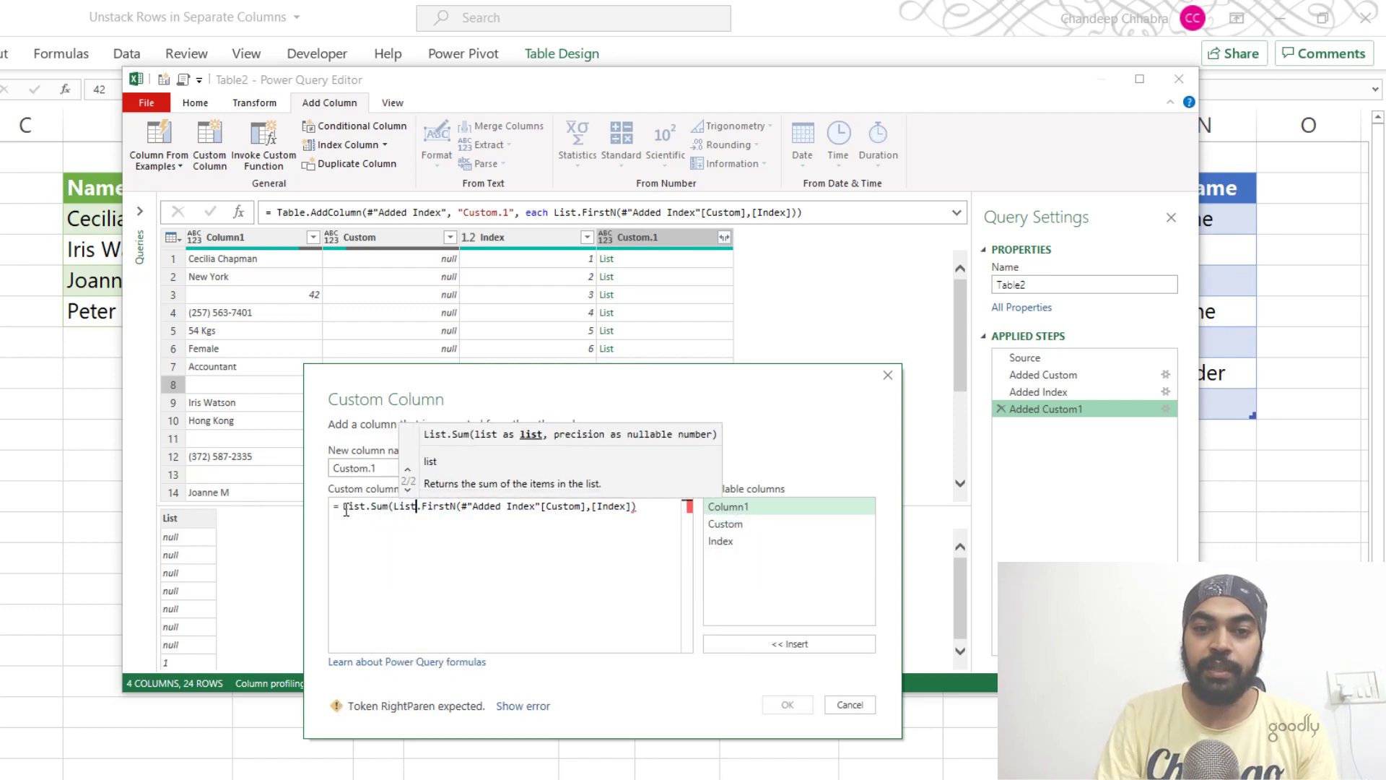
key(End)
text())
click(787, 705)
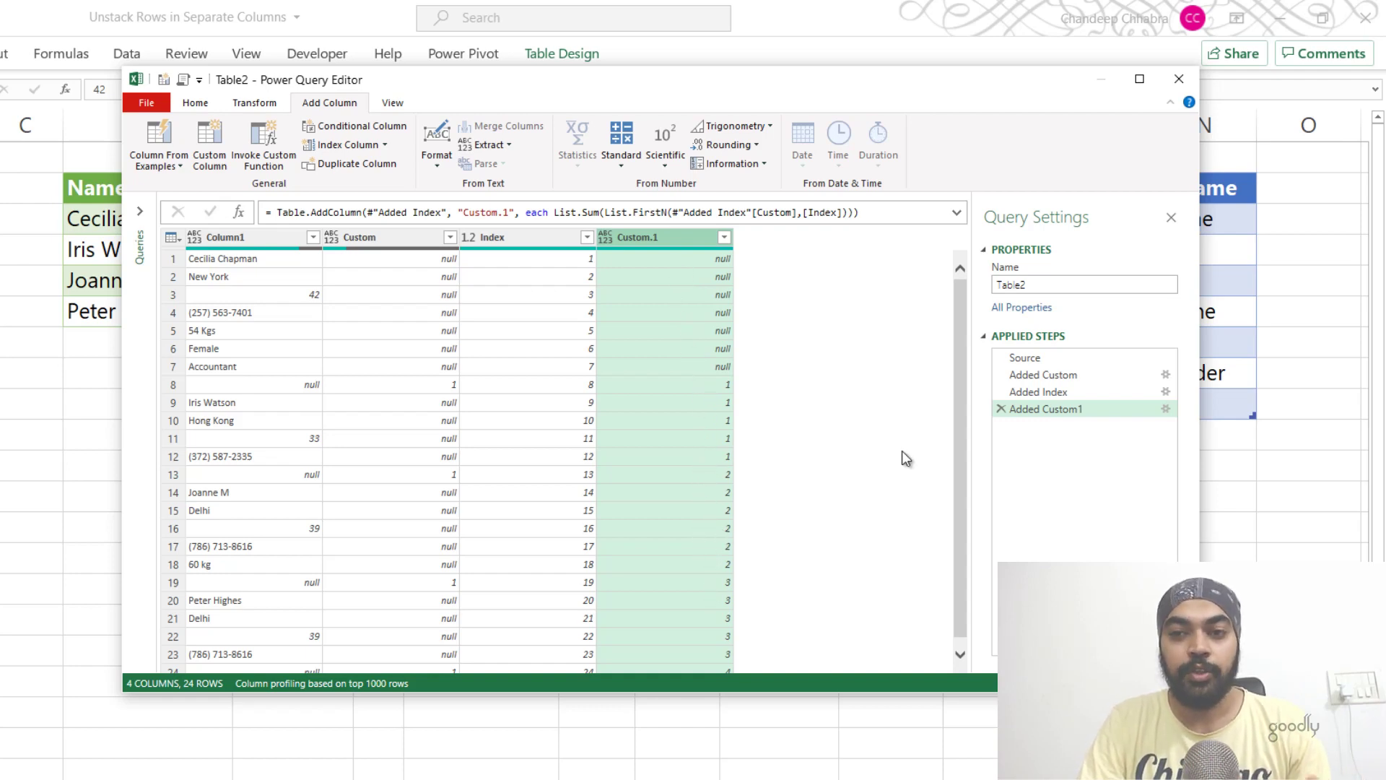
Append +1 to the List.Sum formula of the Custom.1 column
click(1166, 409)
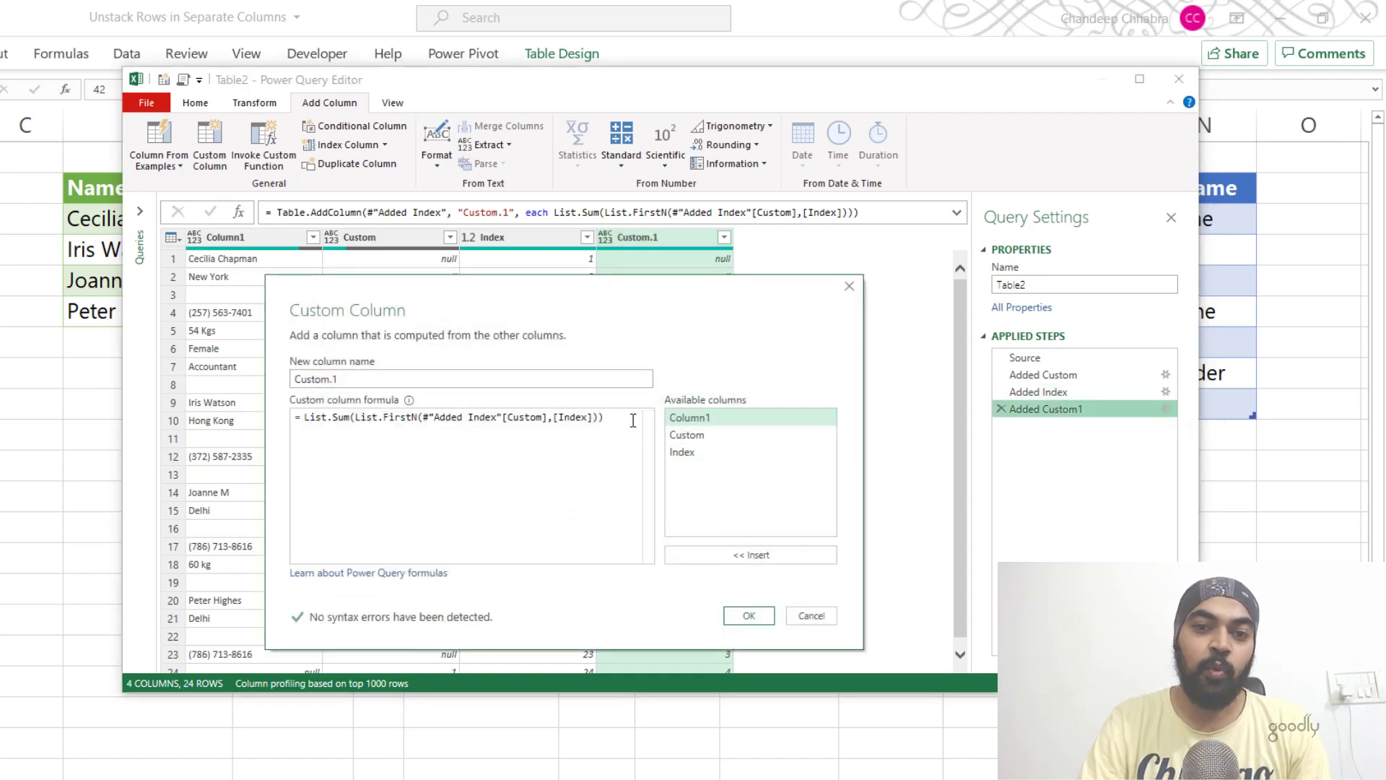
click(633, 420)
text(+1)
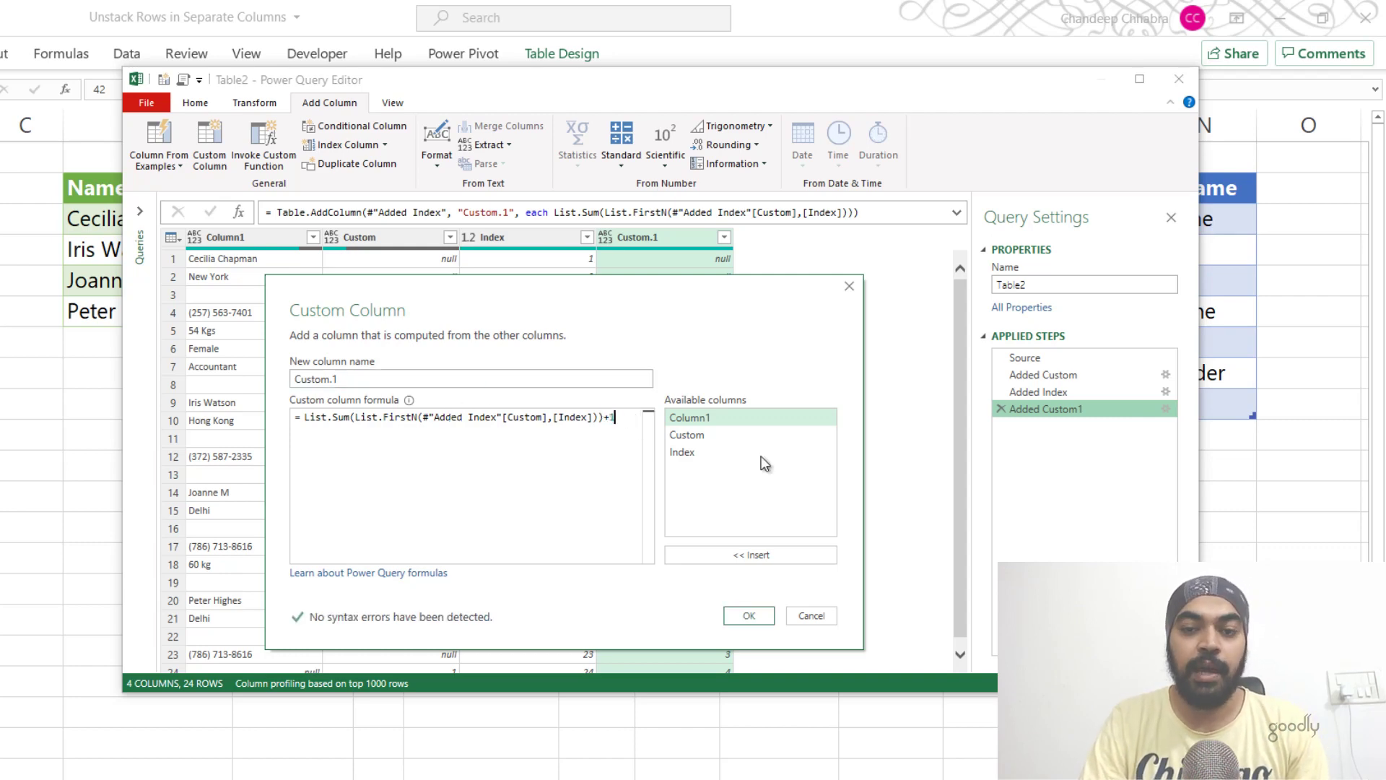
click(749, 616)
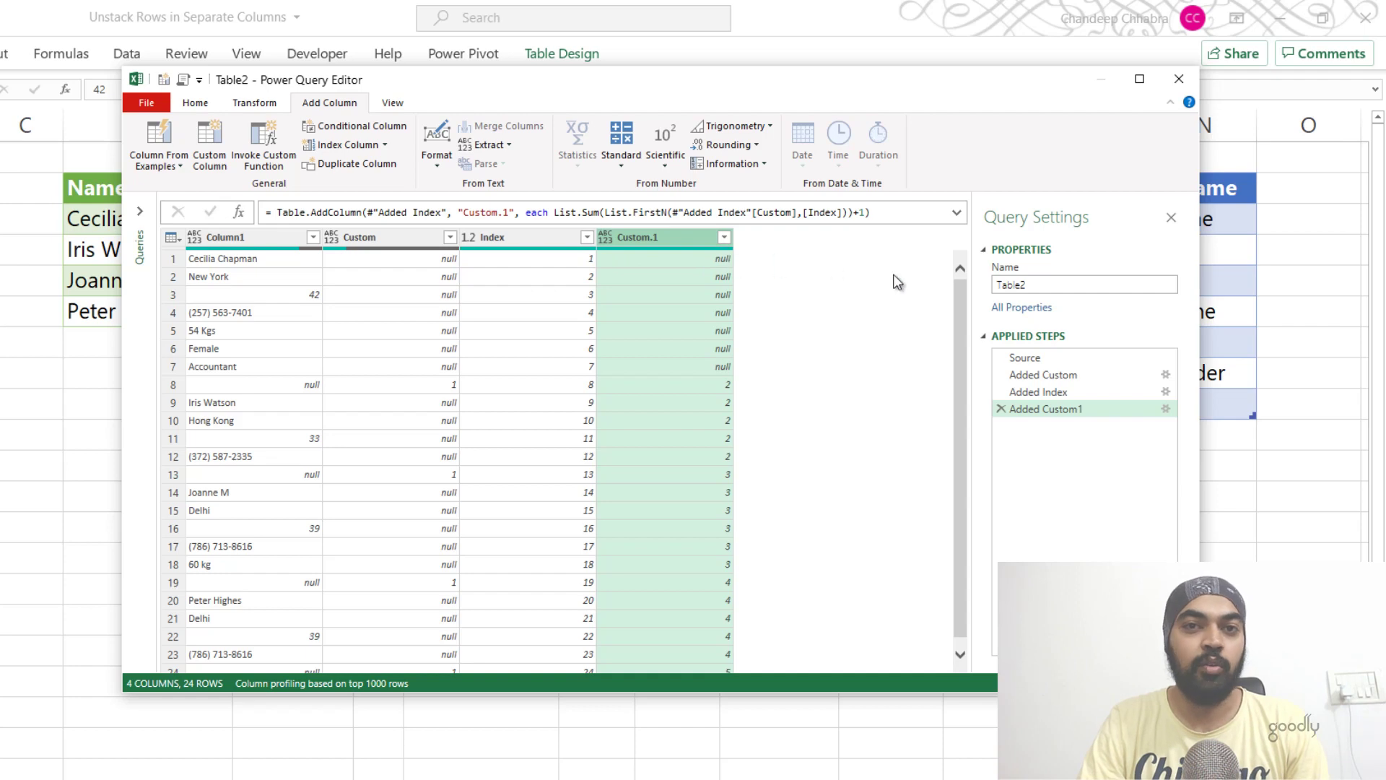
Prefix the Custom.1 formula with if [Index] = 1 then 1 else, keeping the List.Sum expression as the else result
click(1163, 409)
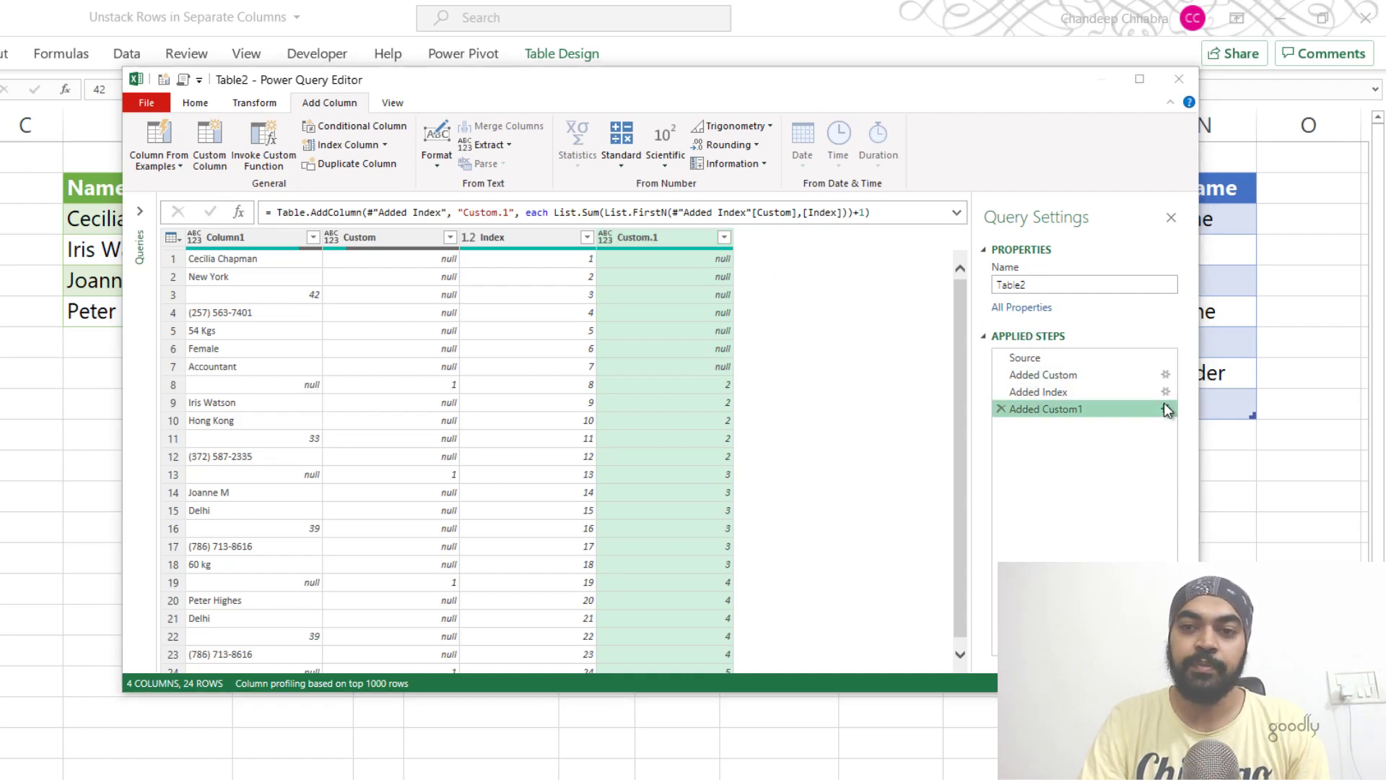
click(305, 416)
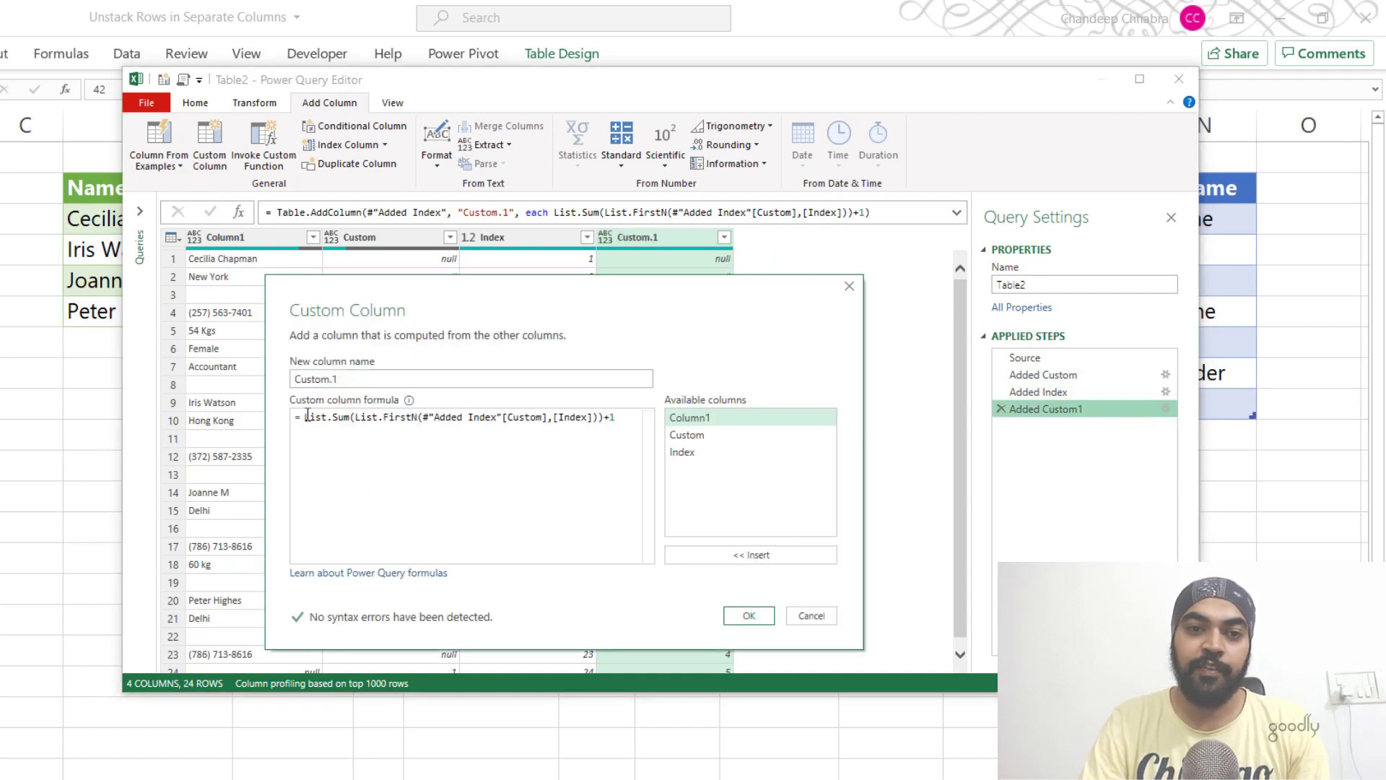
text(if)
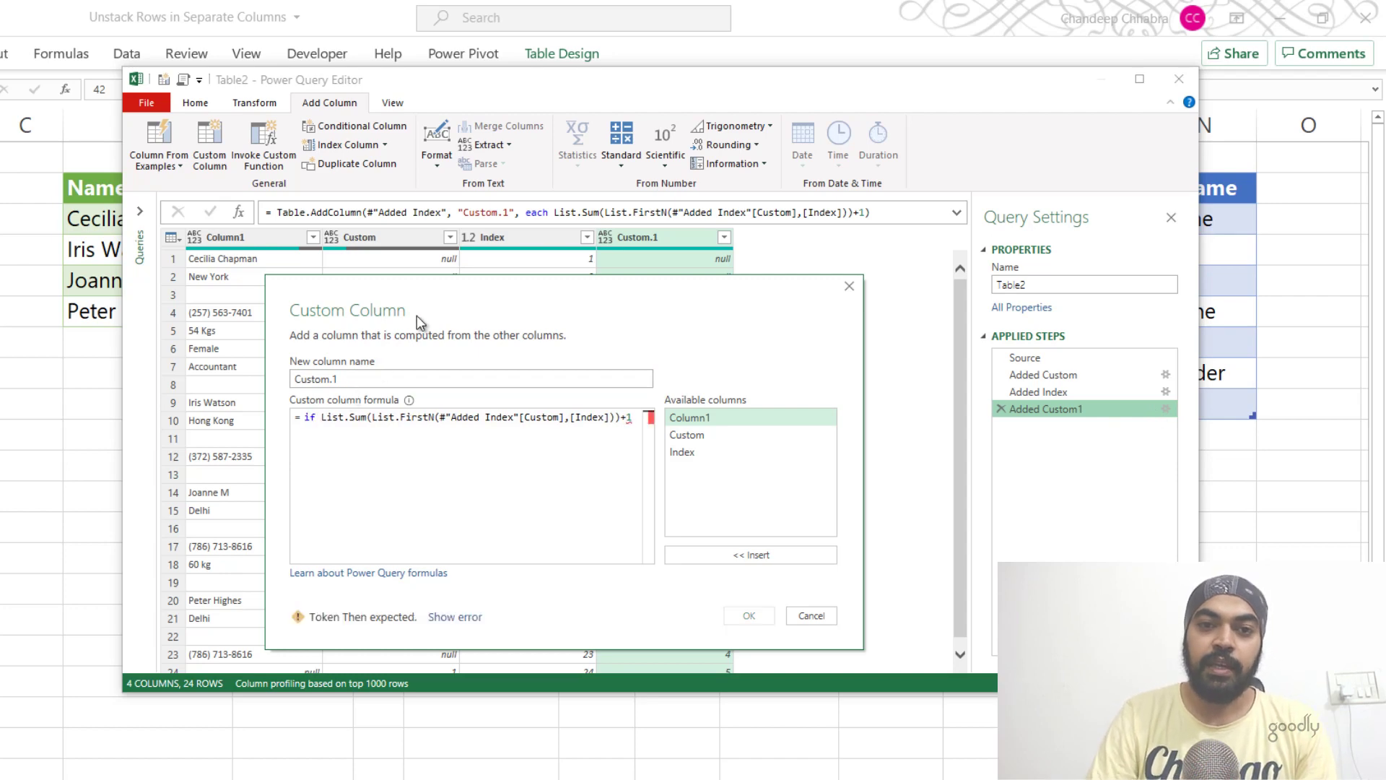
drag(432, 300, 478, 444)
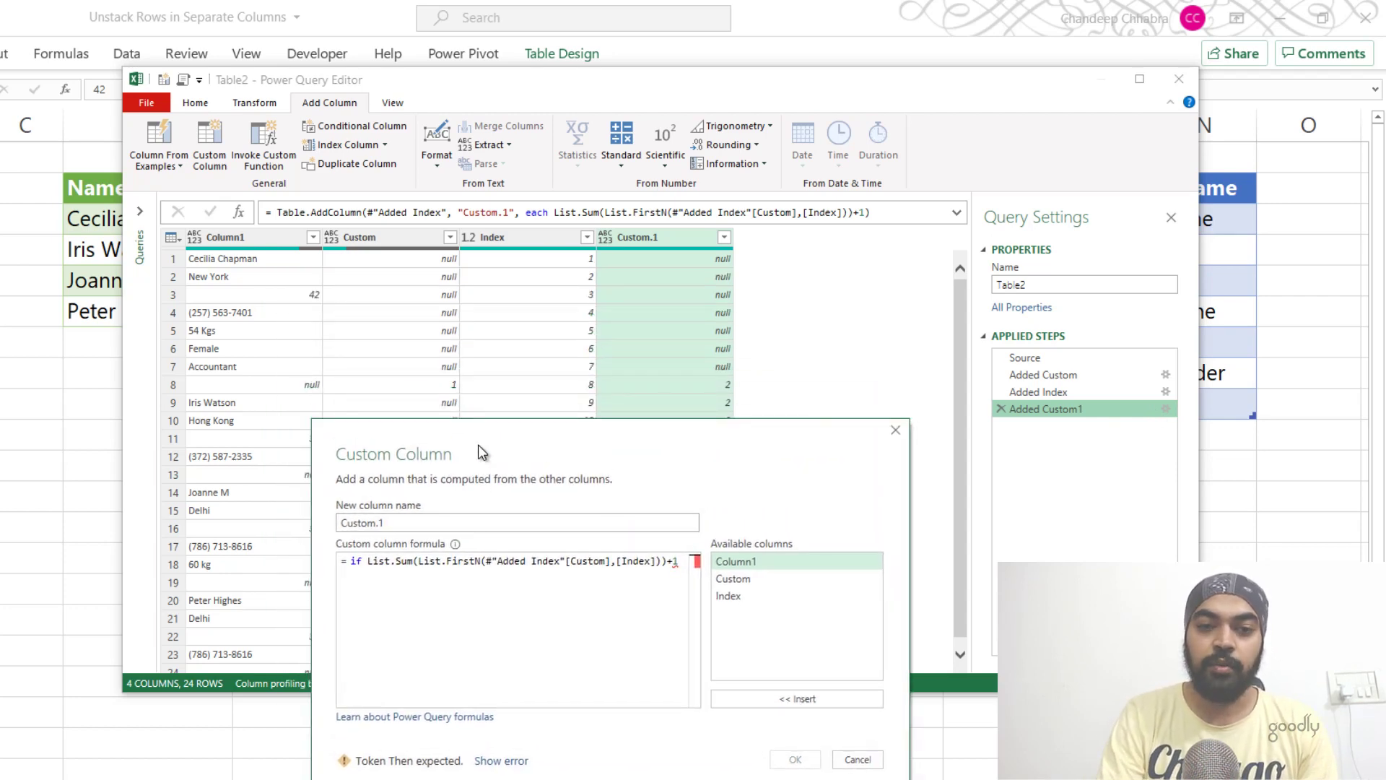
text([Index] = 1)
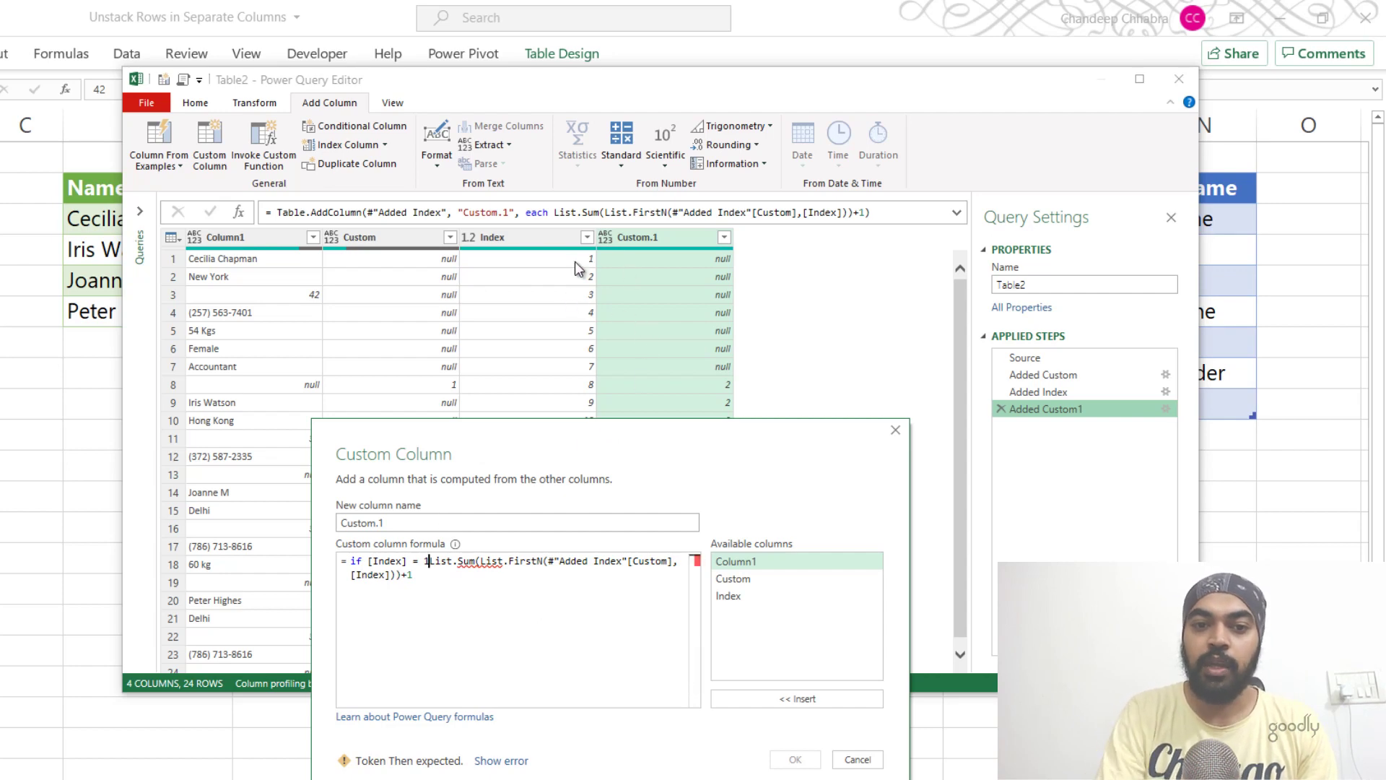
text( then )
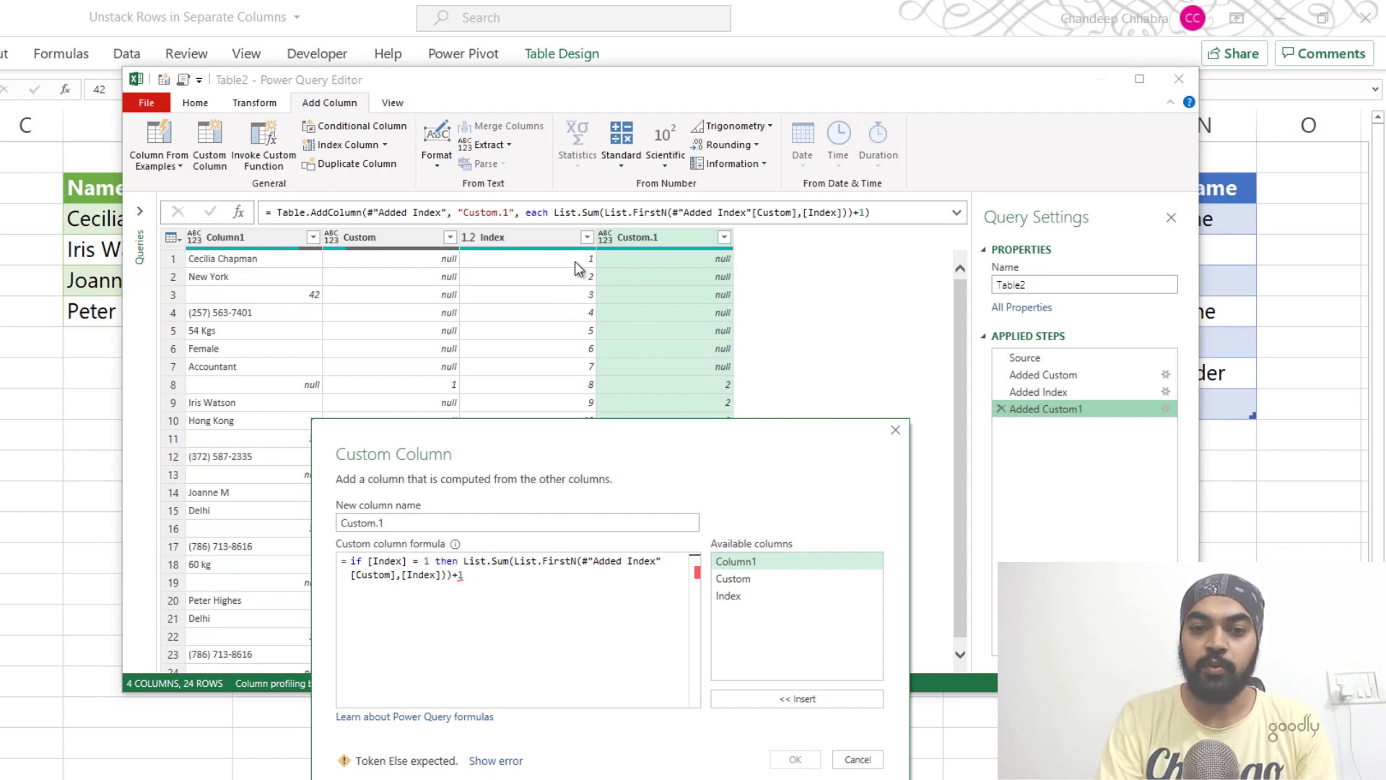
text(1 t)
text(lse)
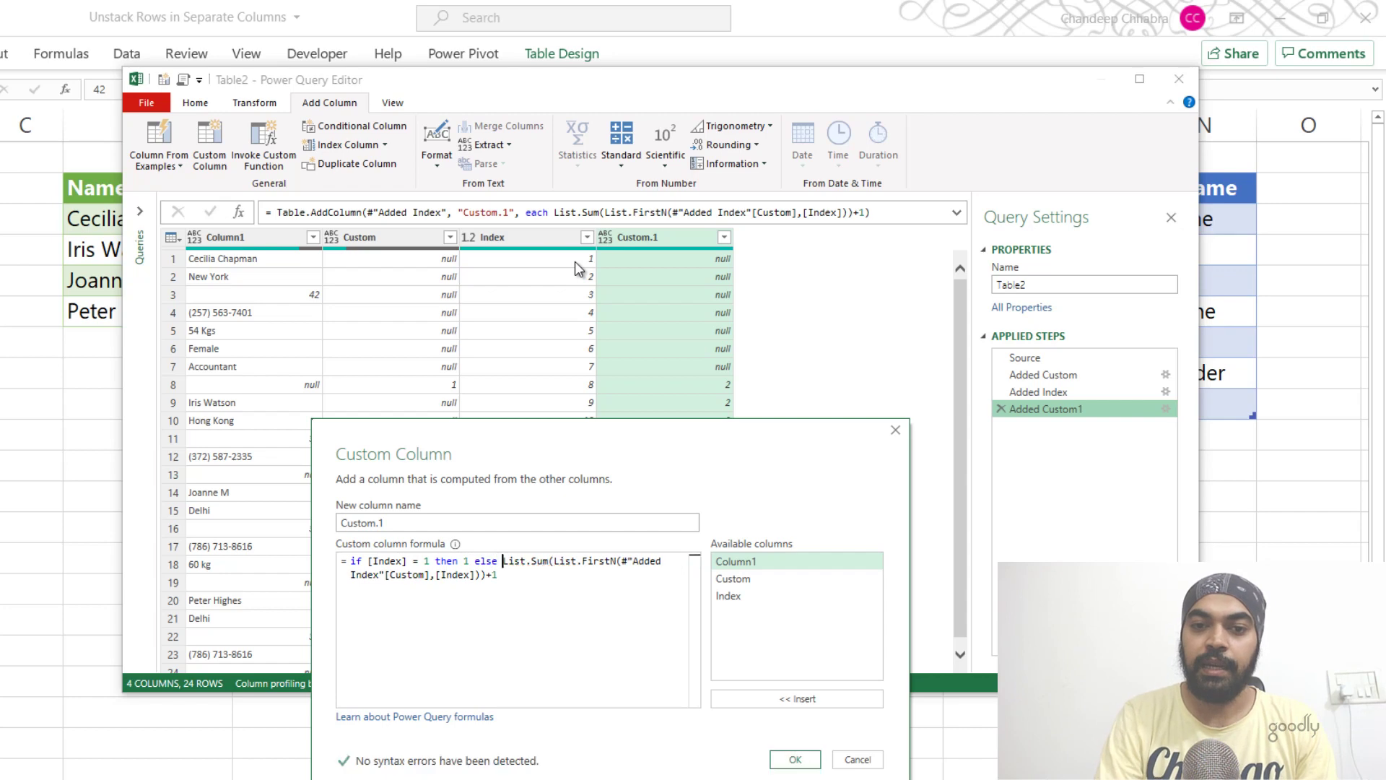
key(ctrl+shift+End)
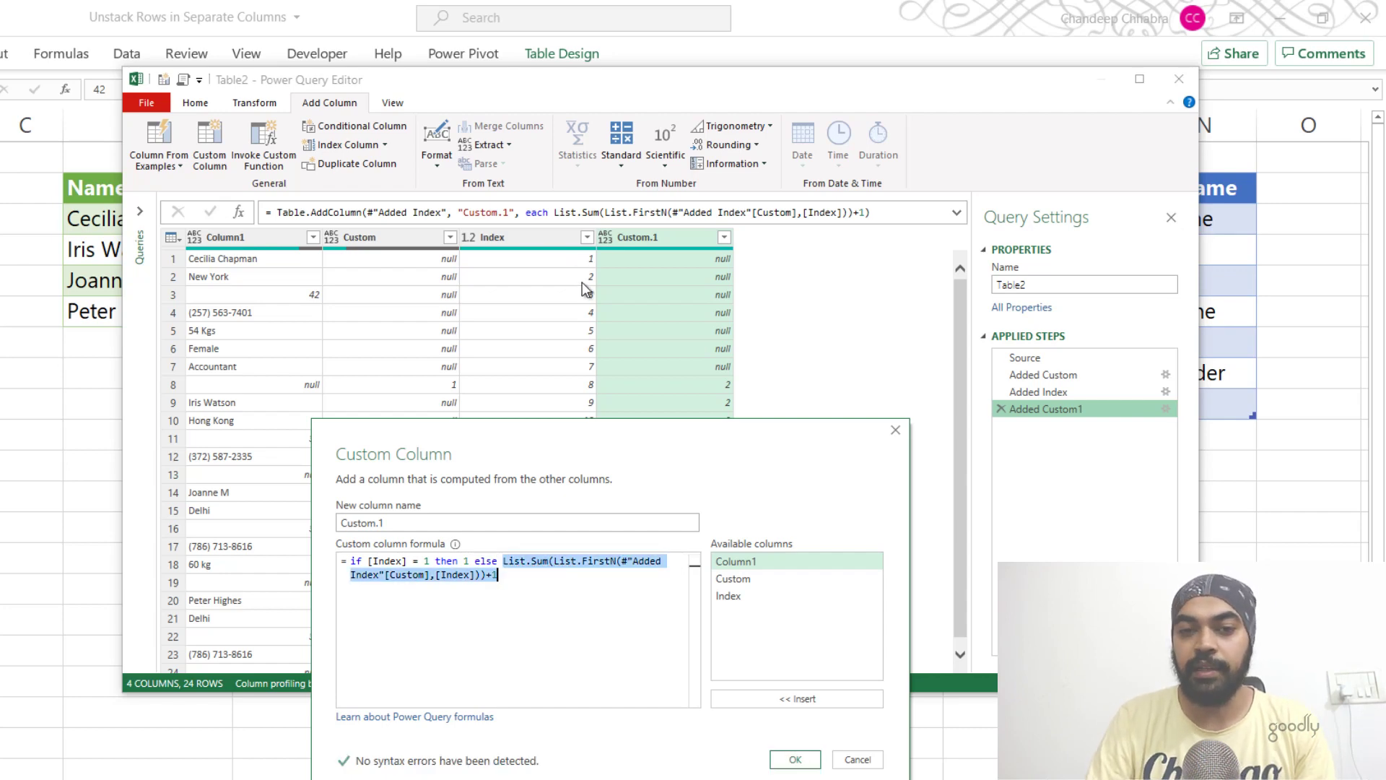
click(792, 756)
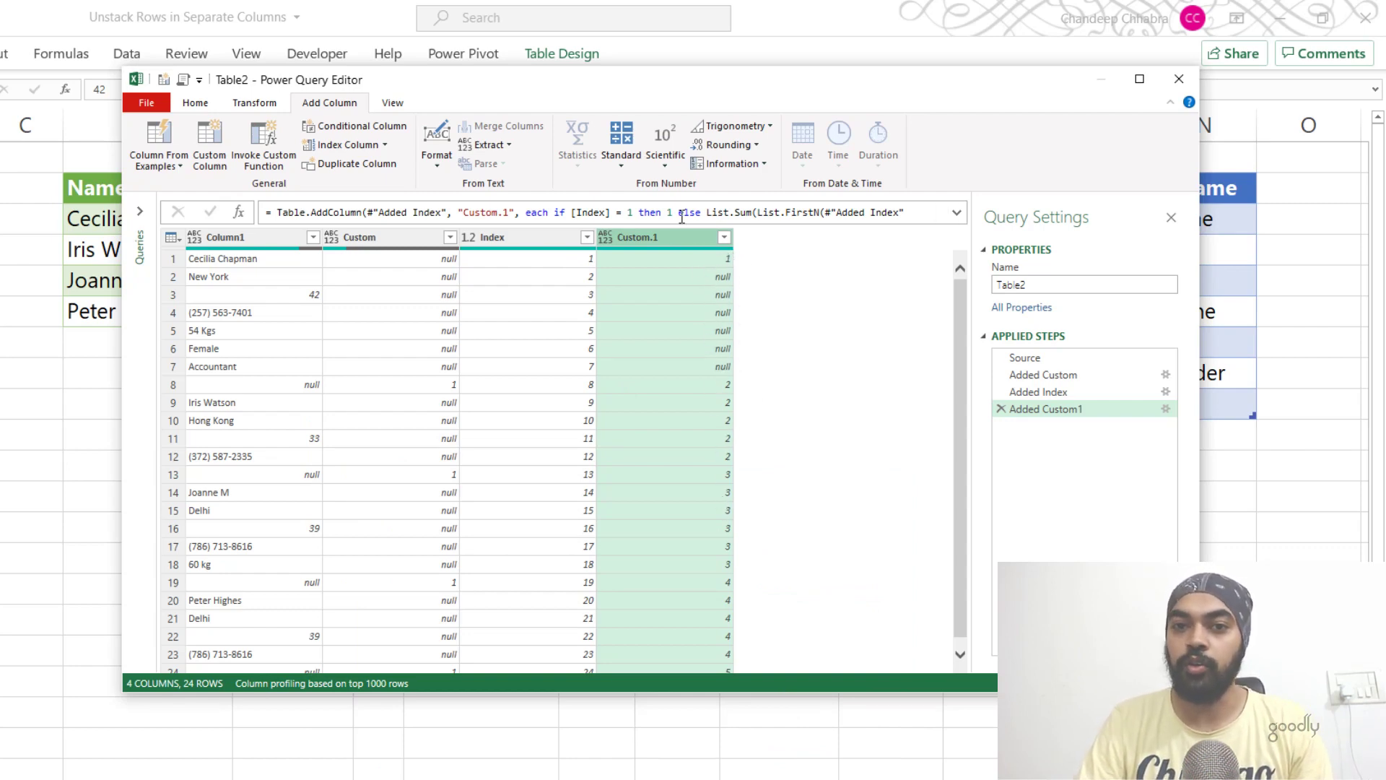
Fill the Custom.1 values down and remove the rows where Column1 is empty
right_click(672, 239)
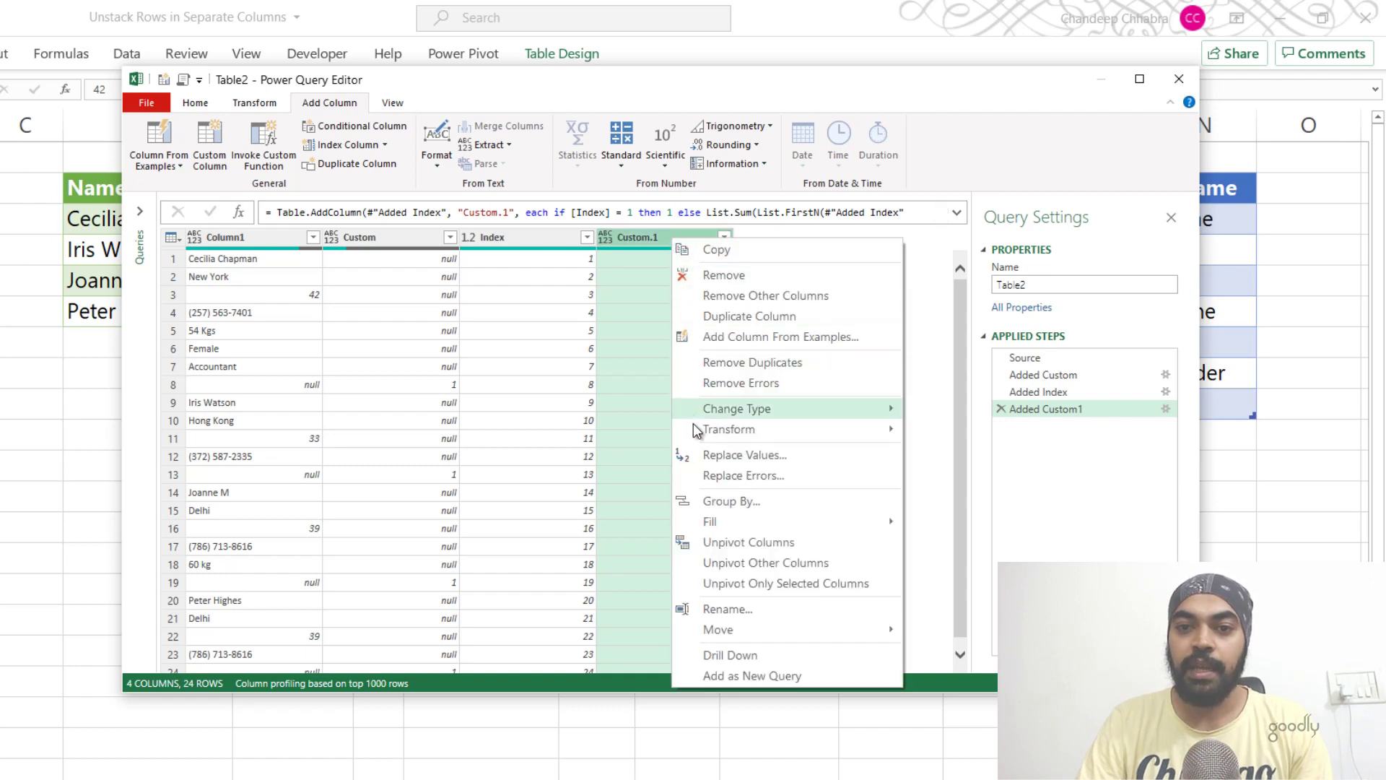
mouse_move(713, 522)
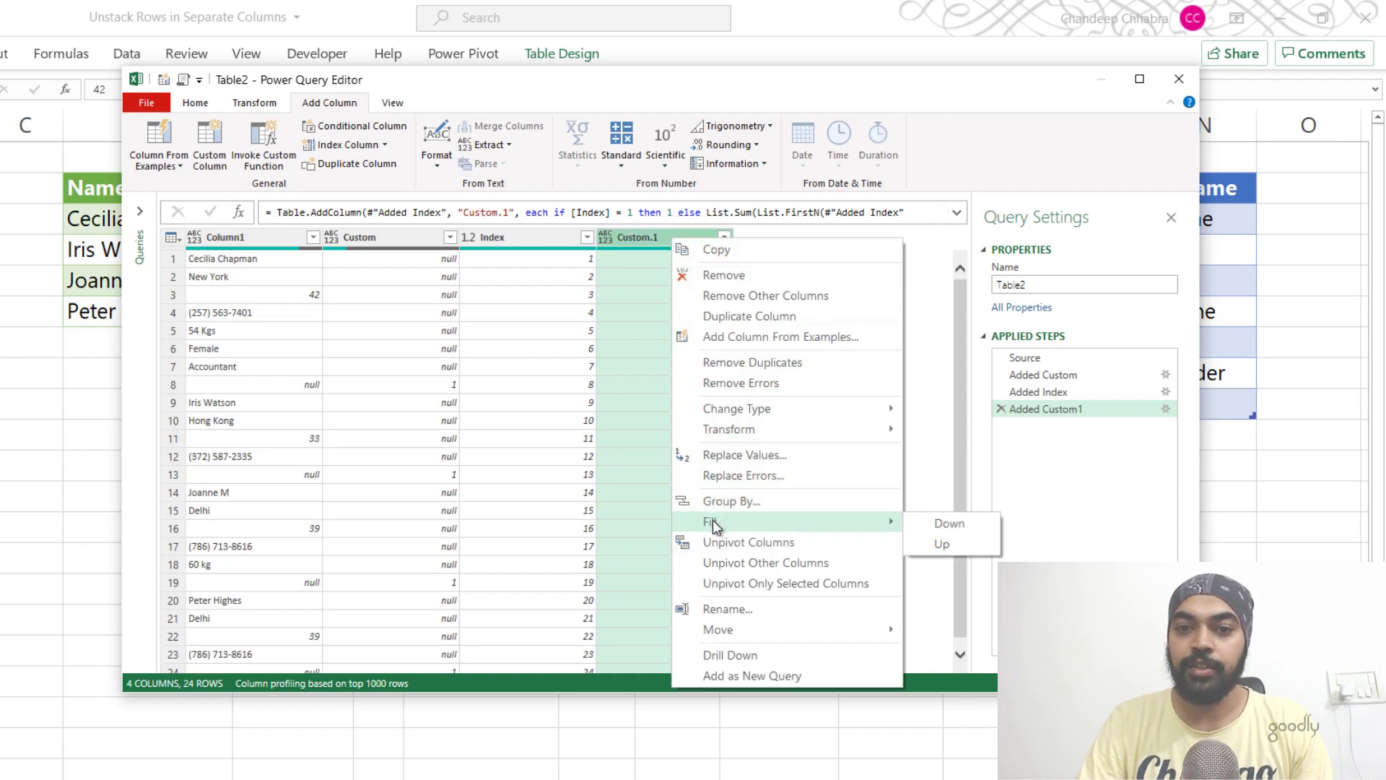
click(929, 524)
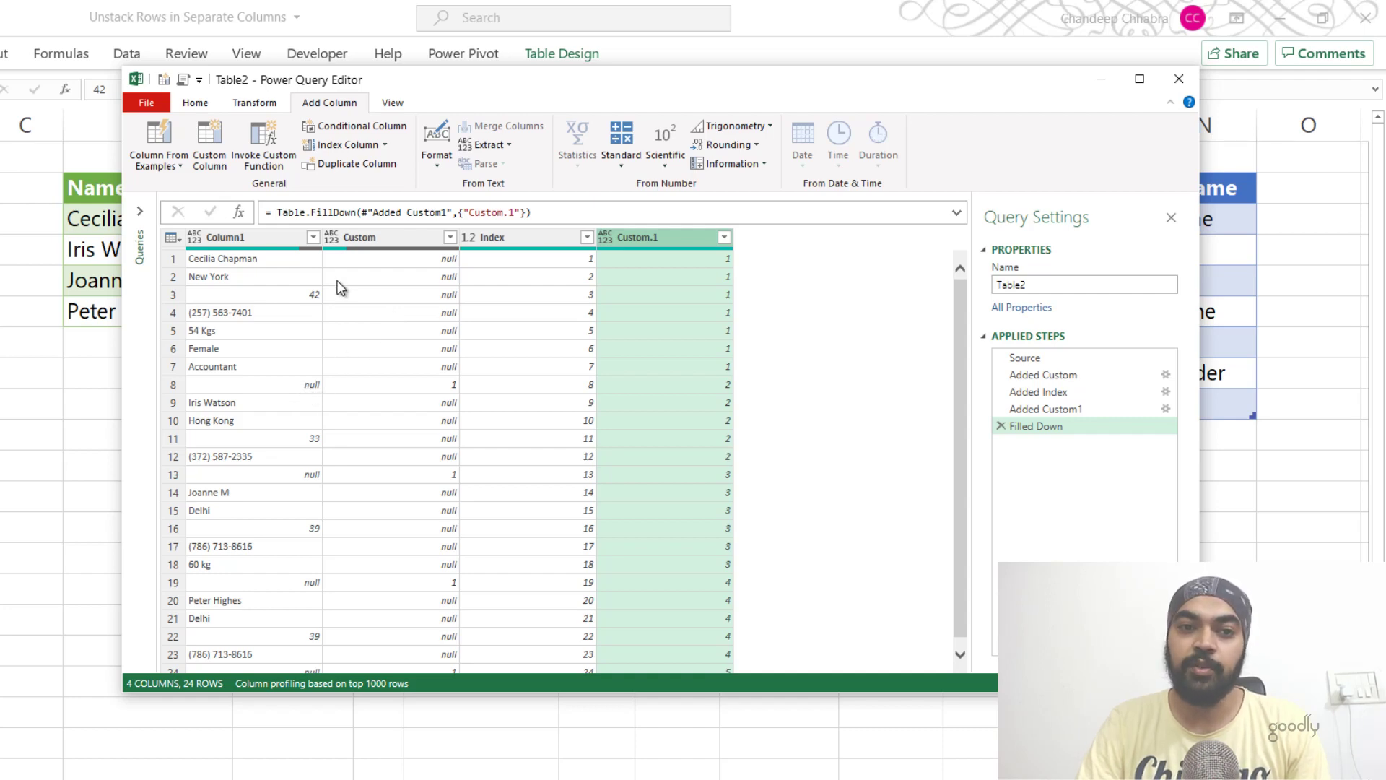
click(312, 238)
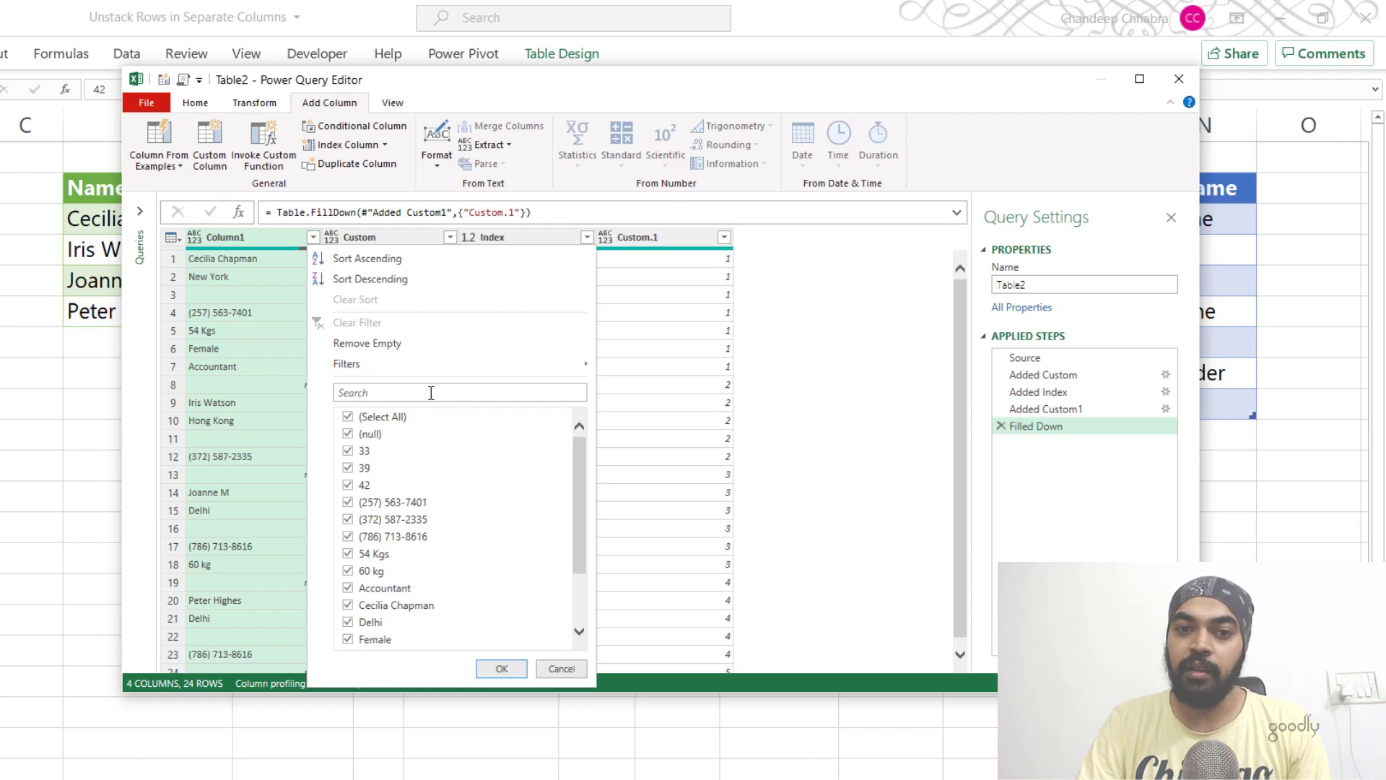
click(390, 339)
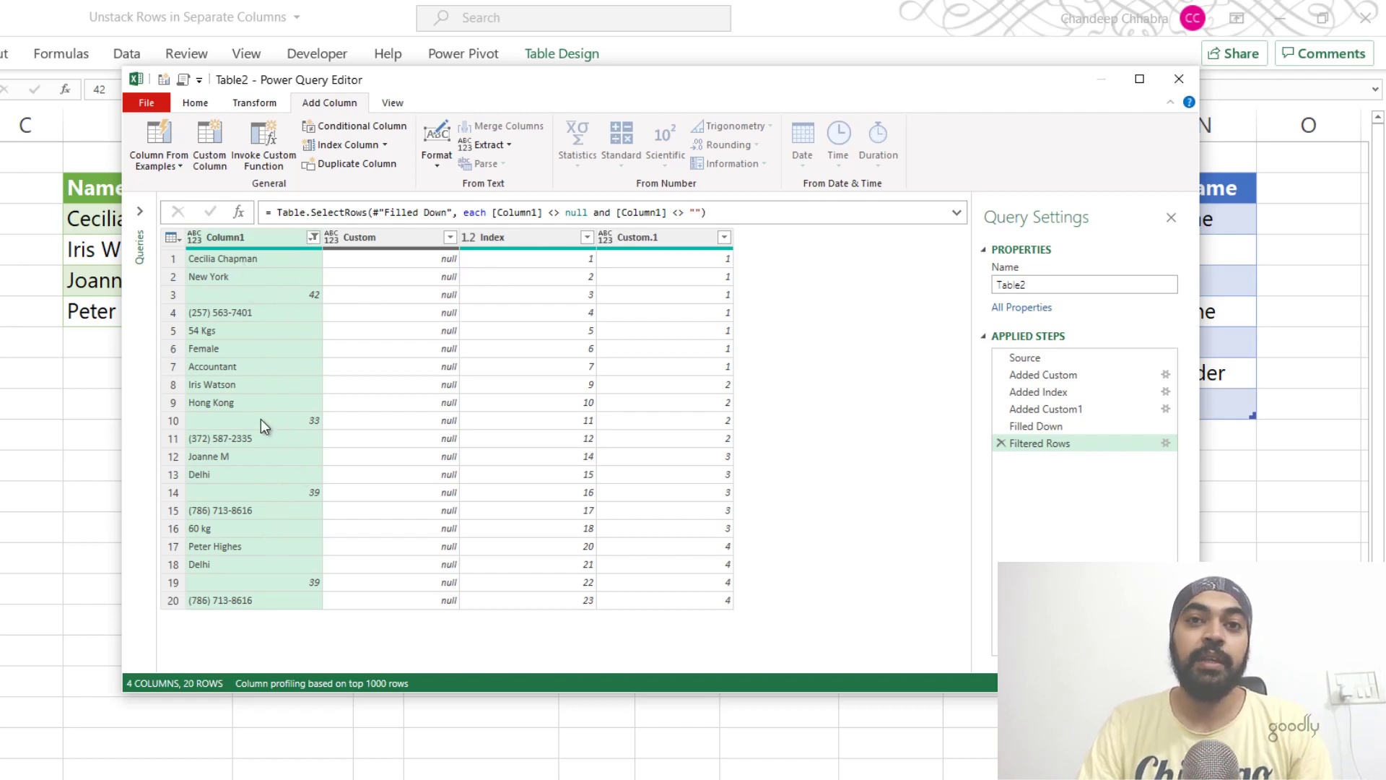
Examine the Custom.1 values row by row from row 1 to row 11 against the records in Column1
click(679, 258)
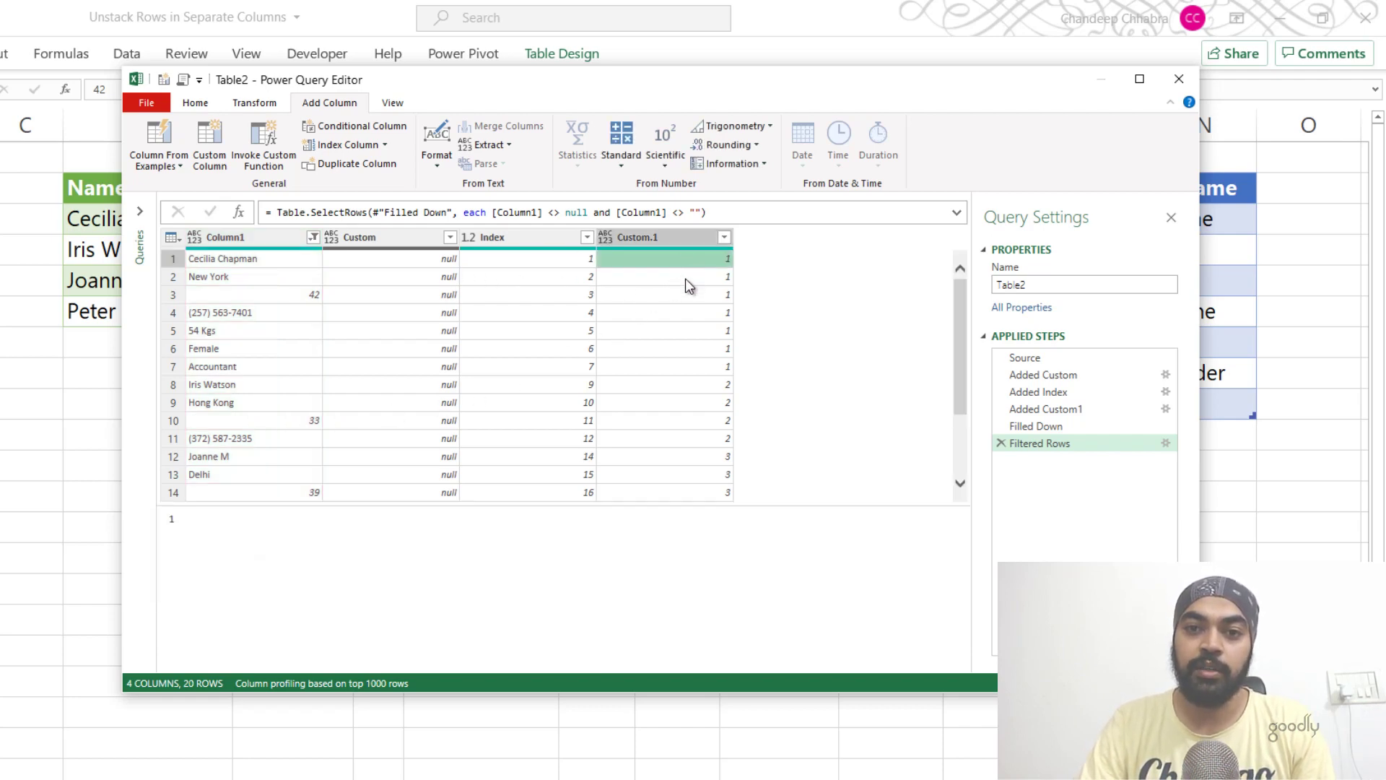
key(Down)
key(Down)
key(Down)
key(Down)
key(Down)
key(Down)
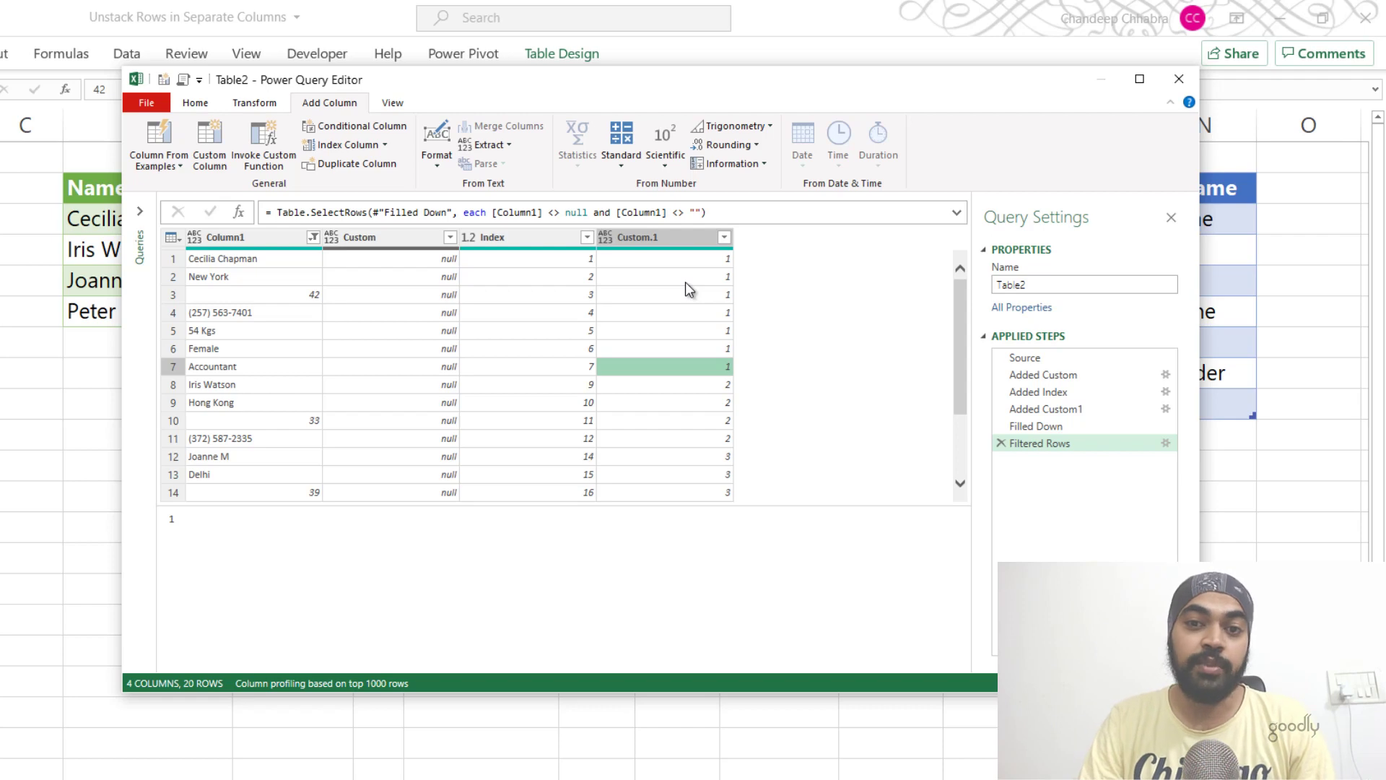
key(Down)
key(Down)
key(Down)
key(Down)
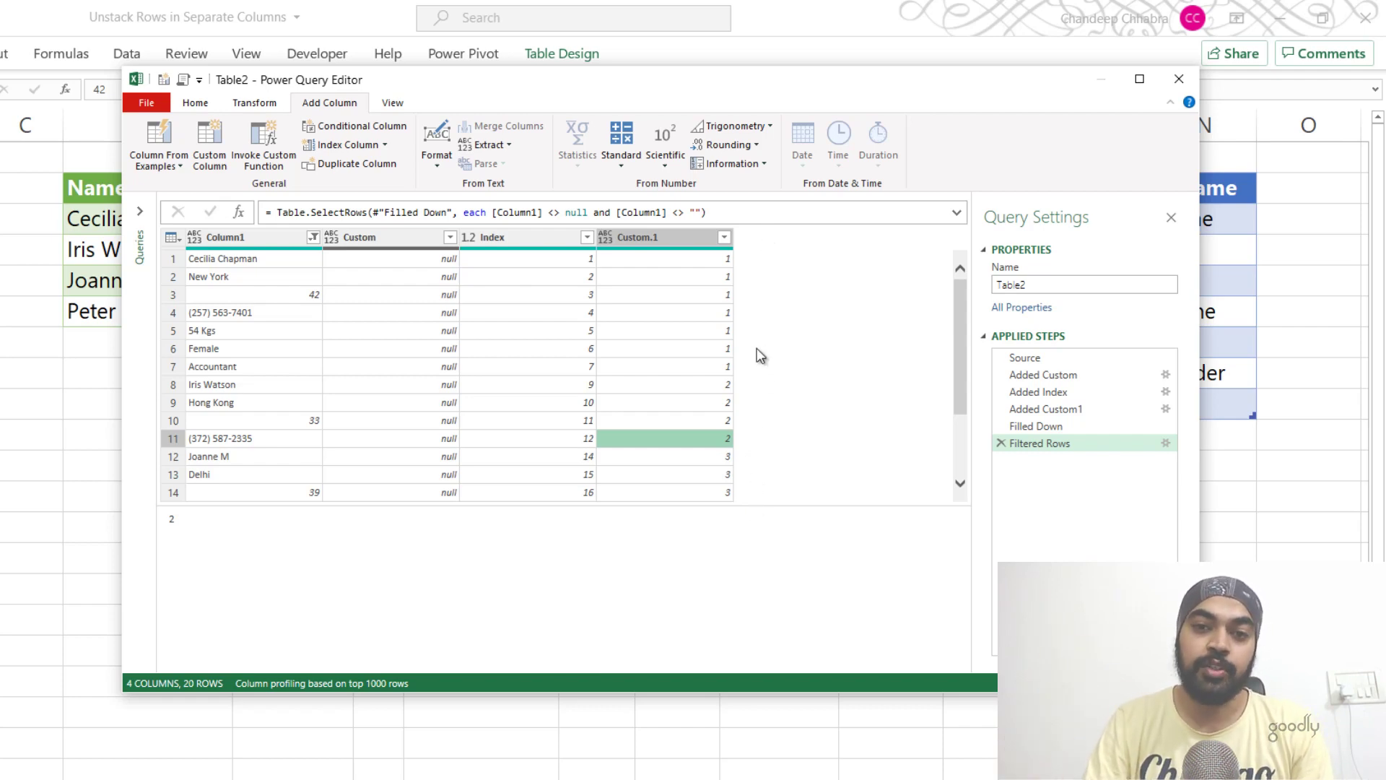
Group the rows by Custom.1 into a new column named All, using the All Rows operation
click(652, 240)
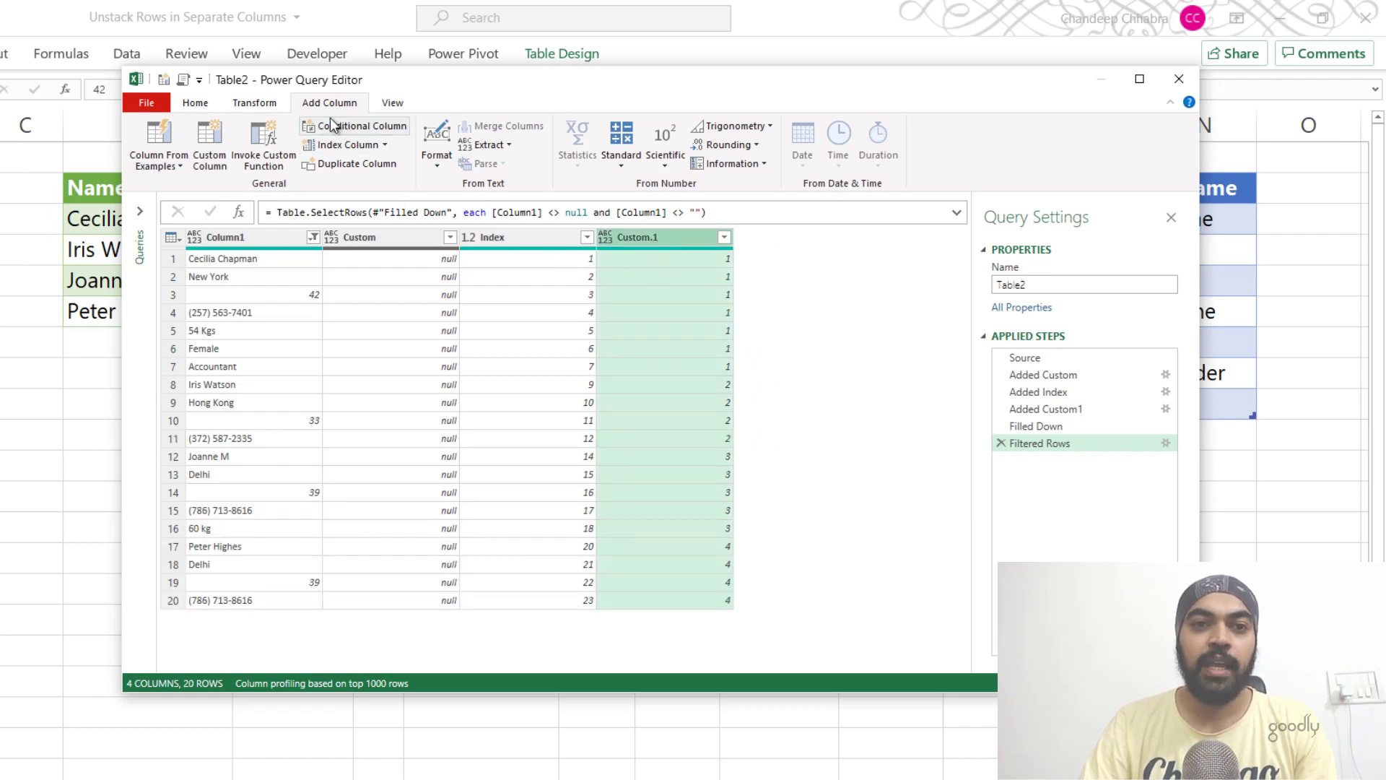
click(253, 104)
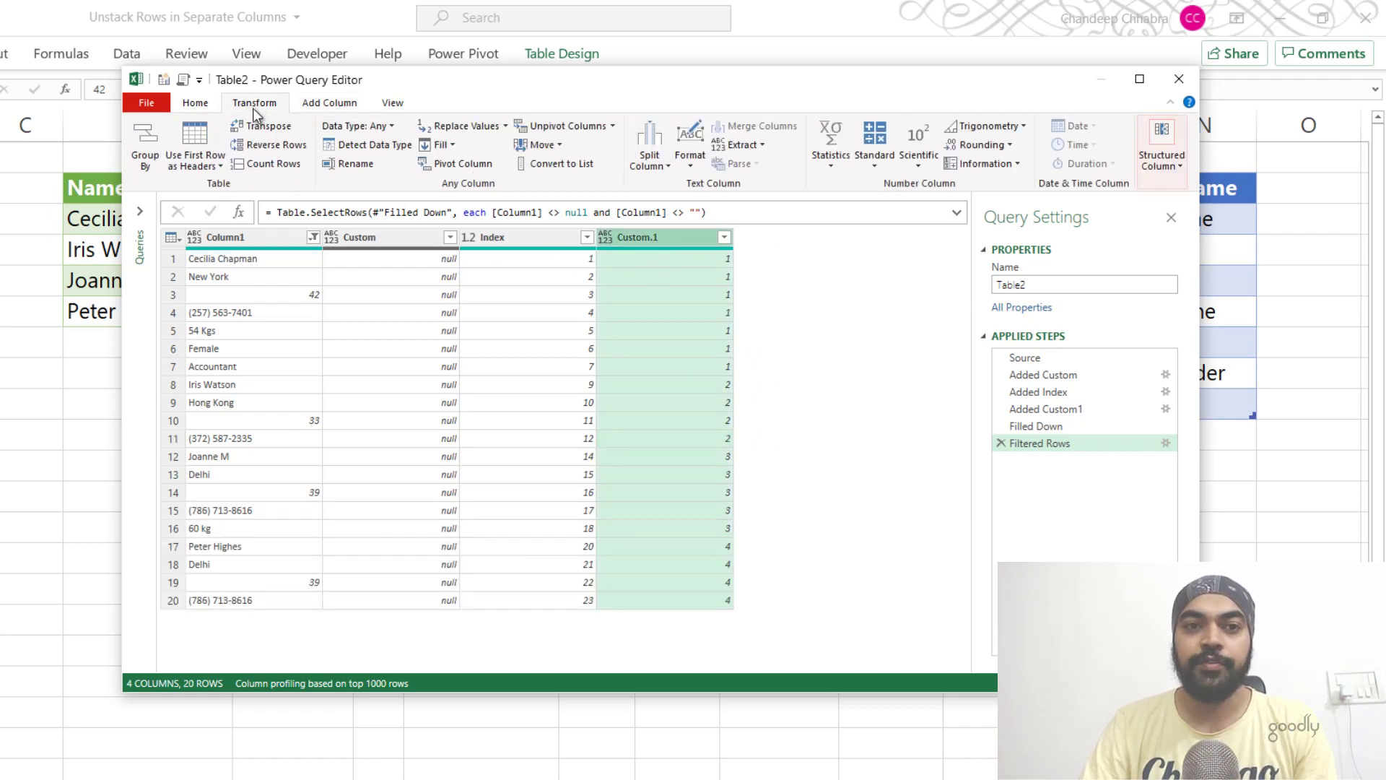
click(158, 158)
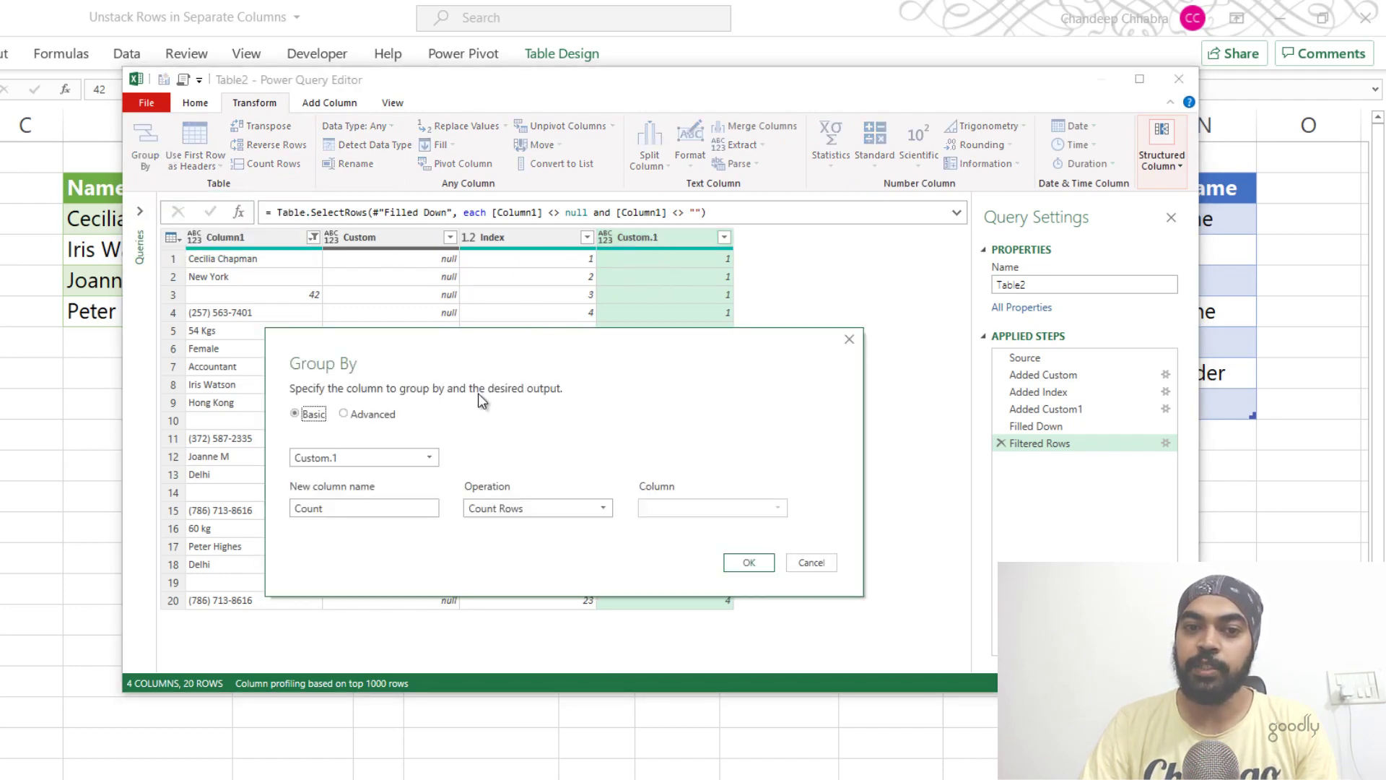
double_click(340, 506)
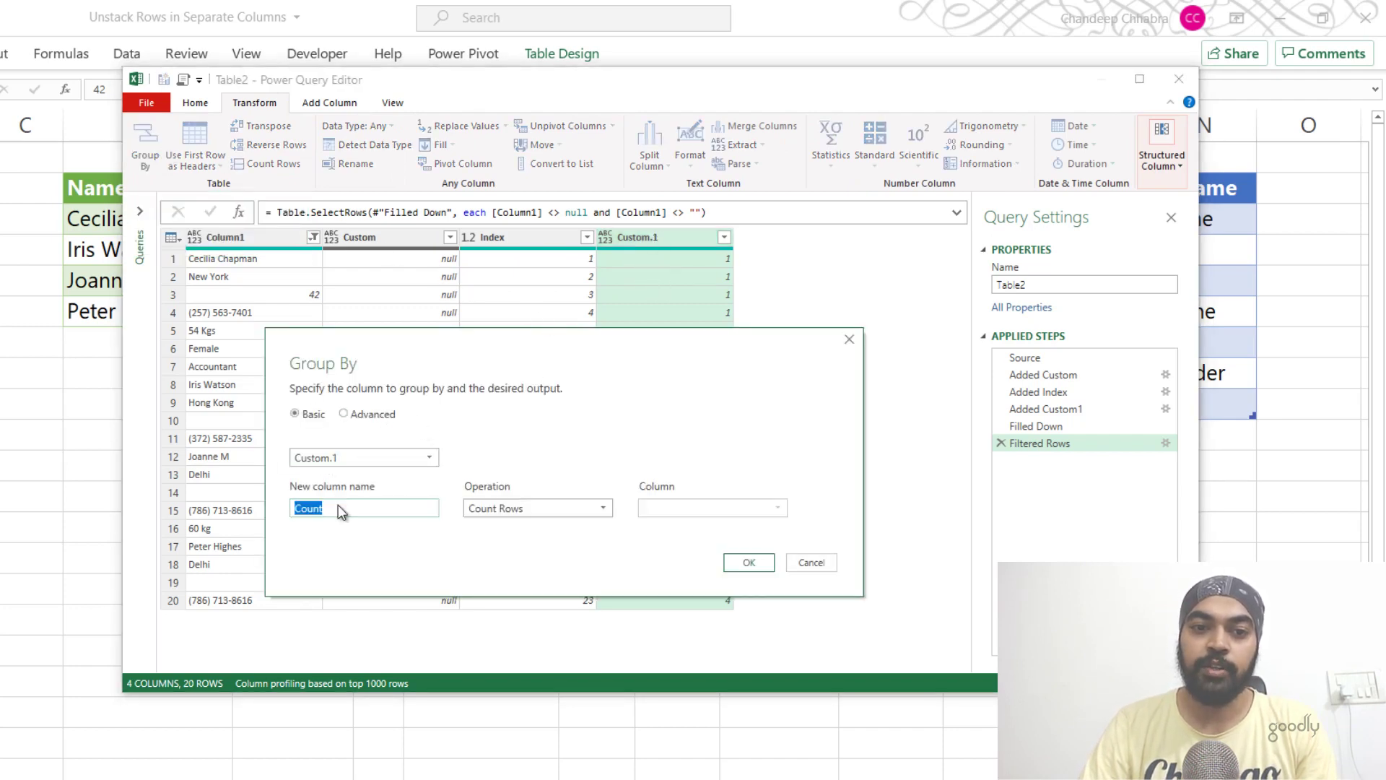
text(All)
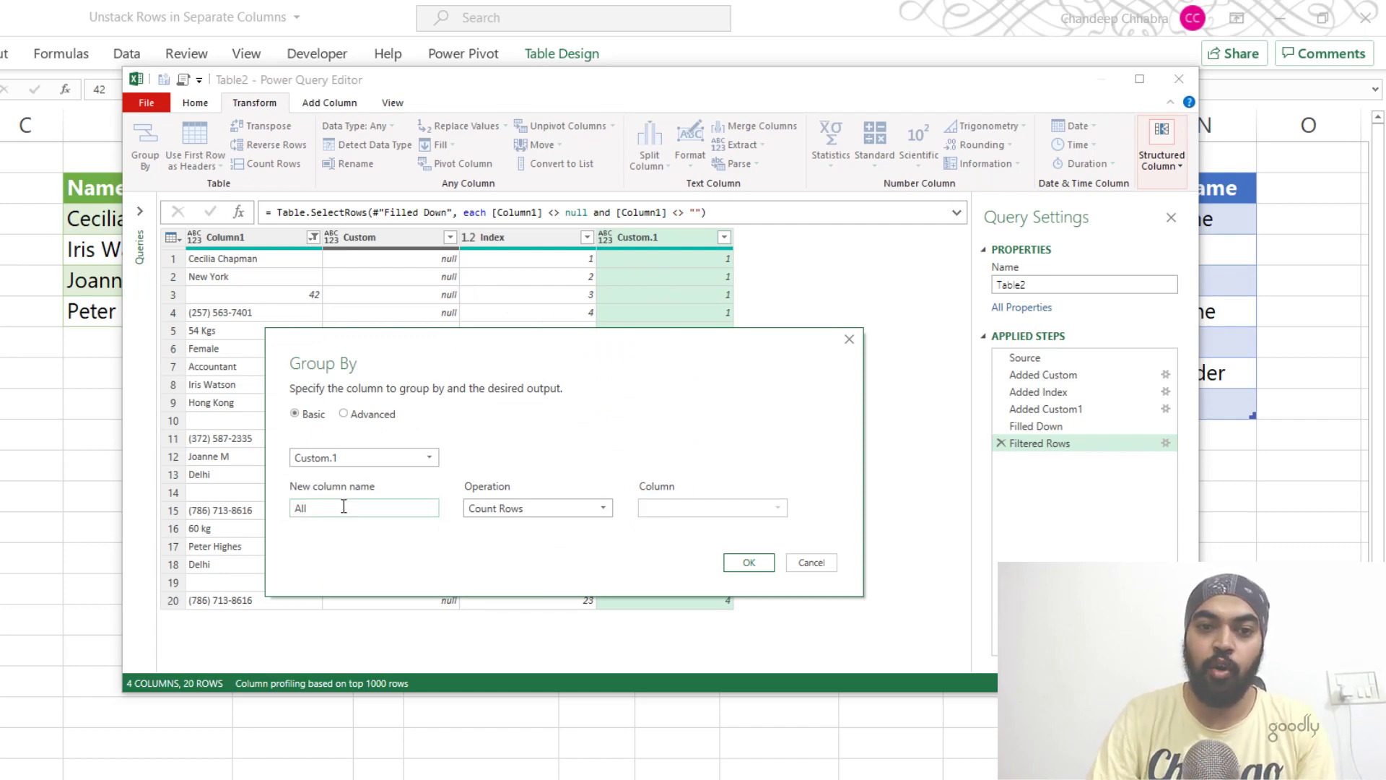
click(565, 507)
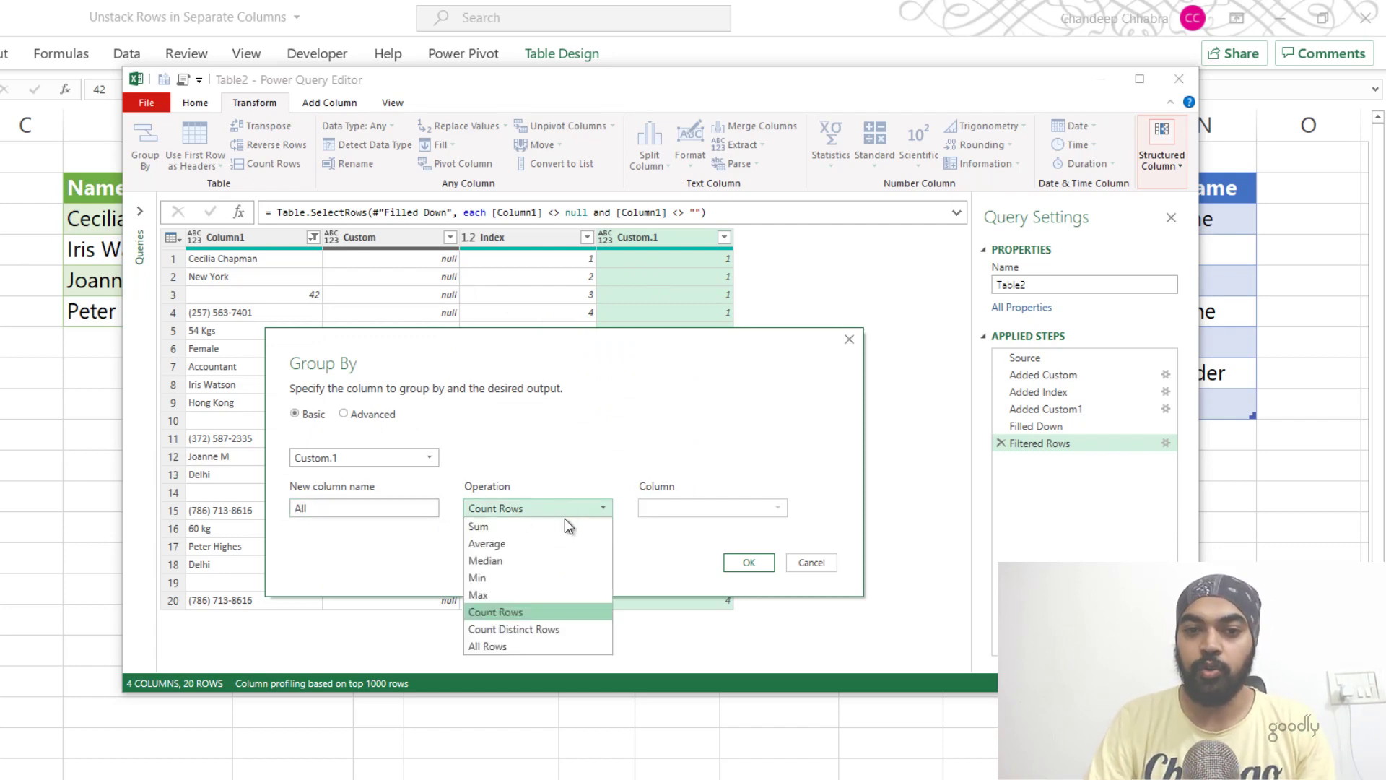
click(552, 646)
drag(454, 357, 785, 433)
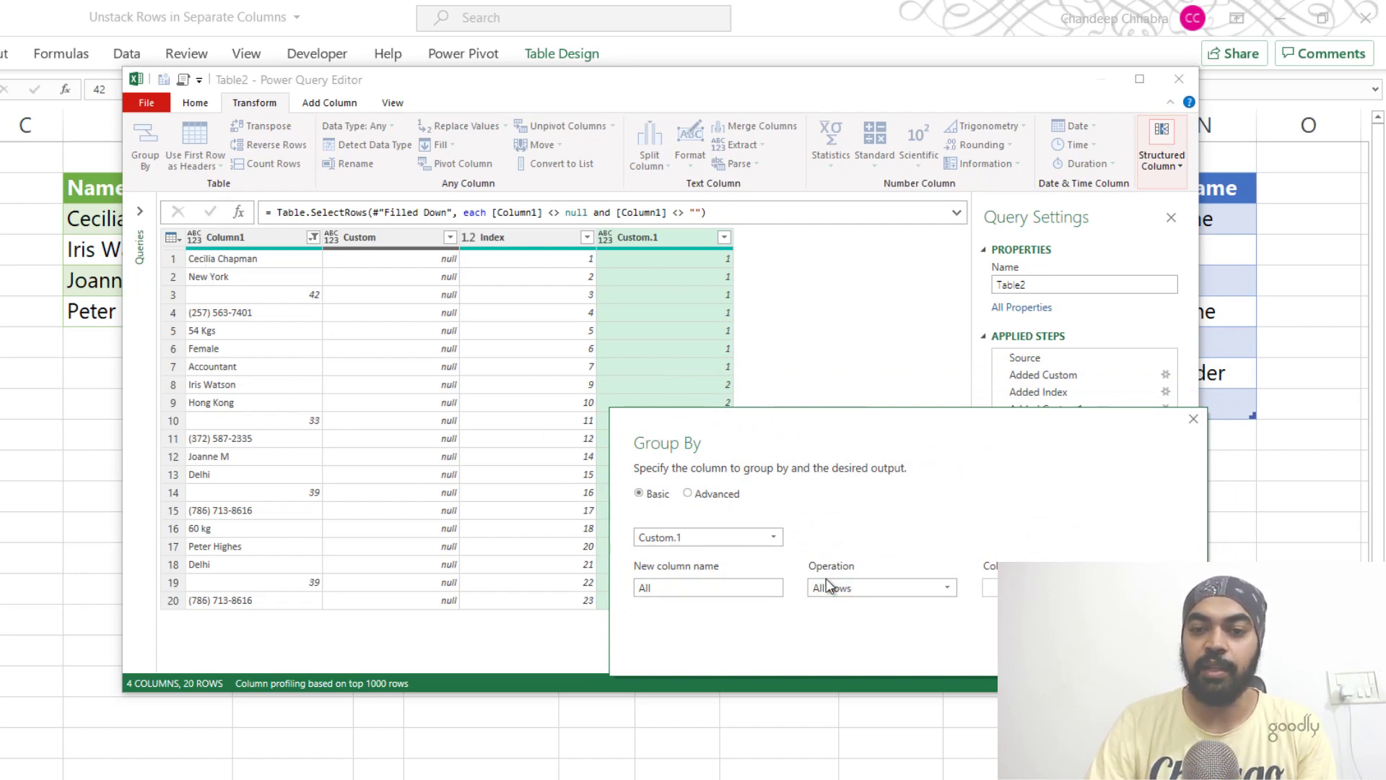
key(Return)
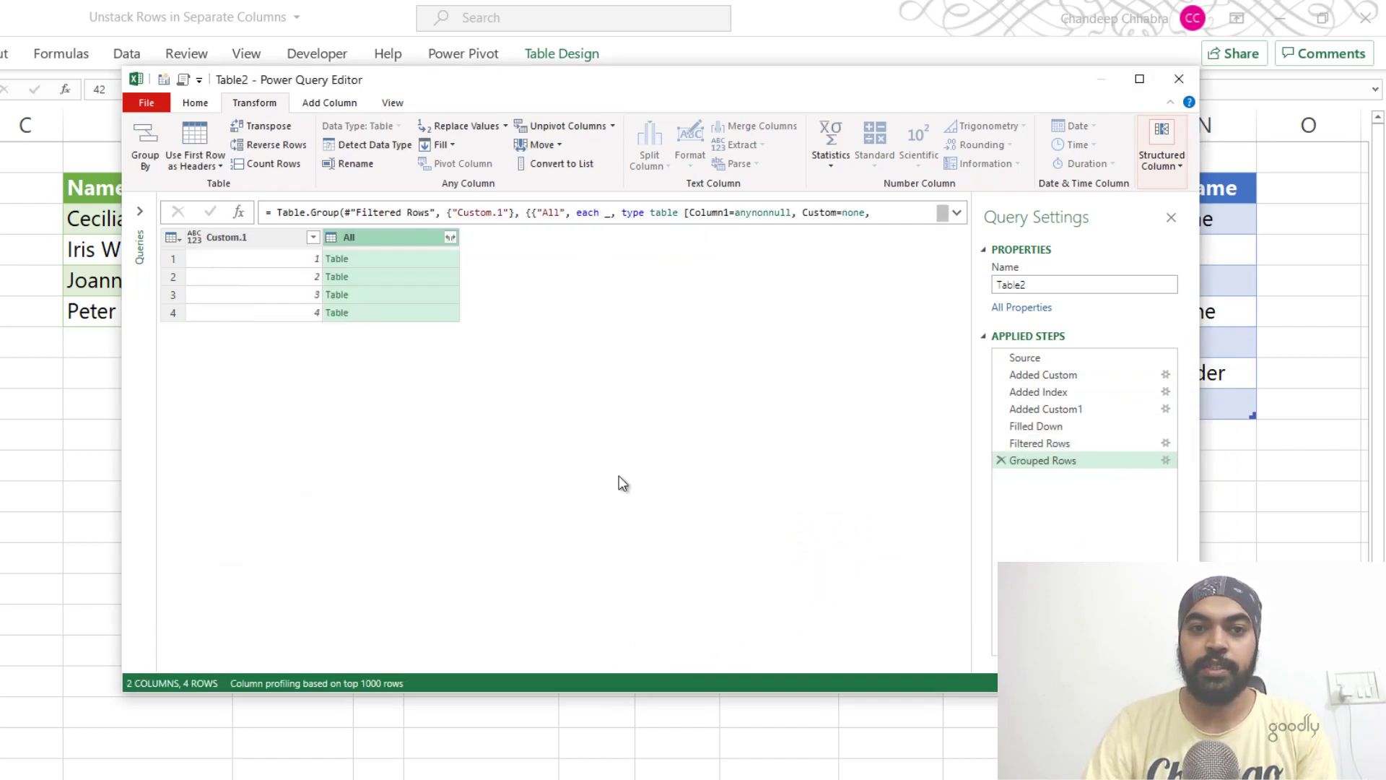
Preview the nested table in the first row of the All column, enlarging the preview area
click(288, 260)
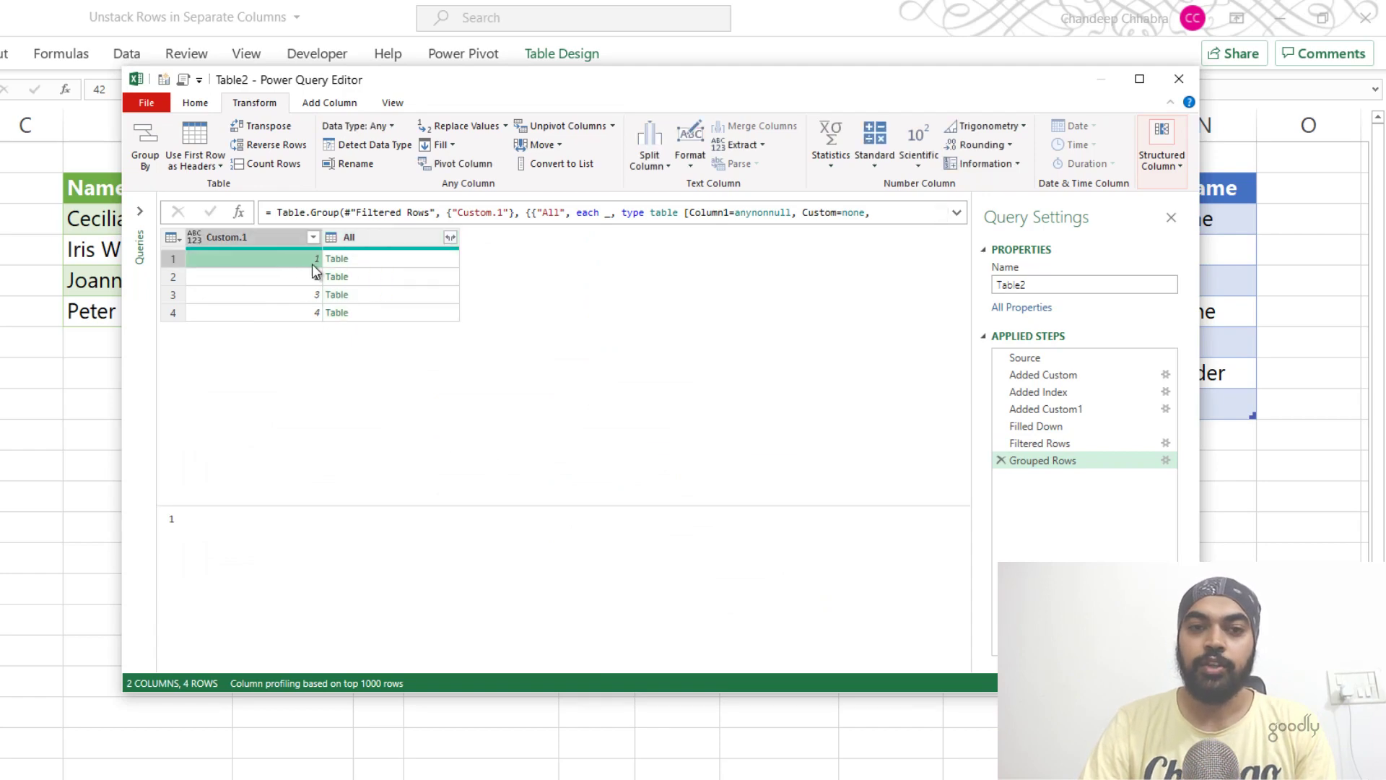
click(404, 258)
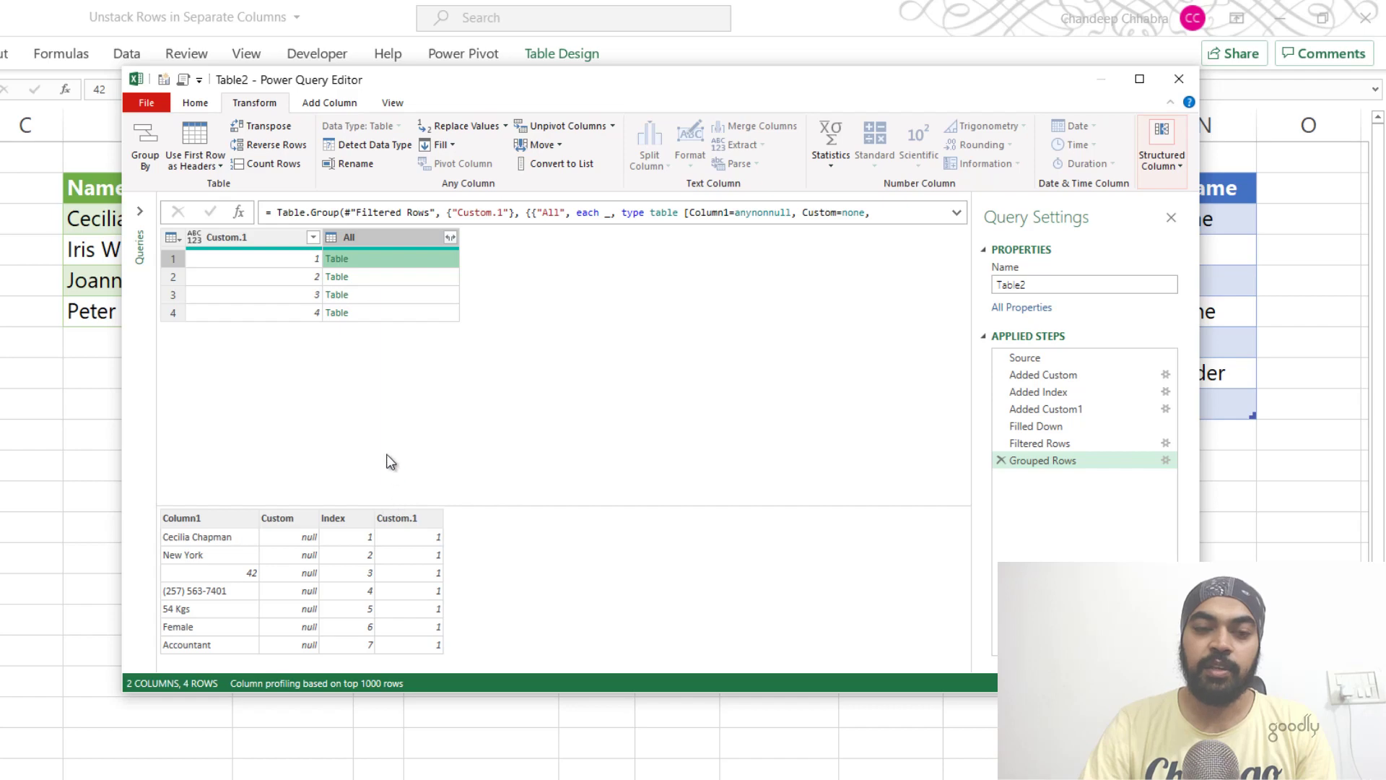
drag(390, 505, 387, 383)
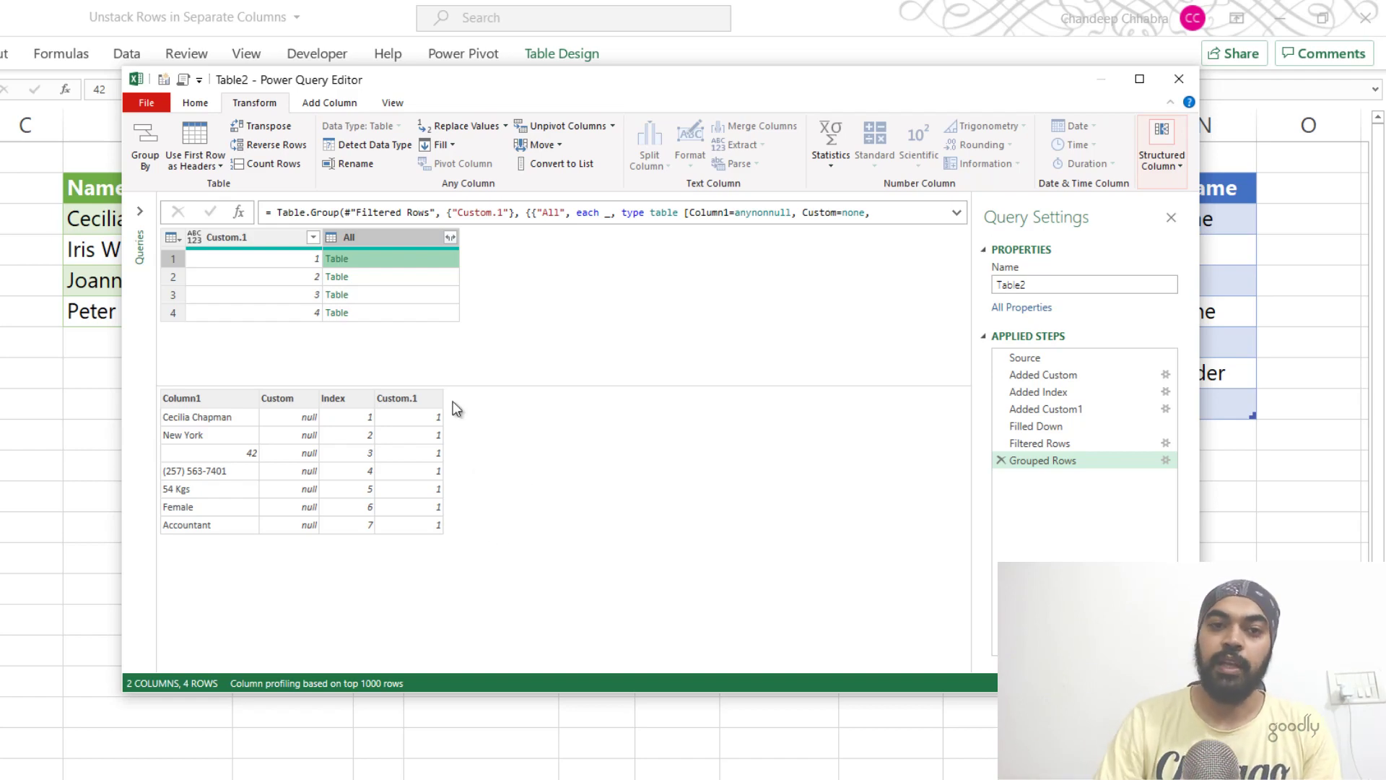
Preview the second nested table in All, and begin a custom column formula with the Table.AddIndexColumn function
click(393, 277)
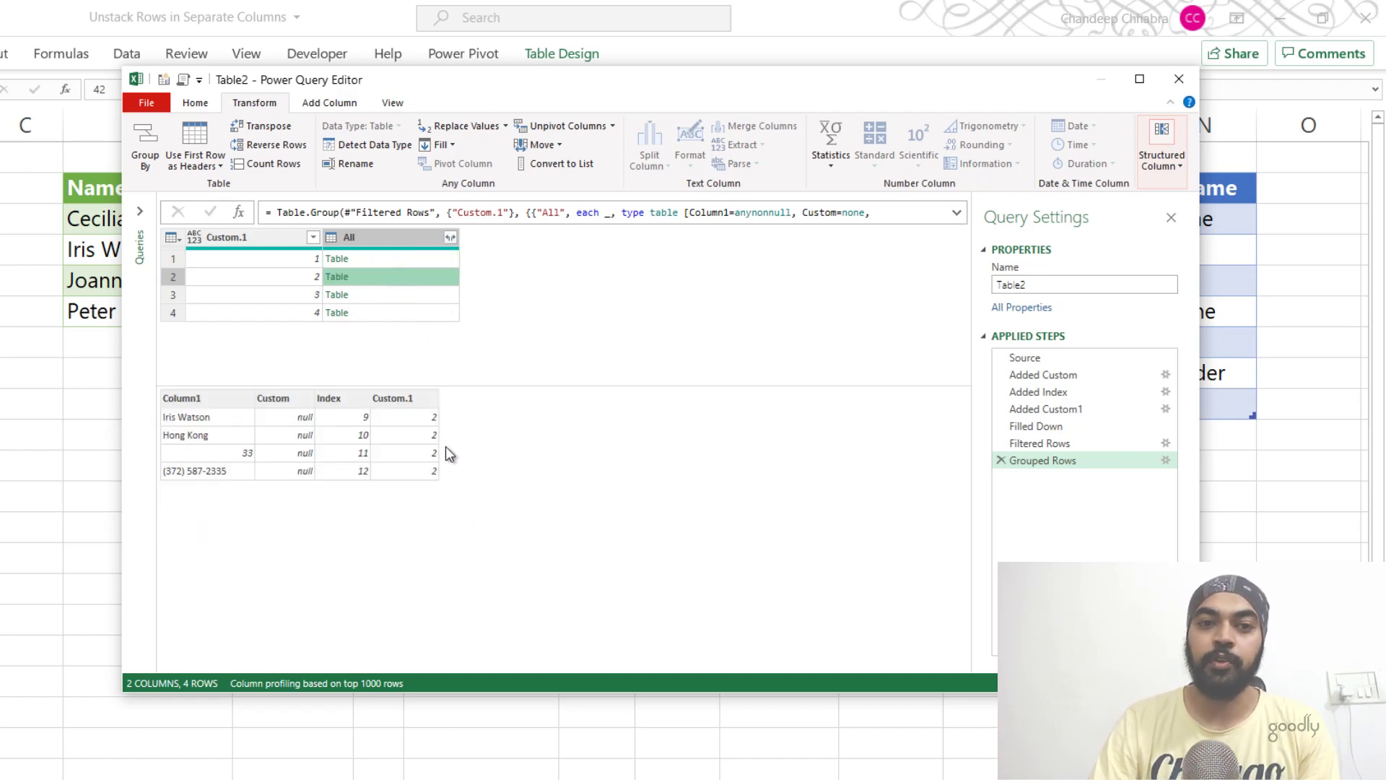
click(338, 102)
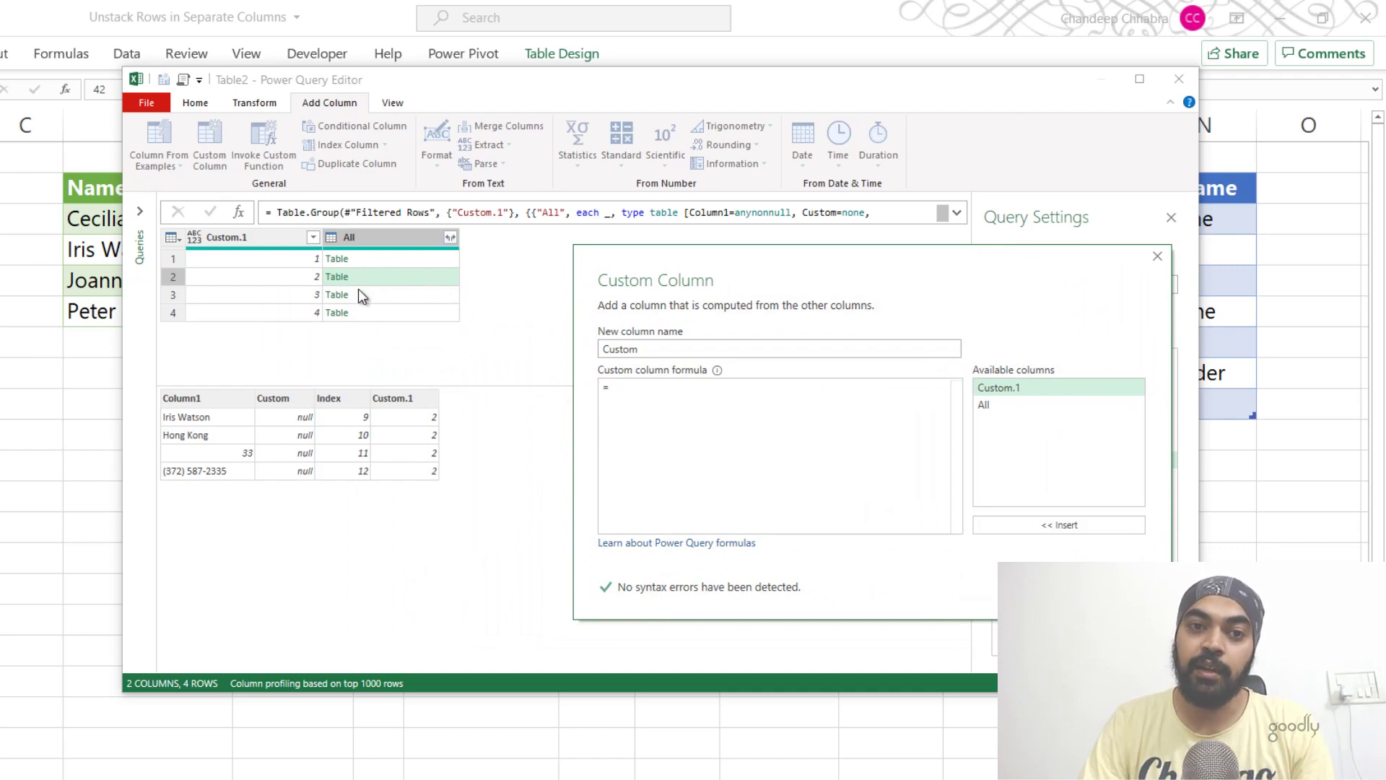
click(687, 405)
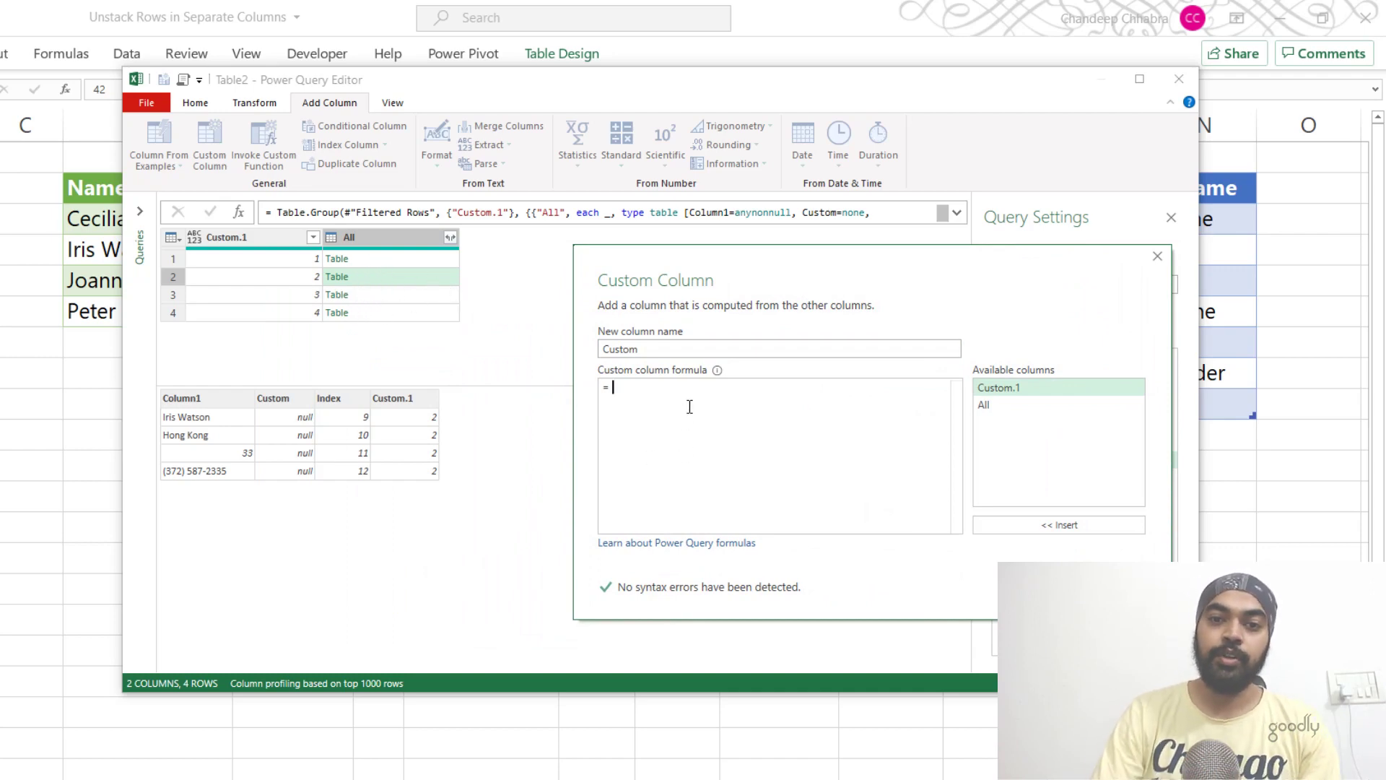
text(Table.Addin)
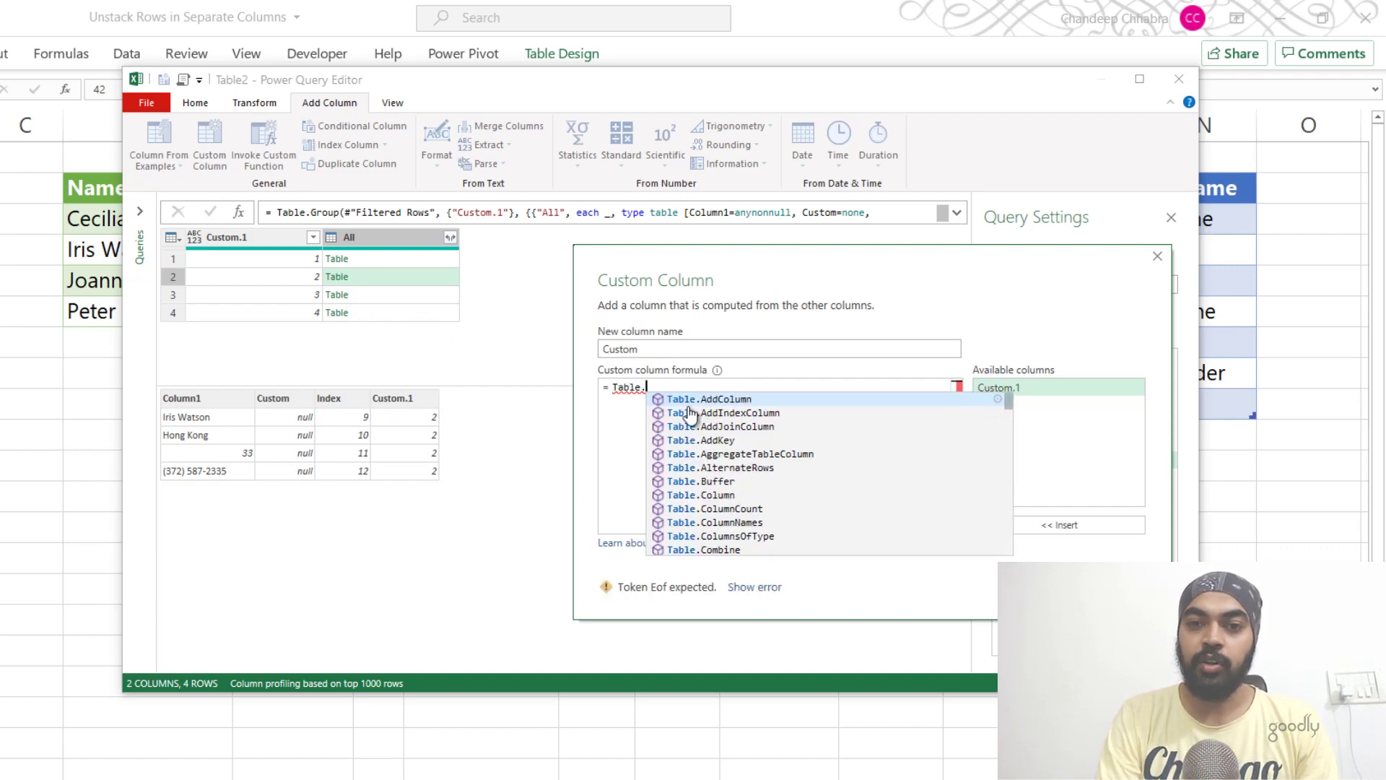
click(689, 400)
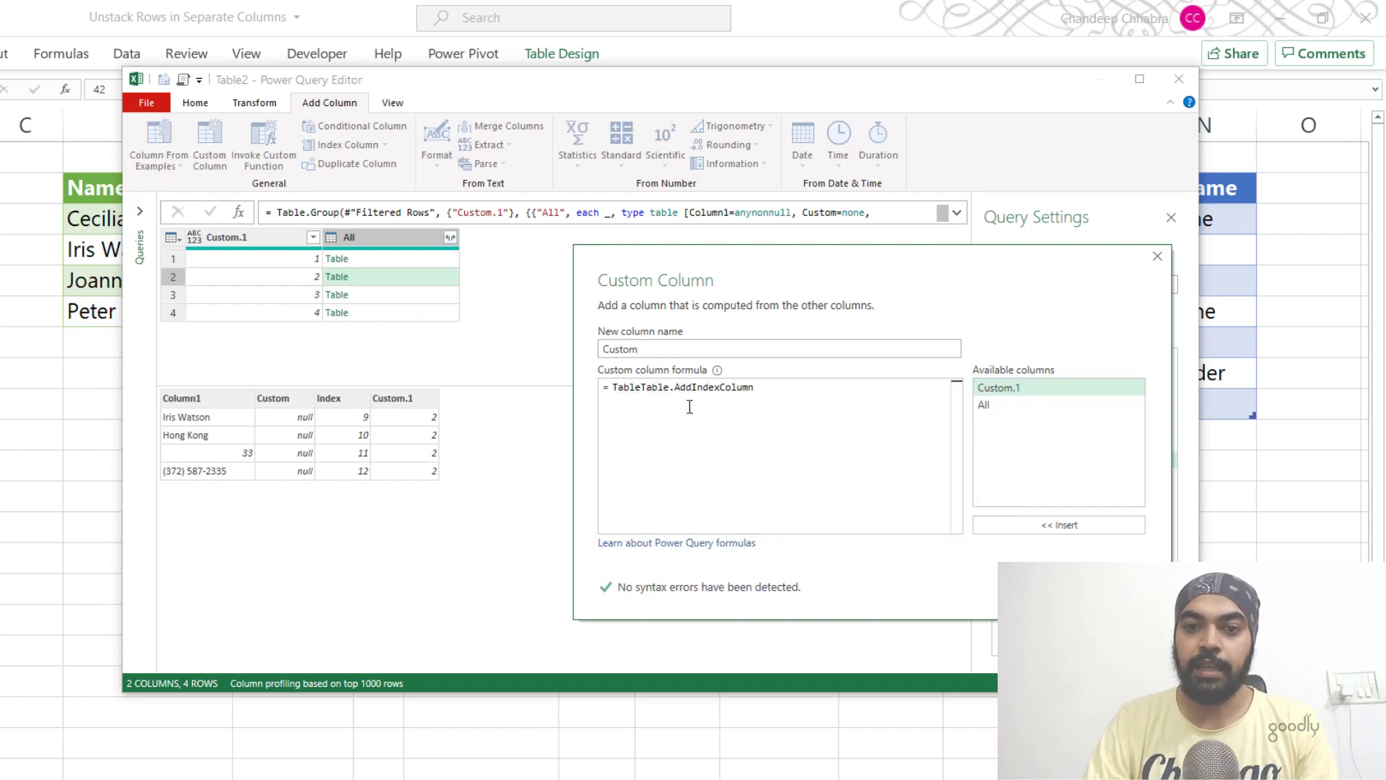
drag(613, 389, 643, 388)
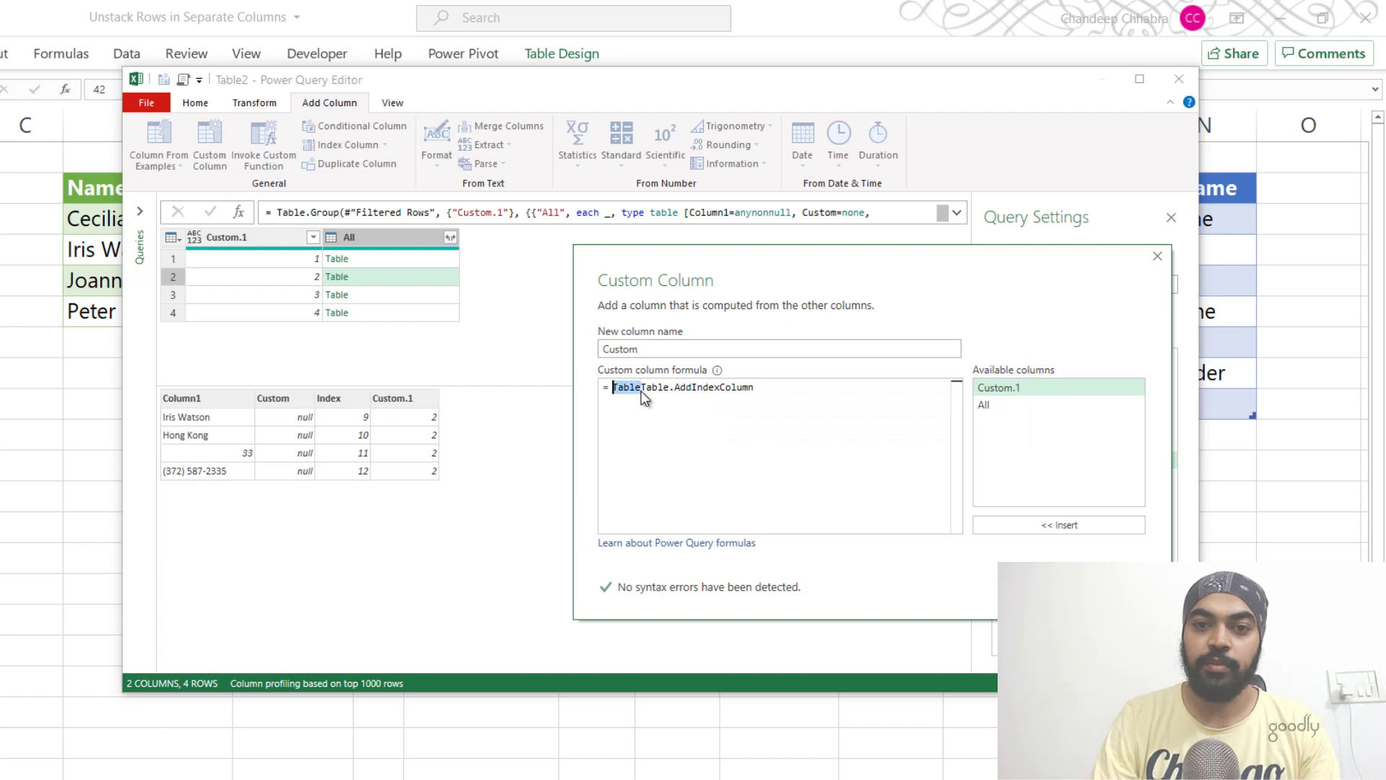
key(Delete)
text(()
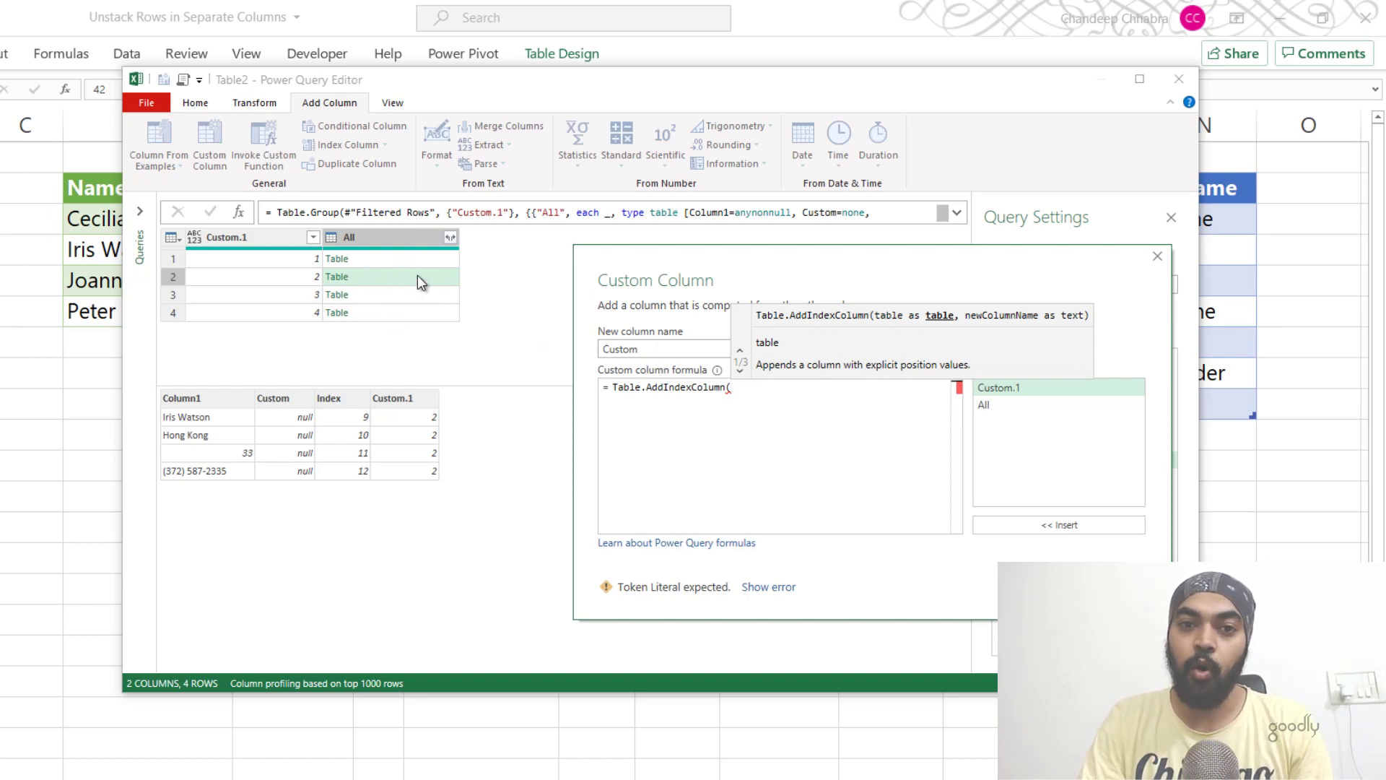
Complete the Table.AddIndexColumn formula with the arguments [All], "ColIden" and 1, and create the custom column
double_click(1007, 406)
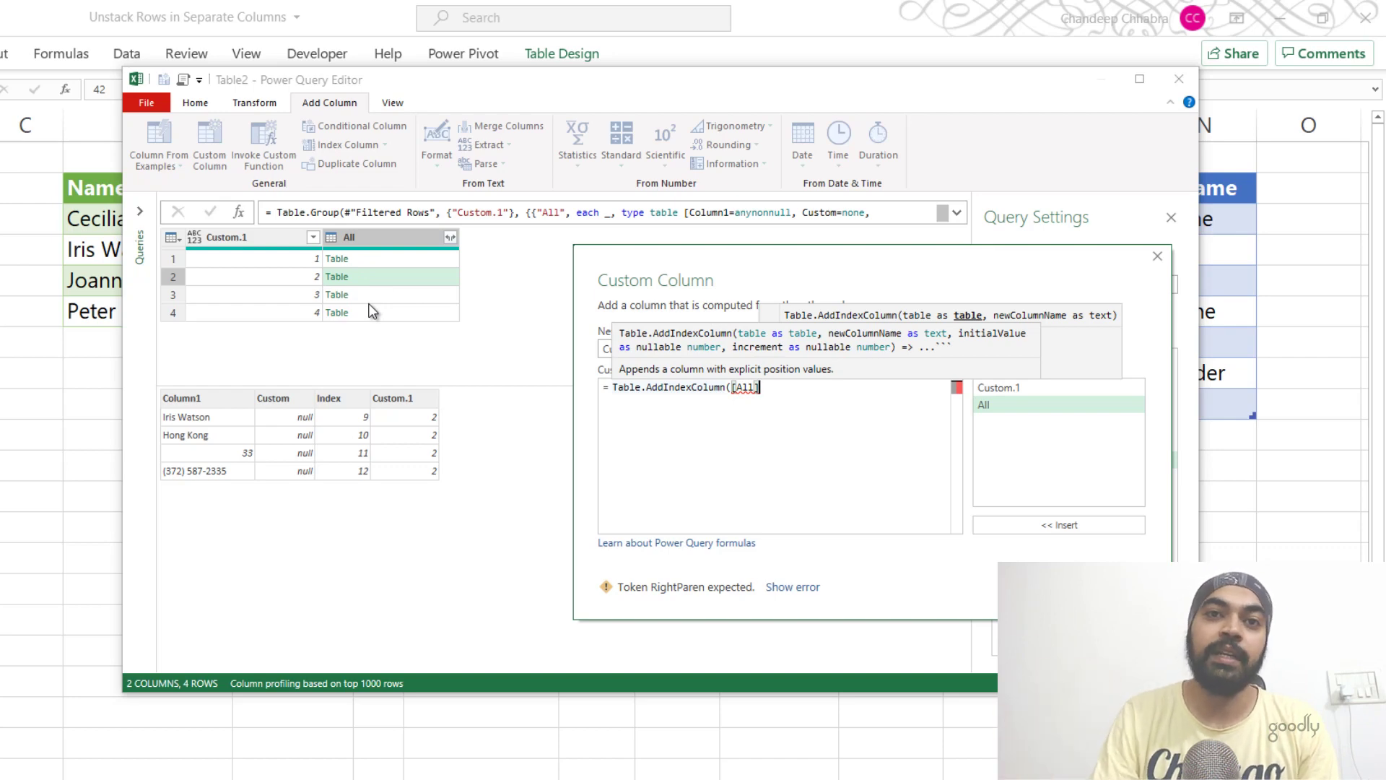
text(,)
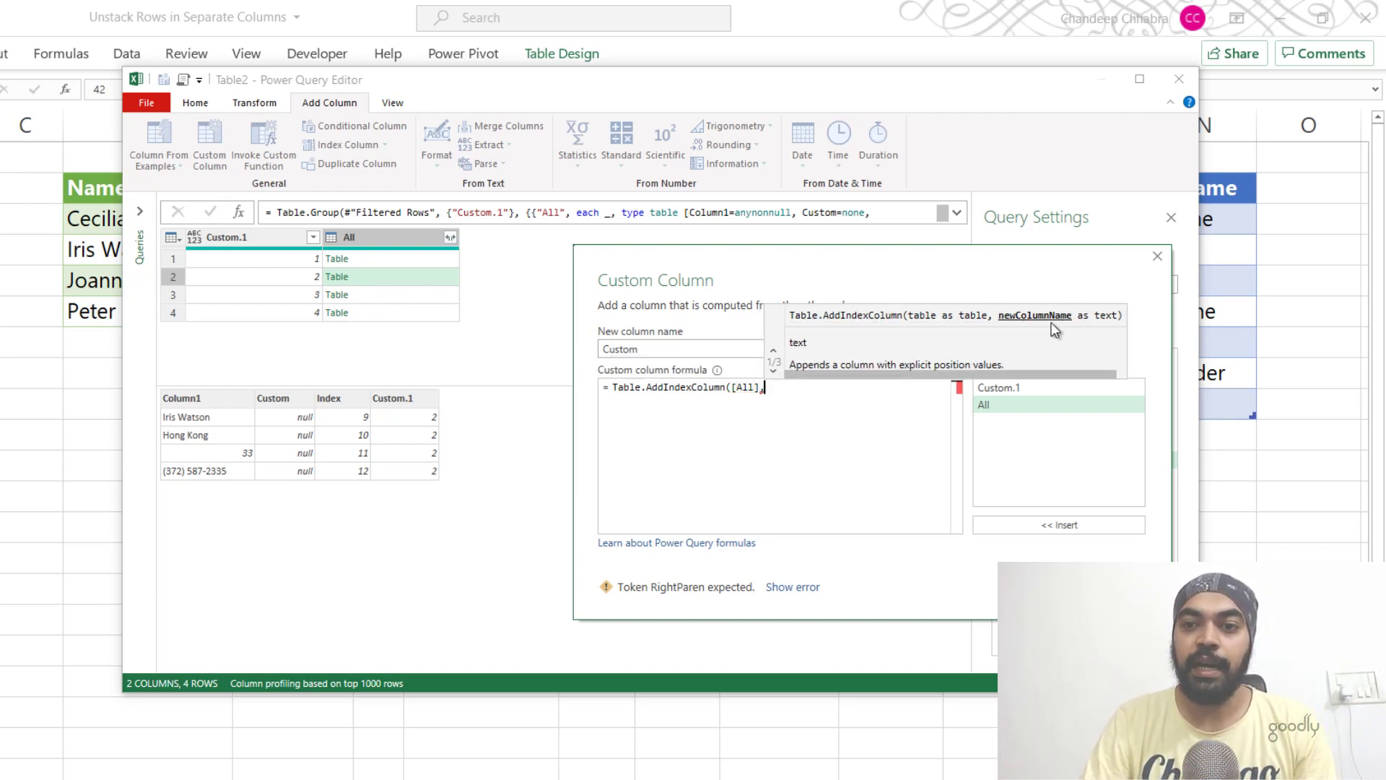
text("Col1)
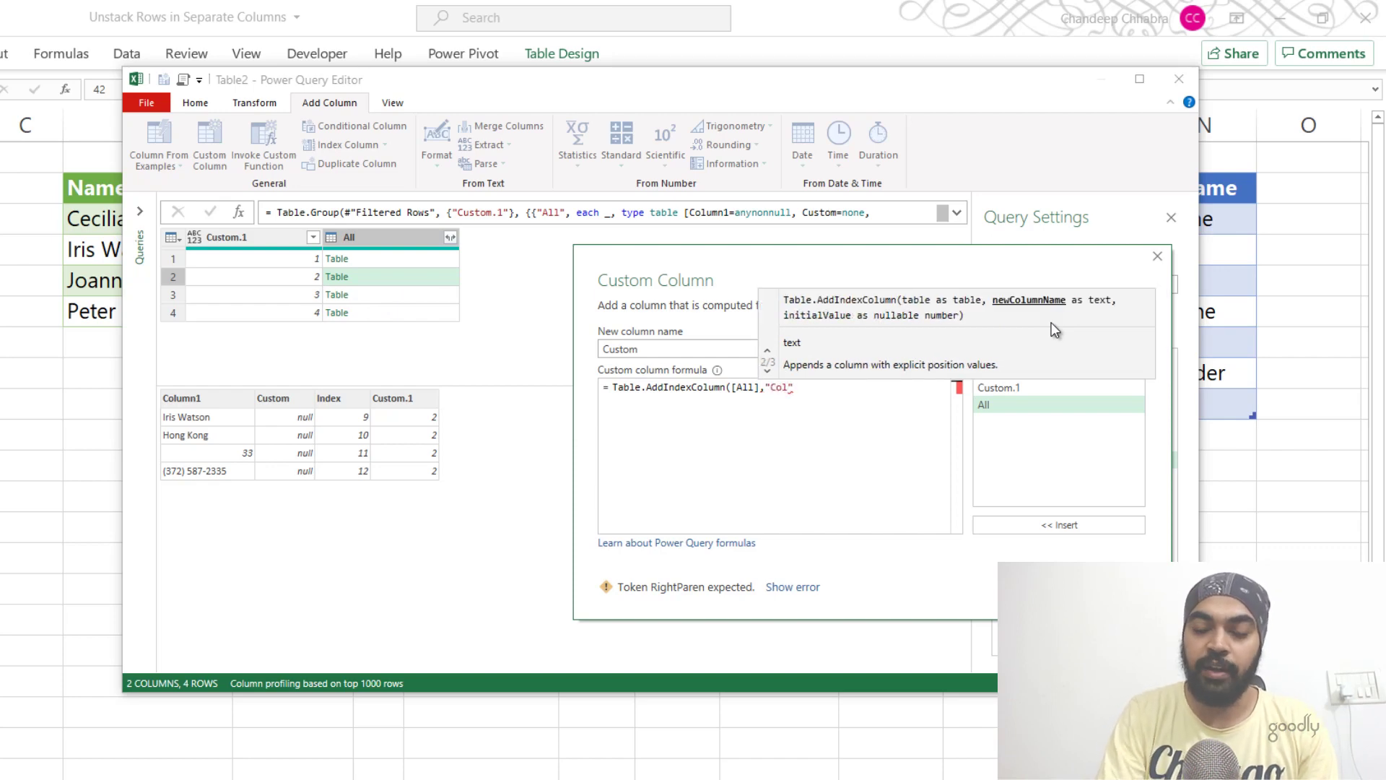
text(den)
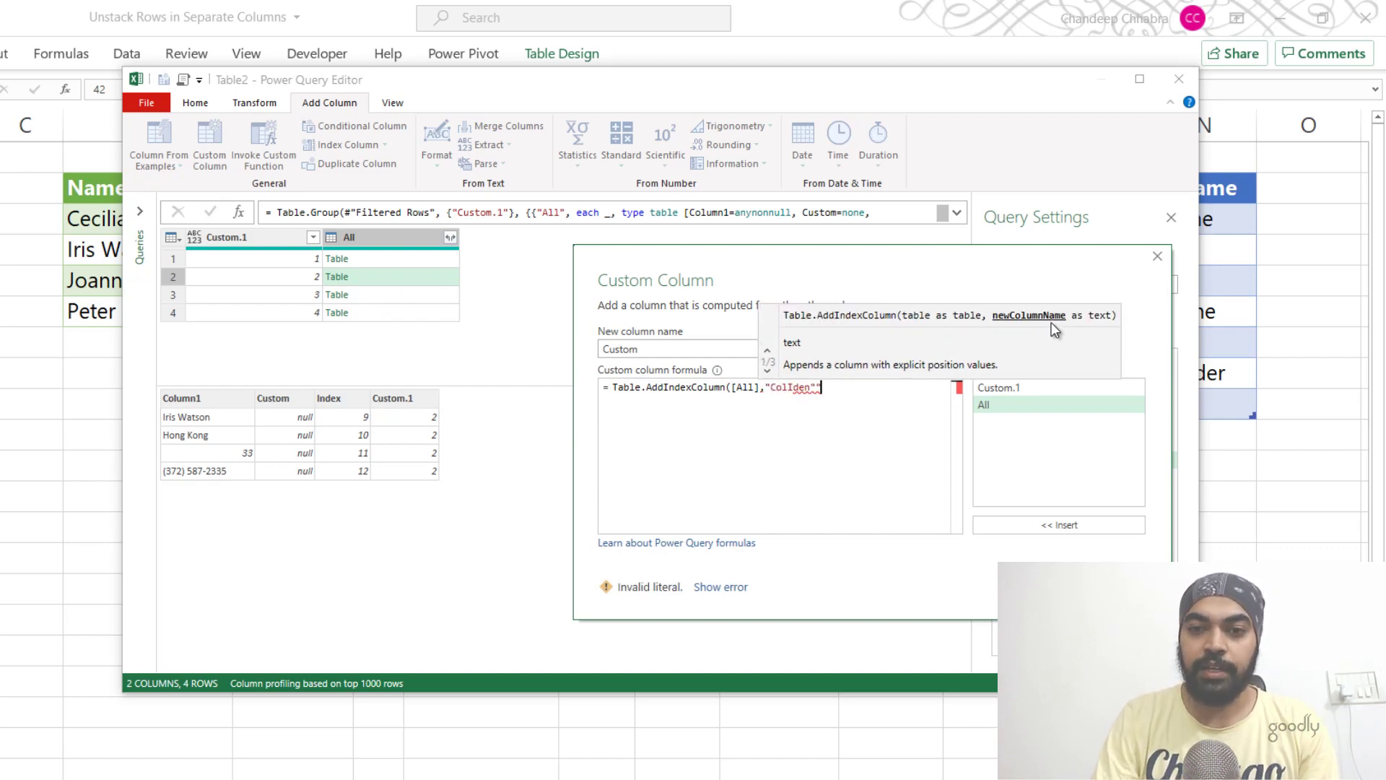
text(,1)
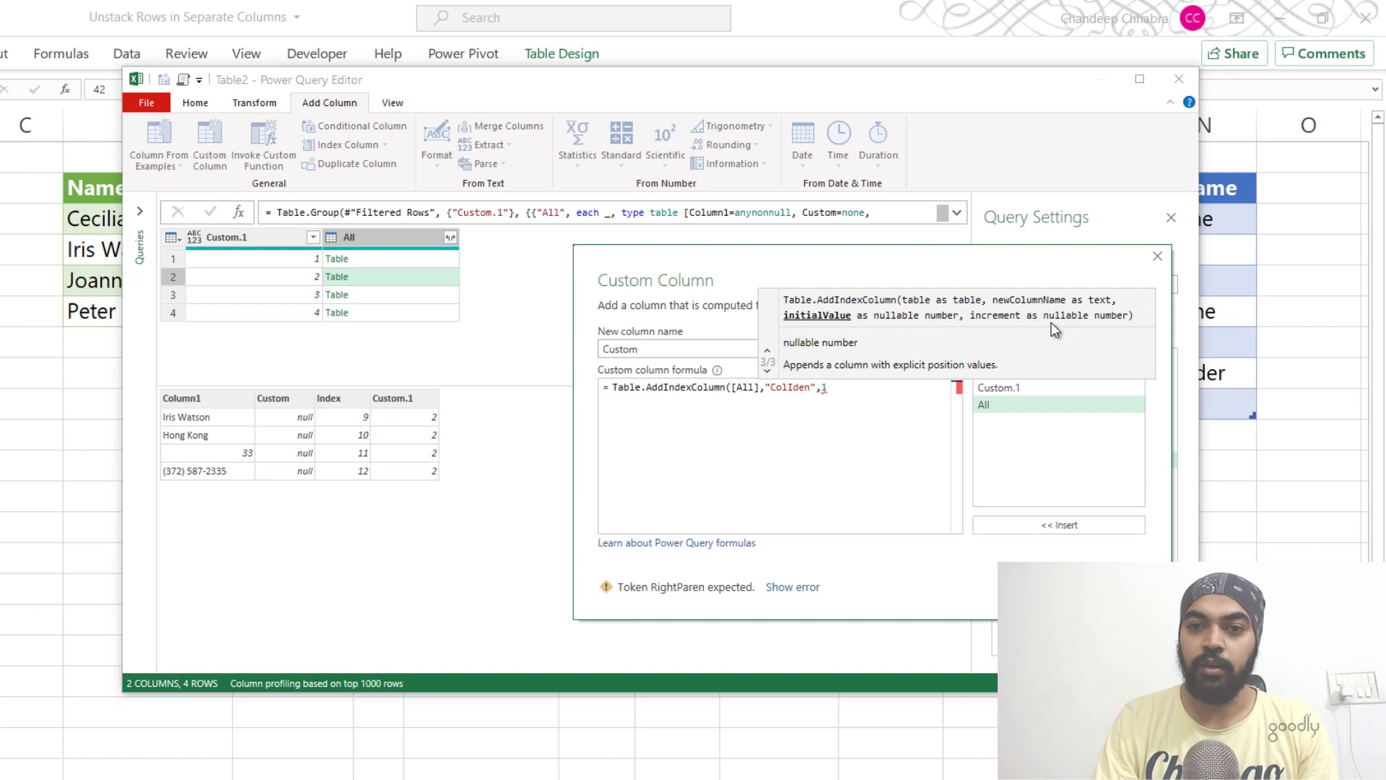
text())
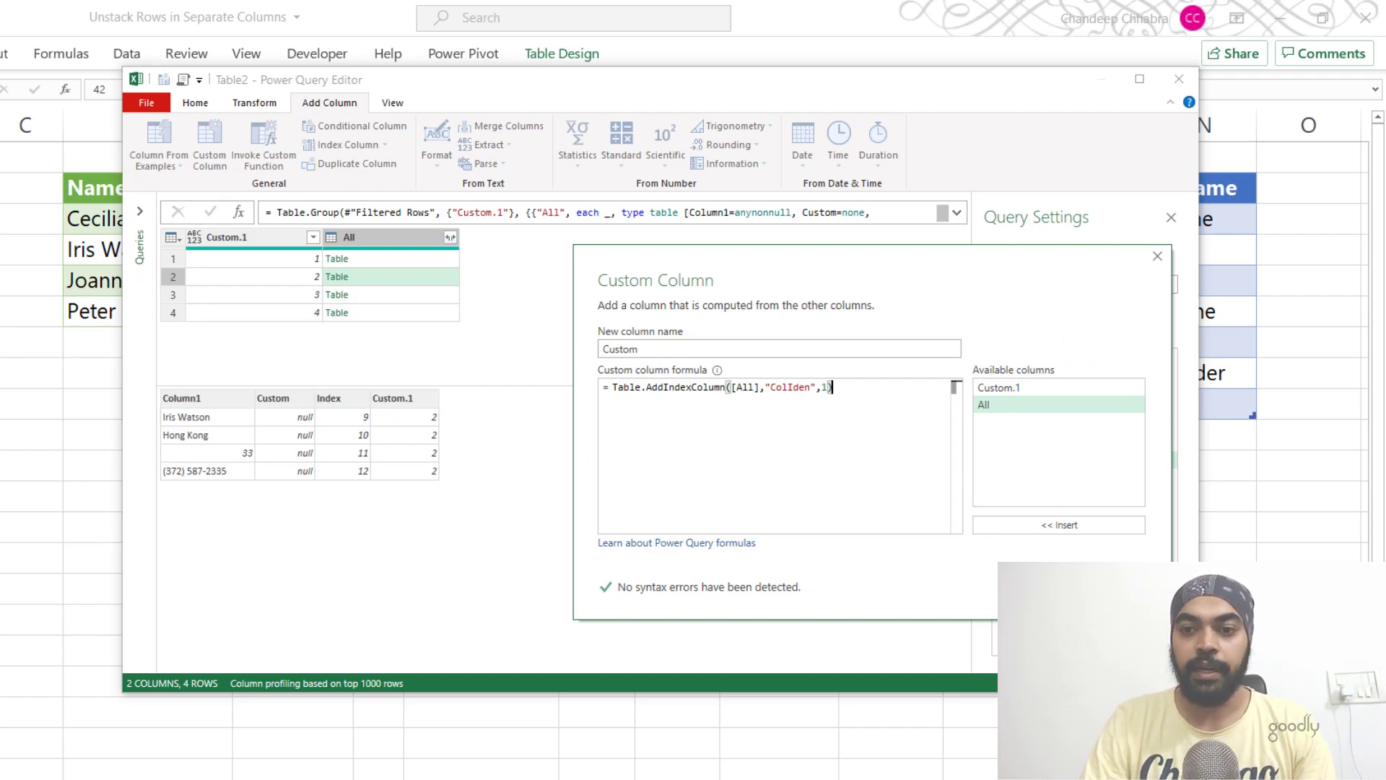
click(1067, 599)
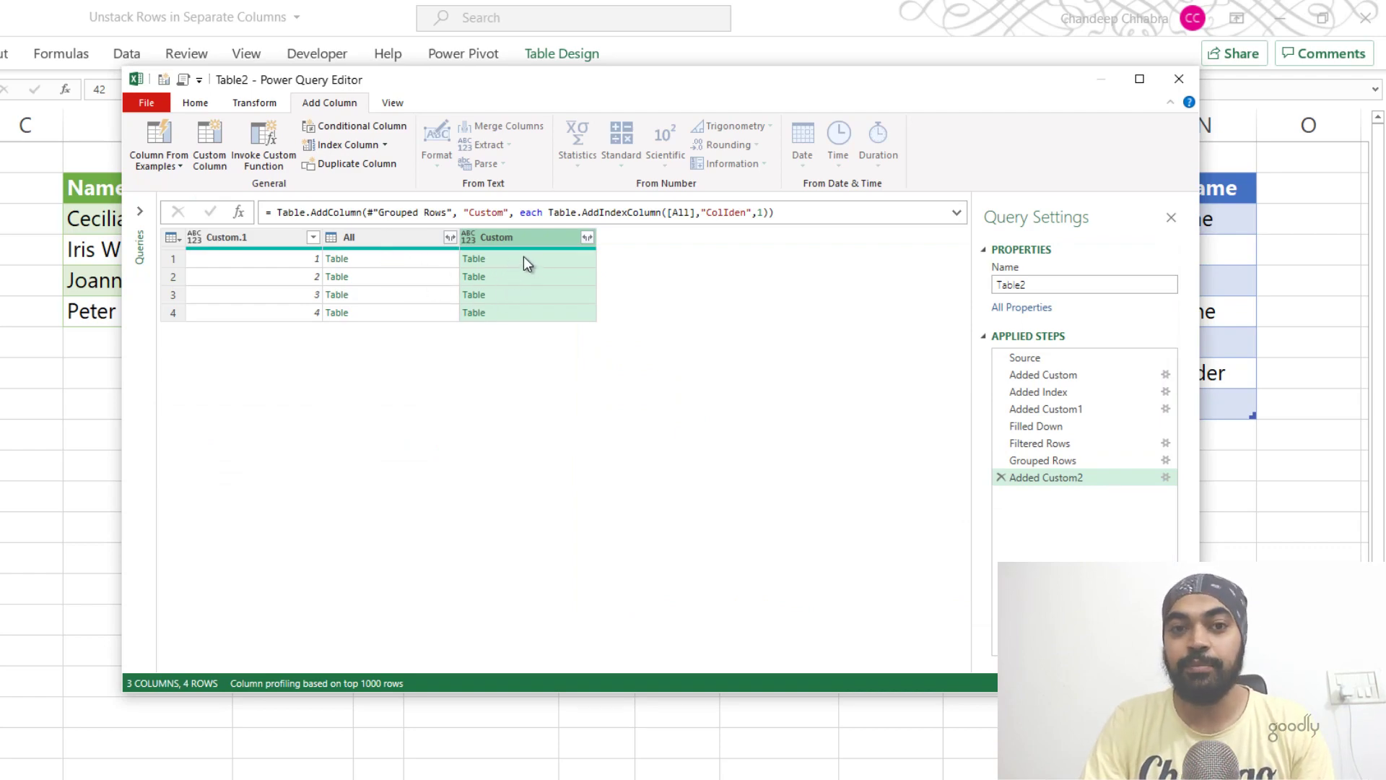
Compare the nested tables in the first row of the All and Custom columns
click(406, 257)
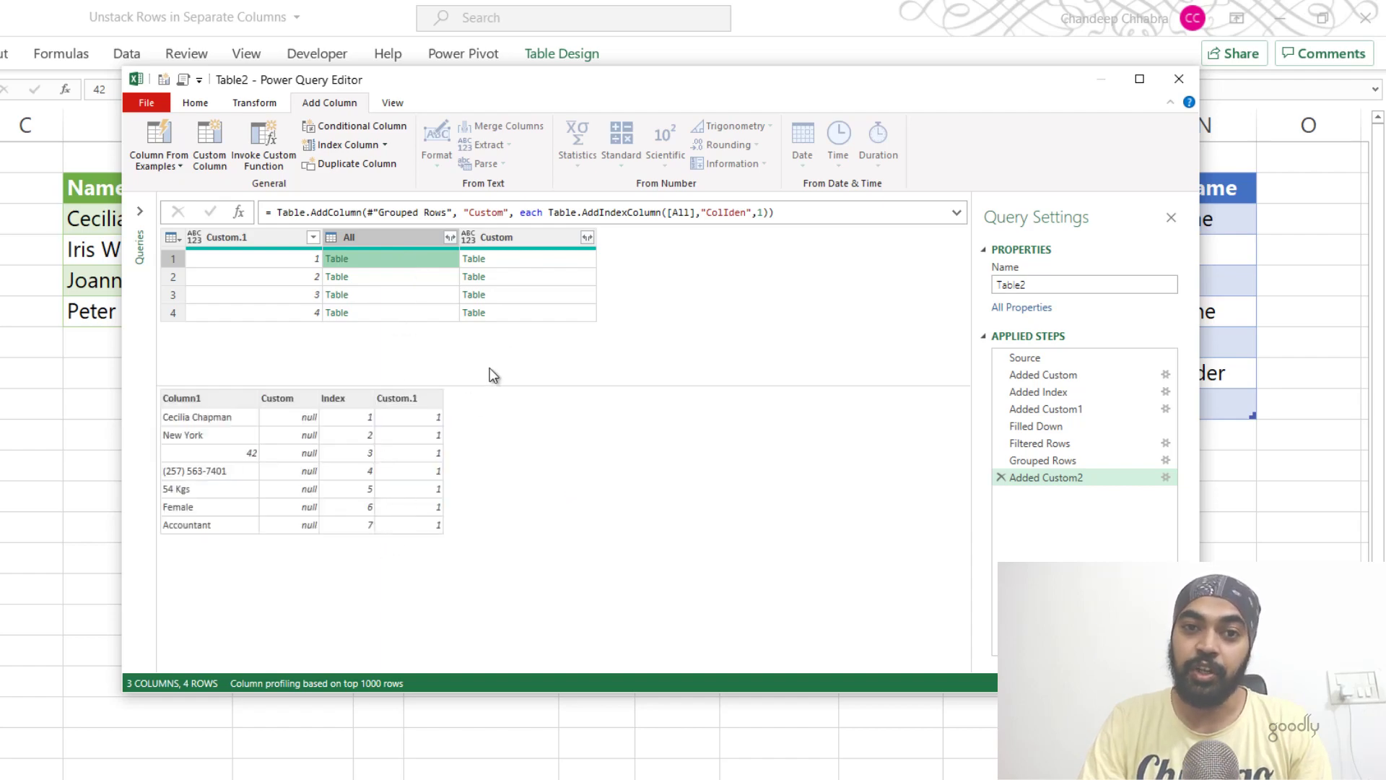
click(551, 257)
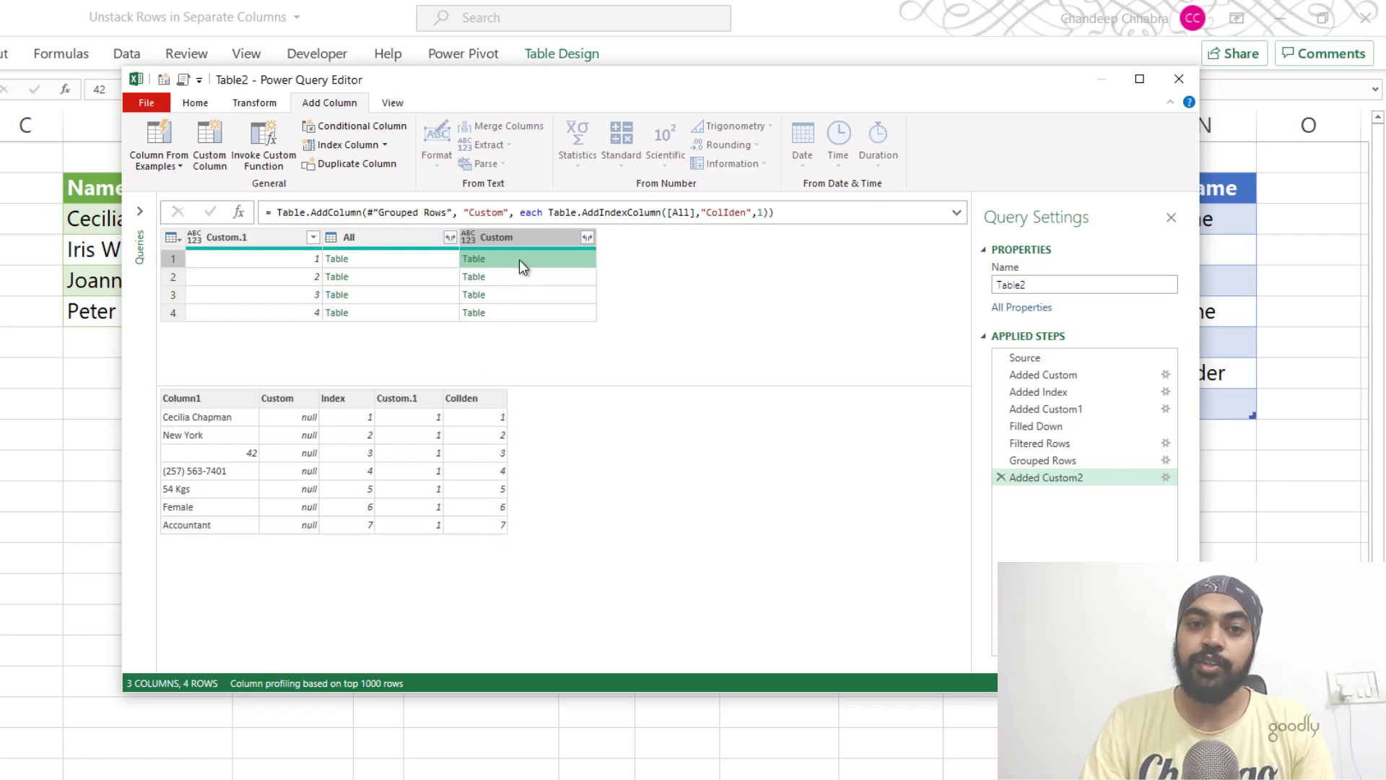
click(537, 233)
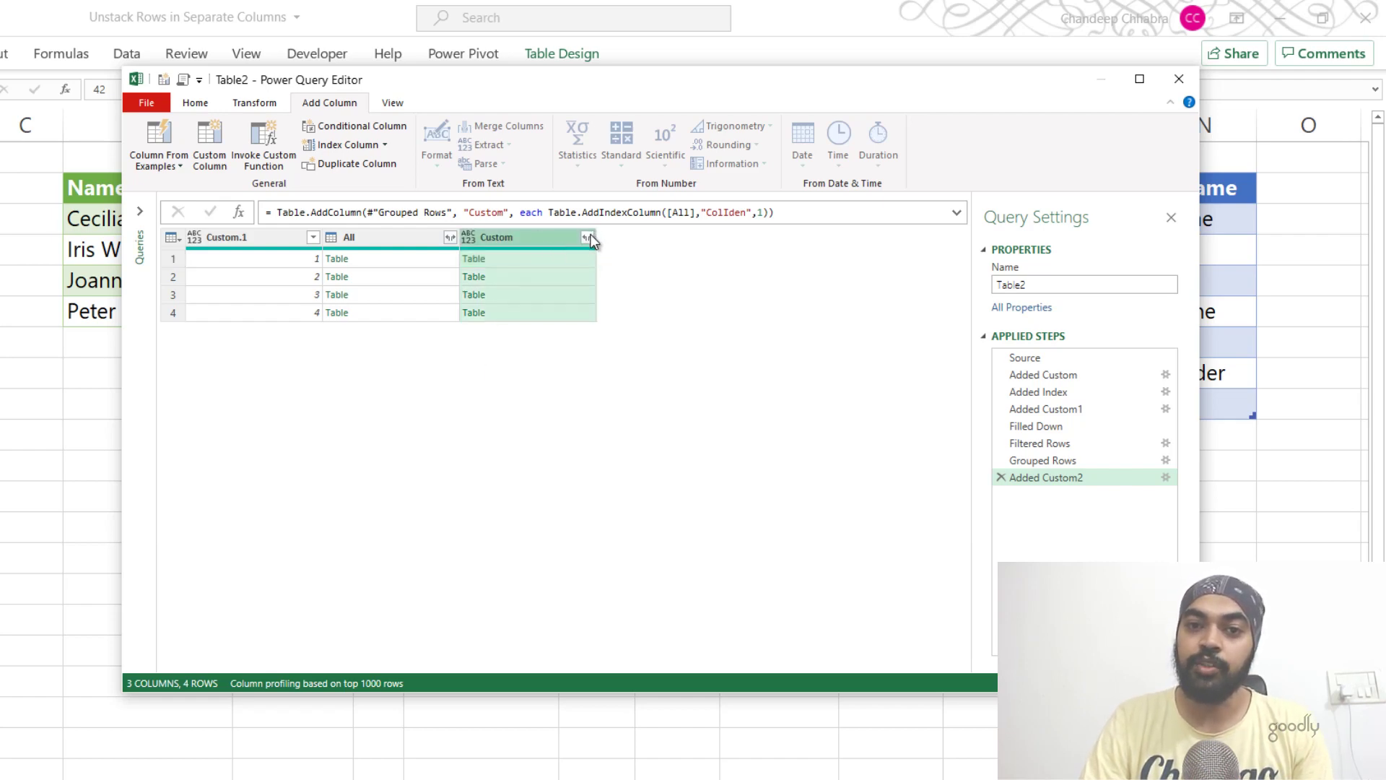
Expand the nested tables in the Custom column, including only Column1 and ColIden
click(587, 237)
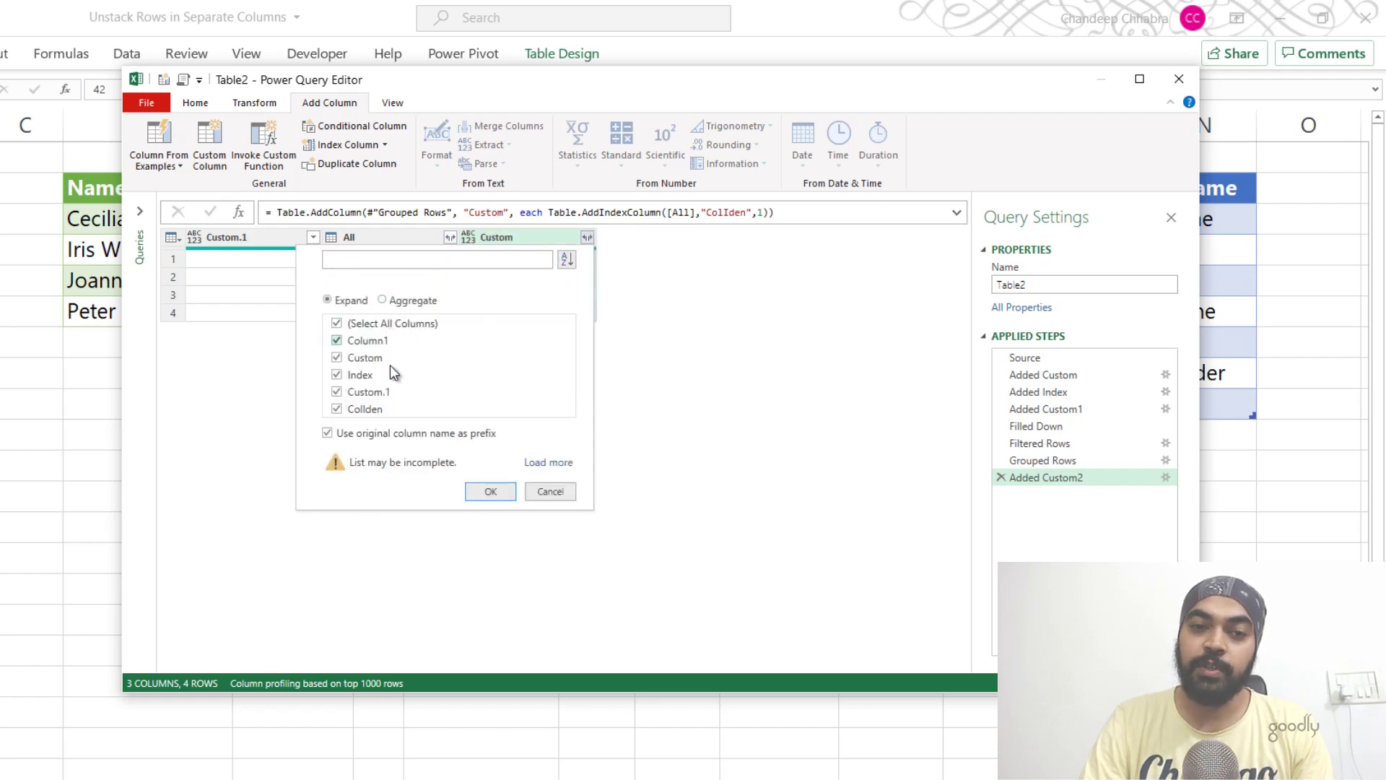
click(353, 325)
click(353, 413)
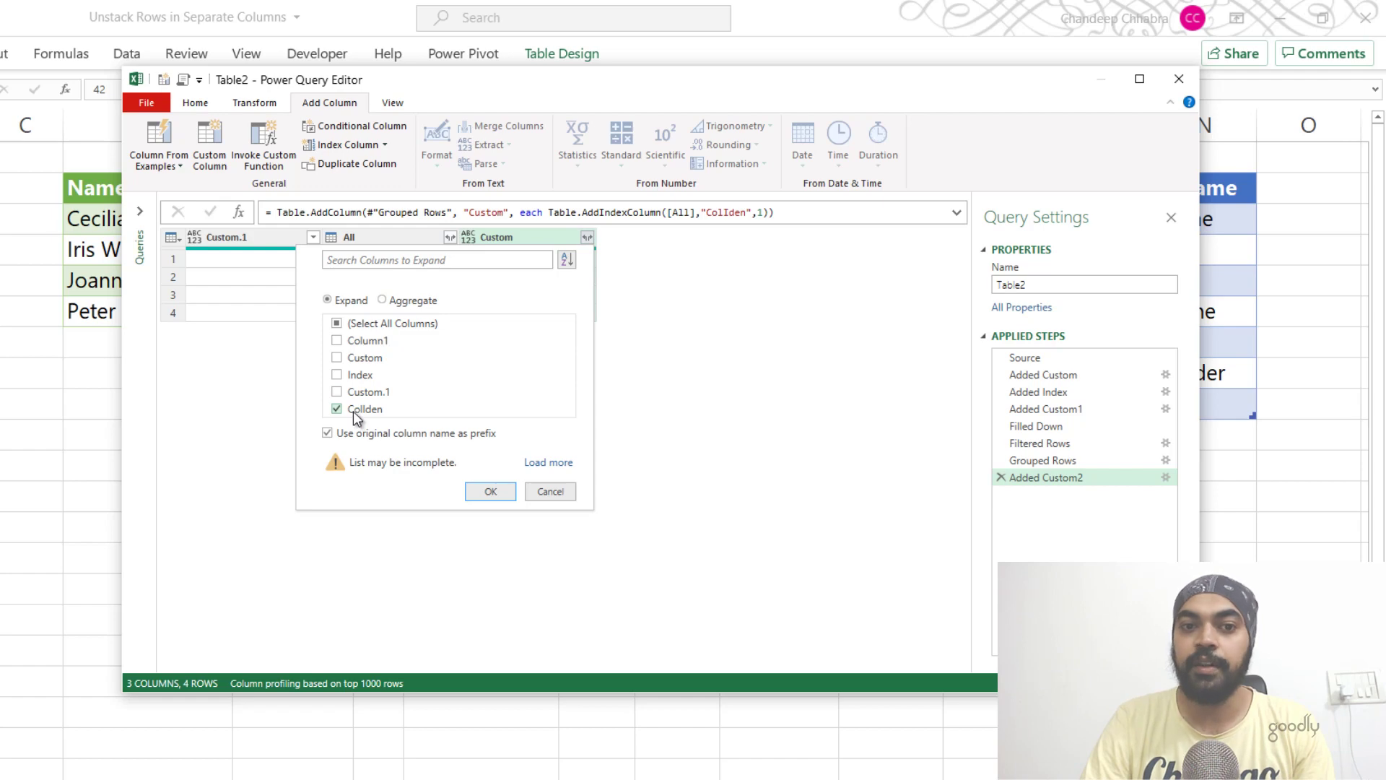
click(355, 340)
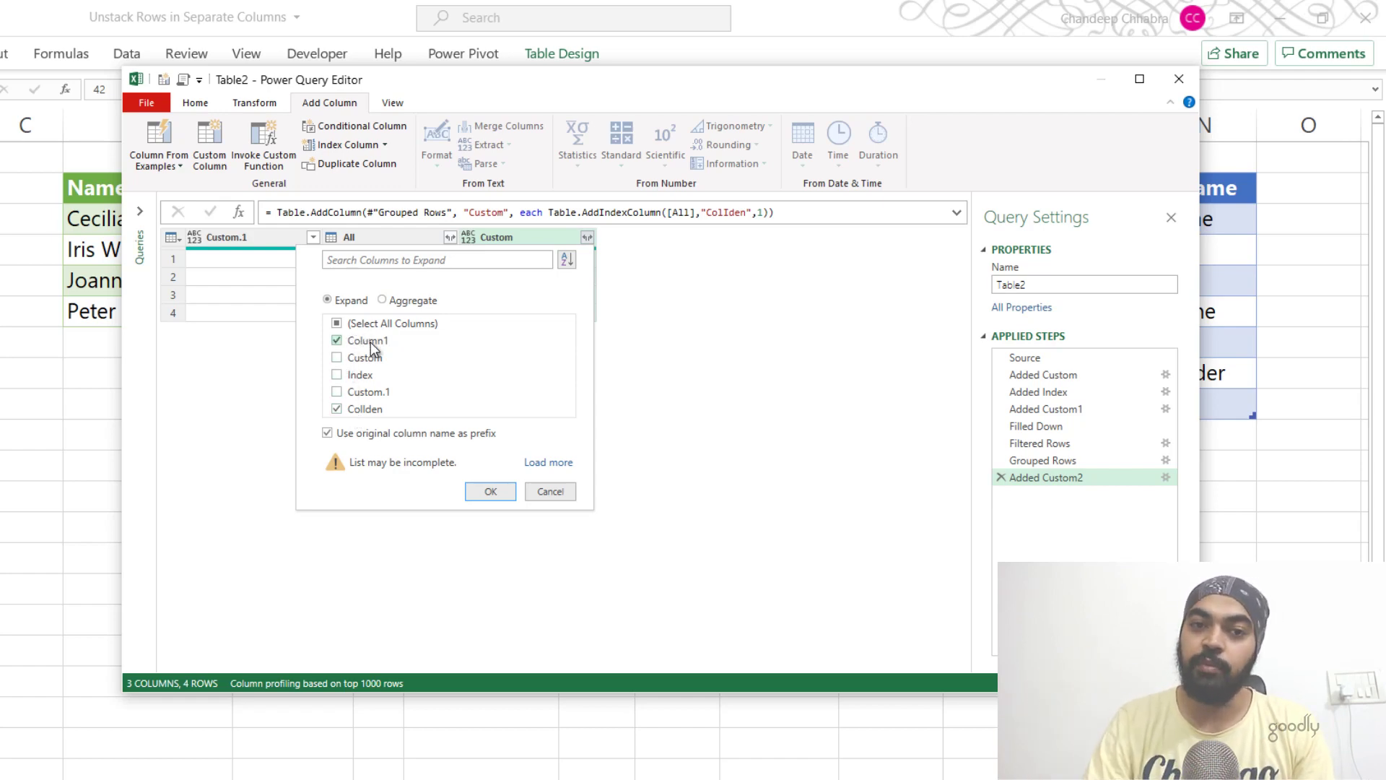
click(490, 494)
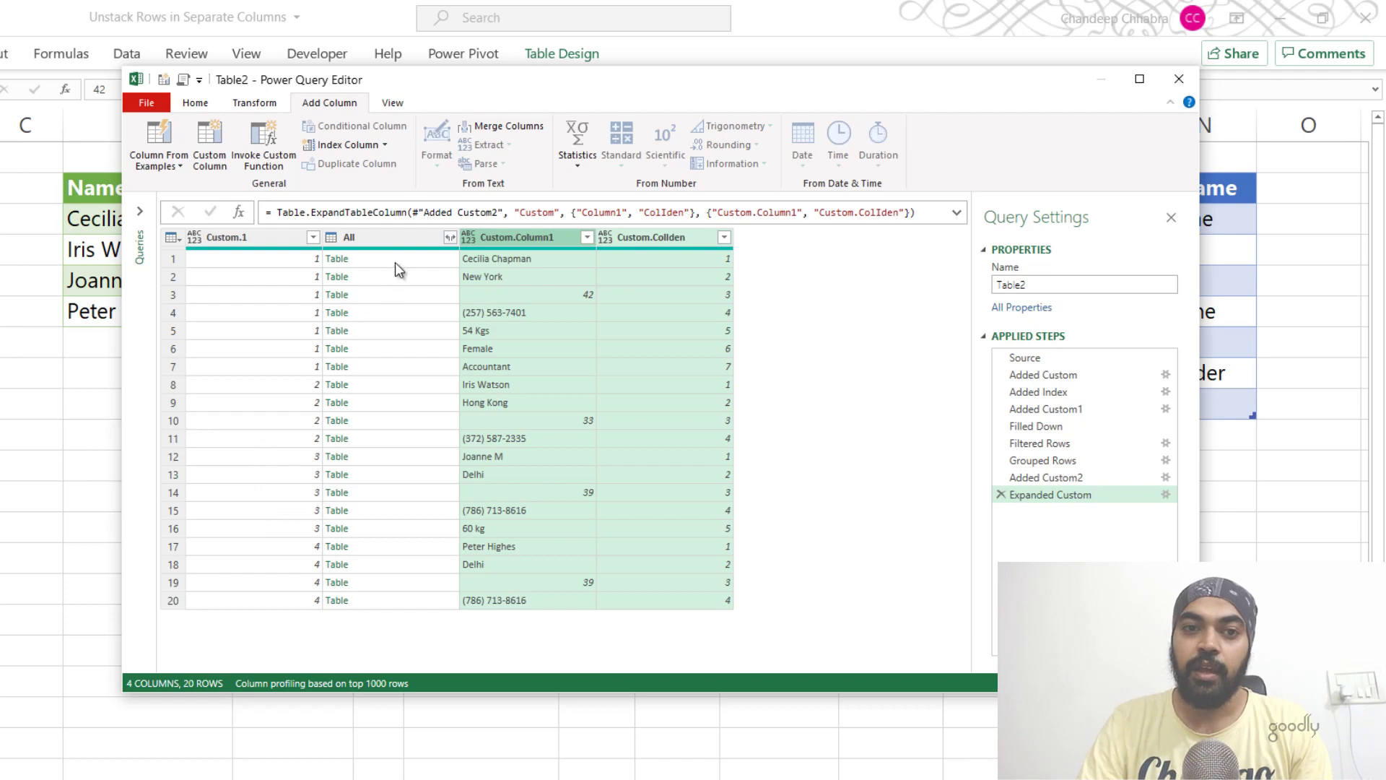
Remove the All column from the expanded table
click(408, 239)
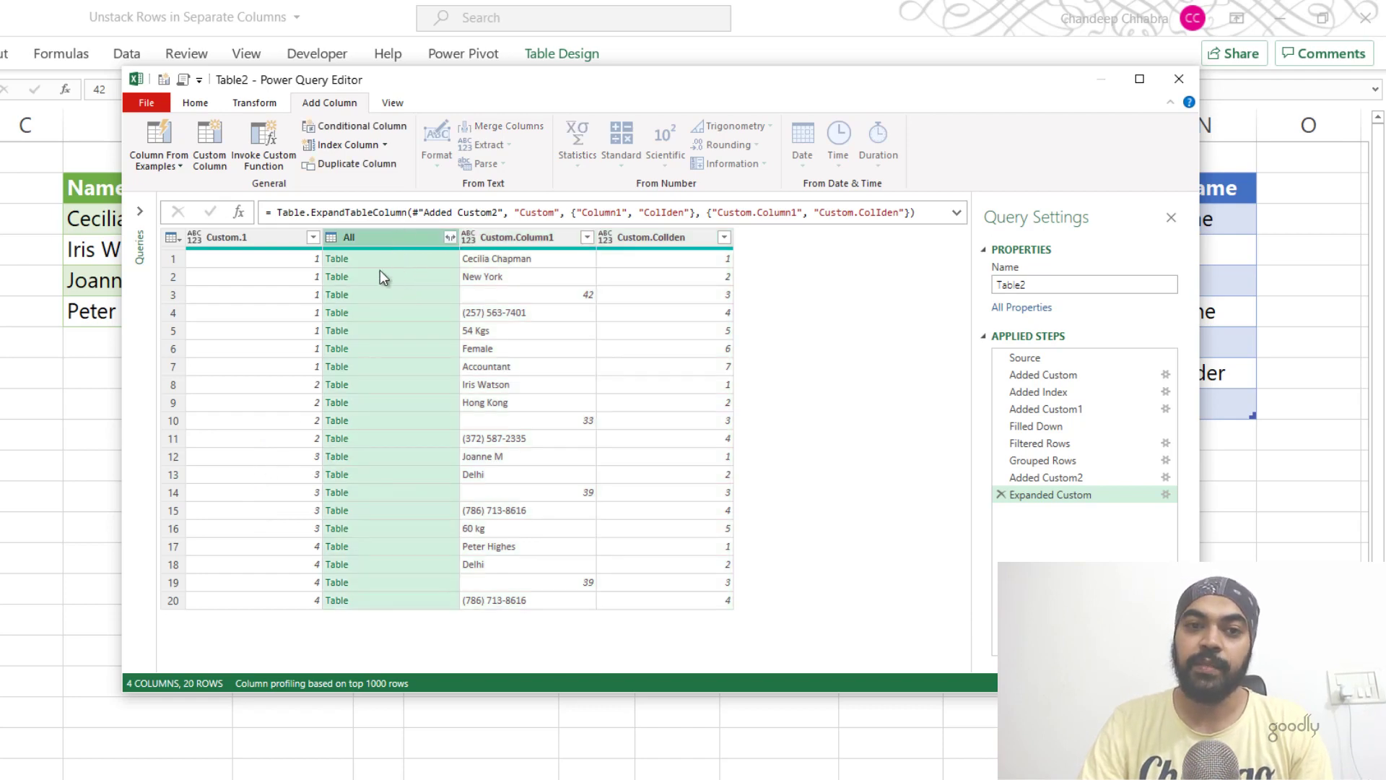
key(Delete)
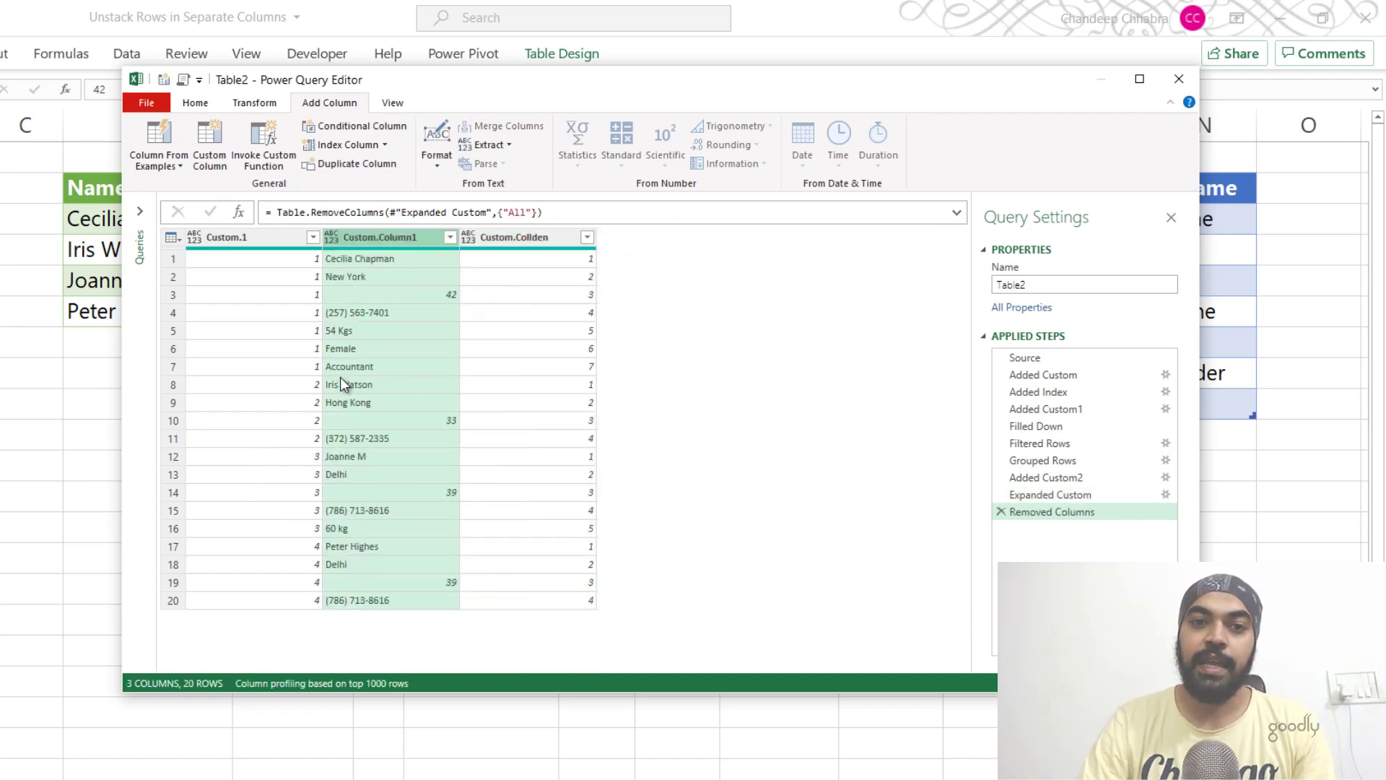
click(518, 239)
click(233, 241)
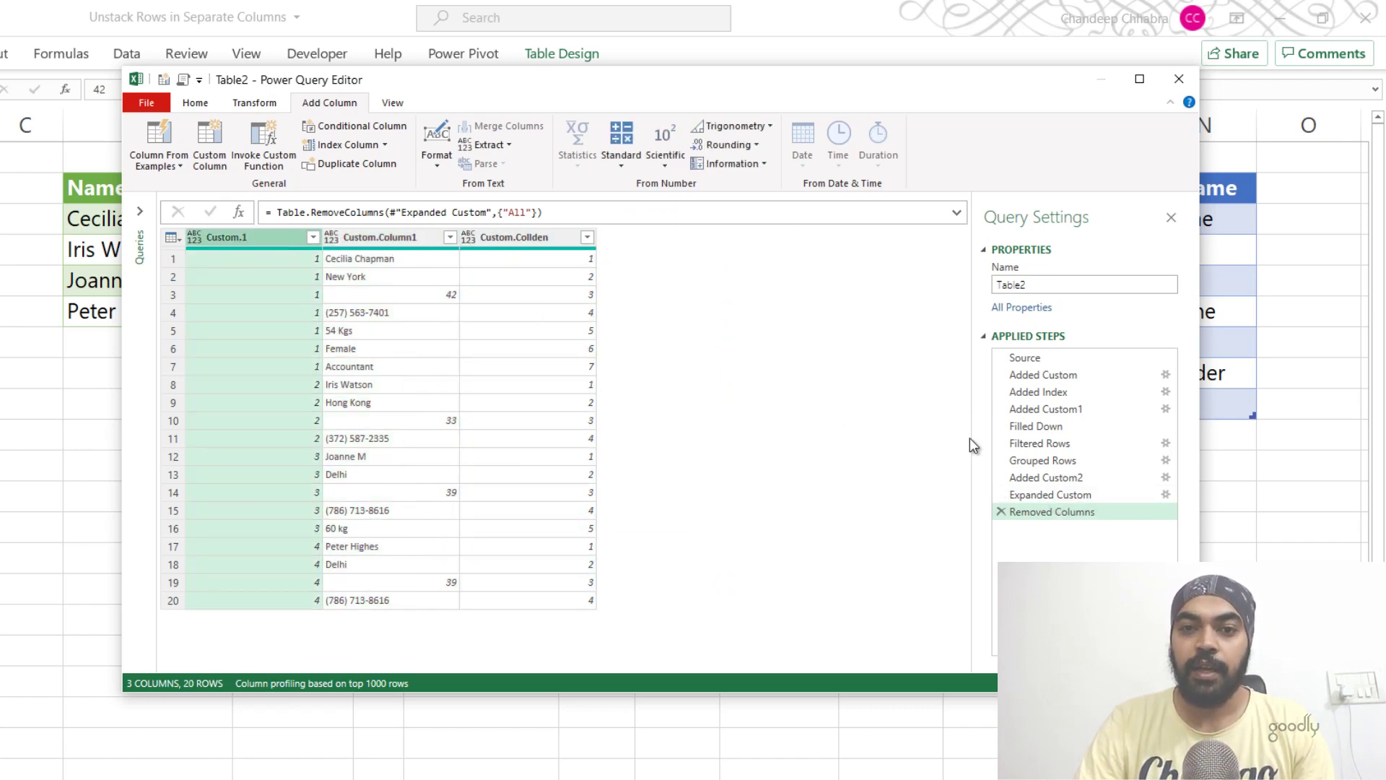
Edit the Expanded Custom step to clear its default column name prefix, and return to the Removed Columns step
click(1087, 495)
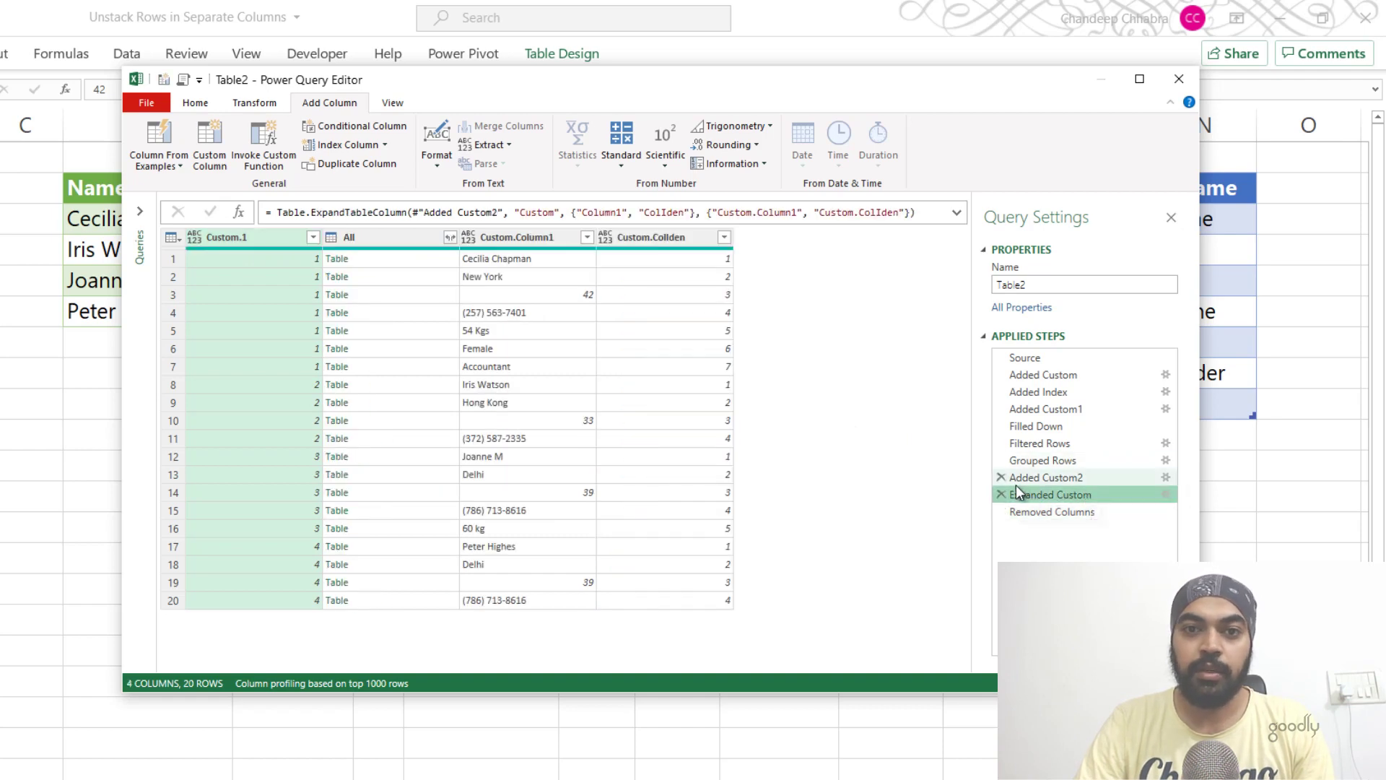
click(1063, 513)
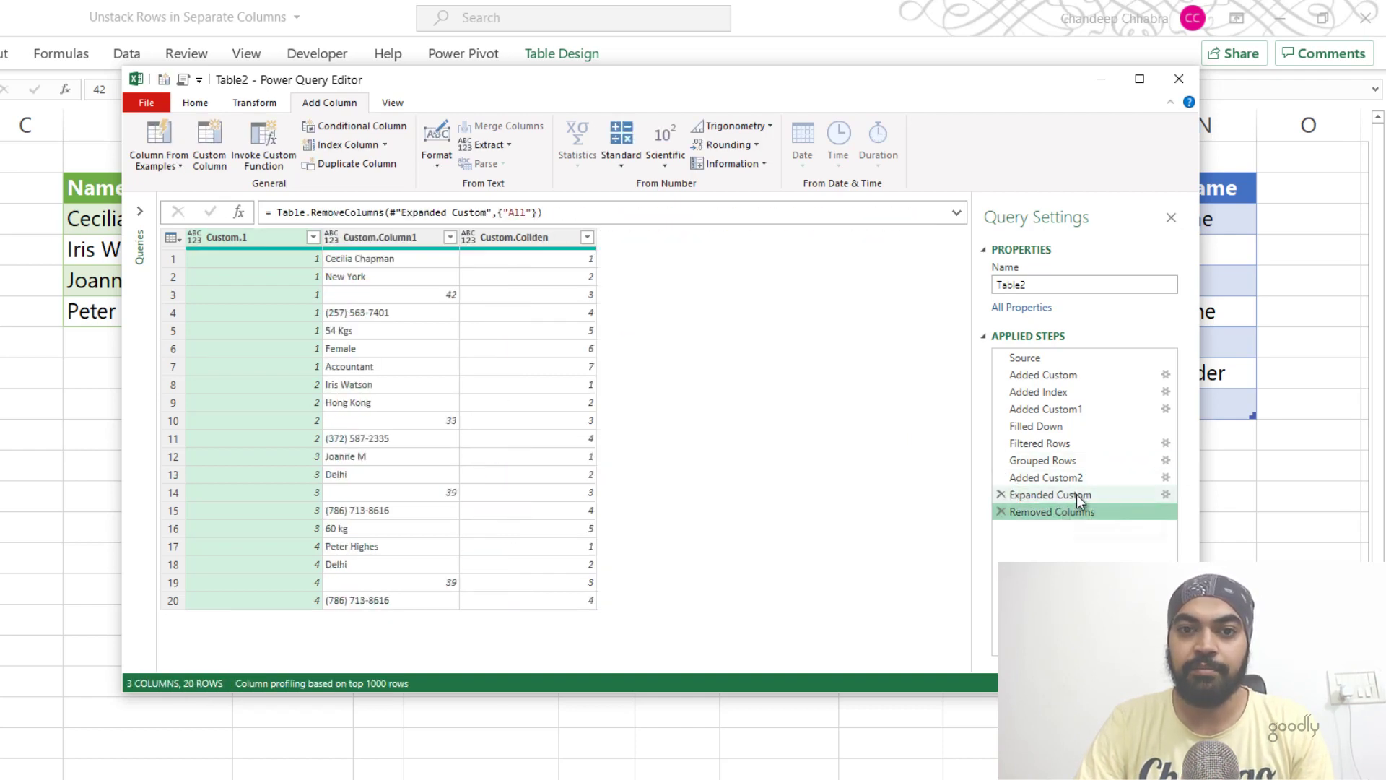
click(1076, 495)
click(1076, 478)
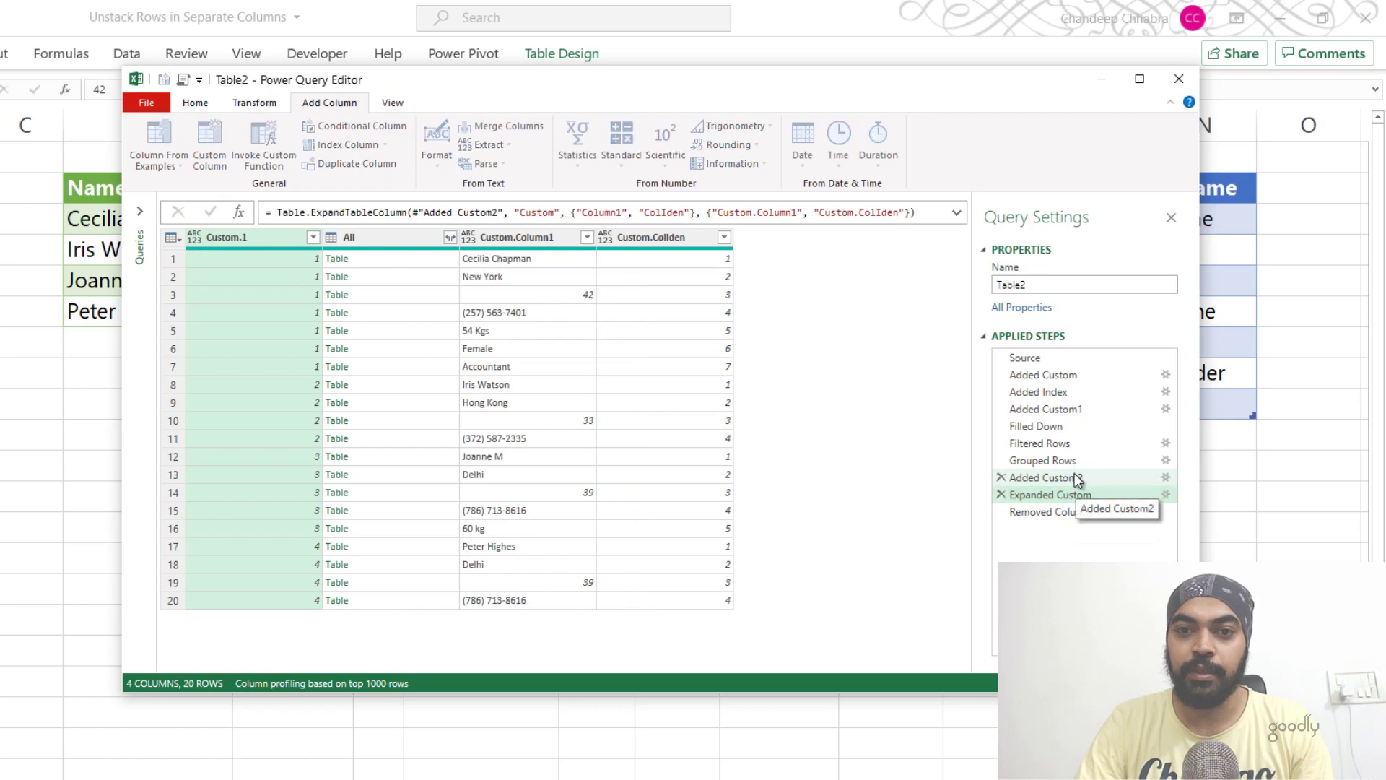
click(1076, 494)
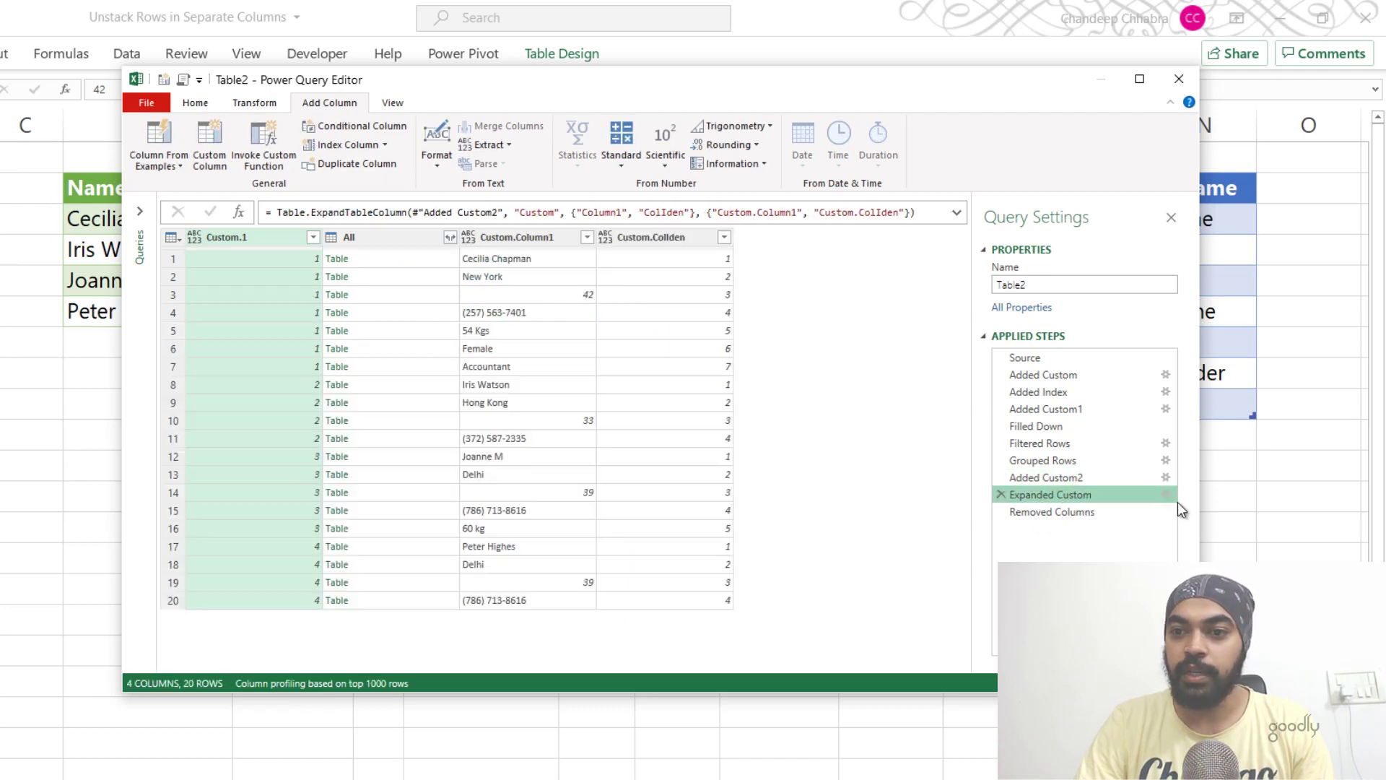
click(1166, 494)
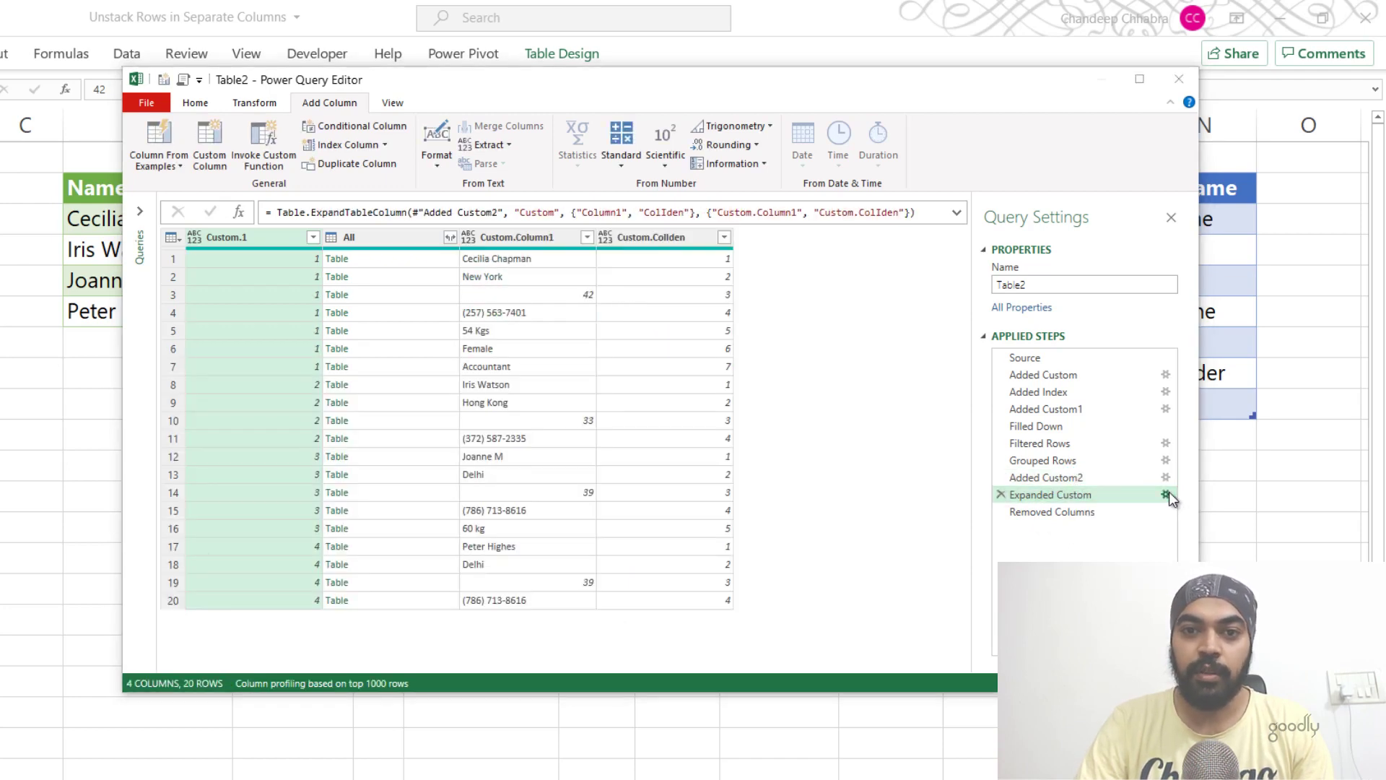
double_click(508, 652)
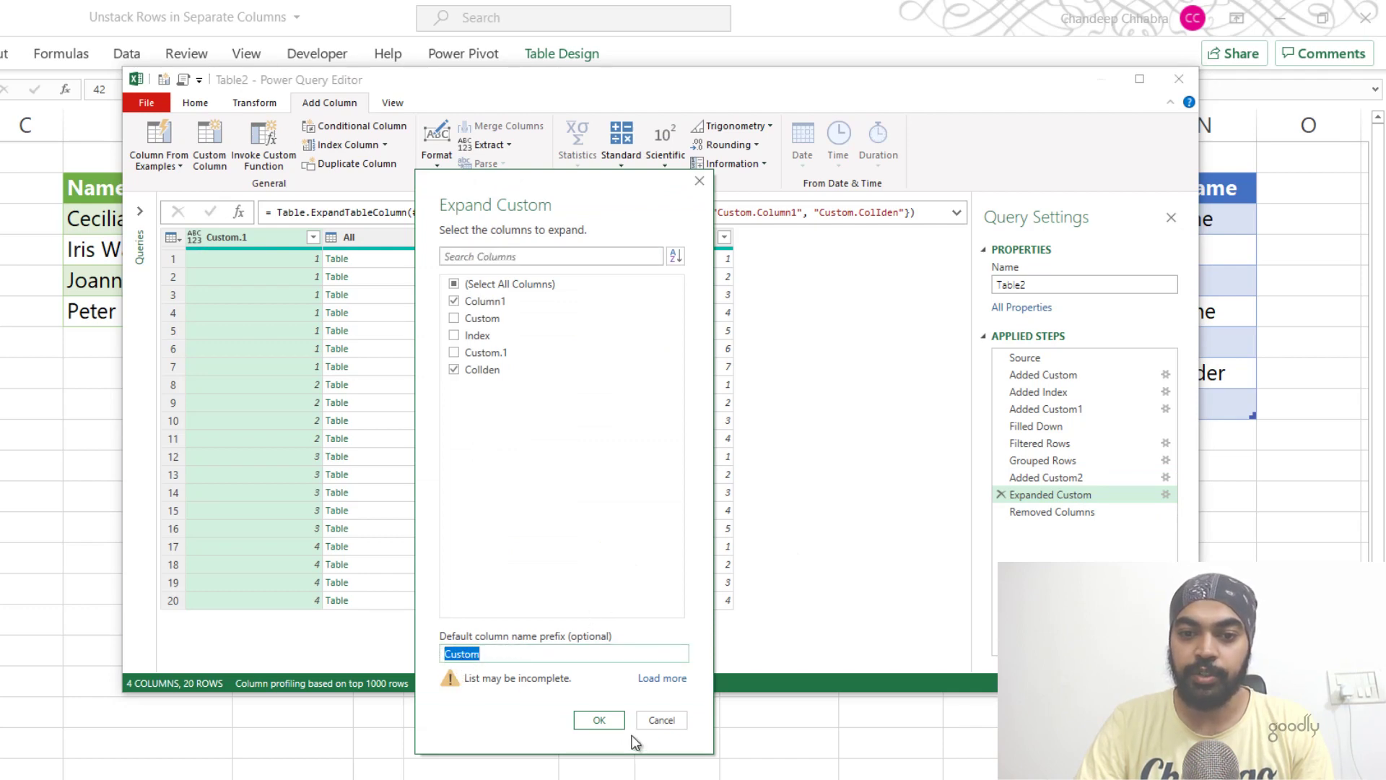
key(BackSpace)
click(607, 722)
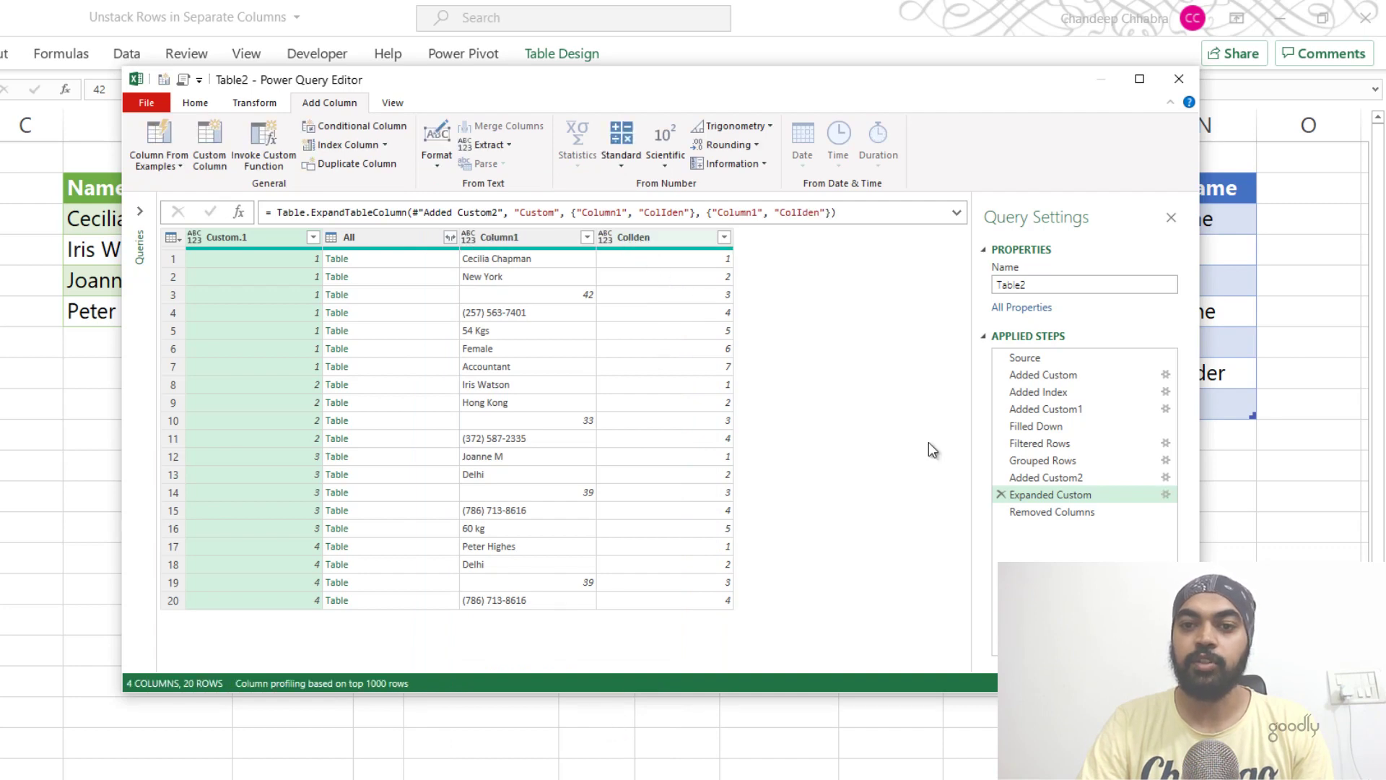
click(1072, 512)
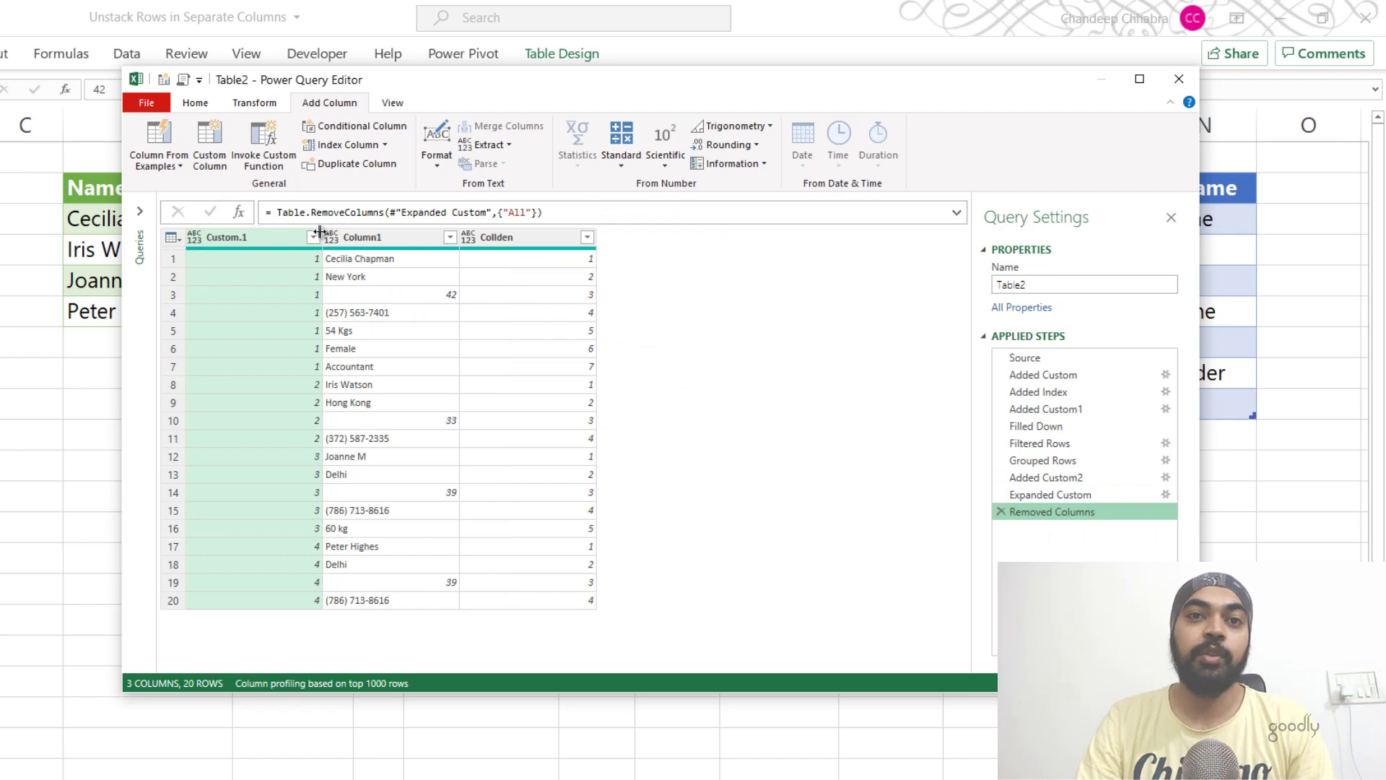
Pivot the ColIden column using Column1 as the values column, with the aggregate function set to Don't Aggregate
click(513, 236)
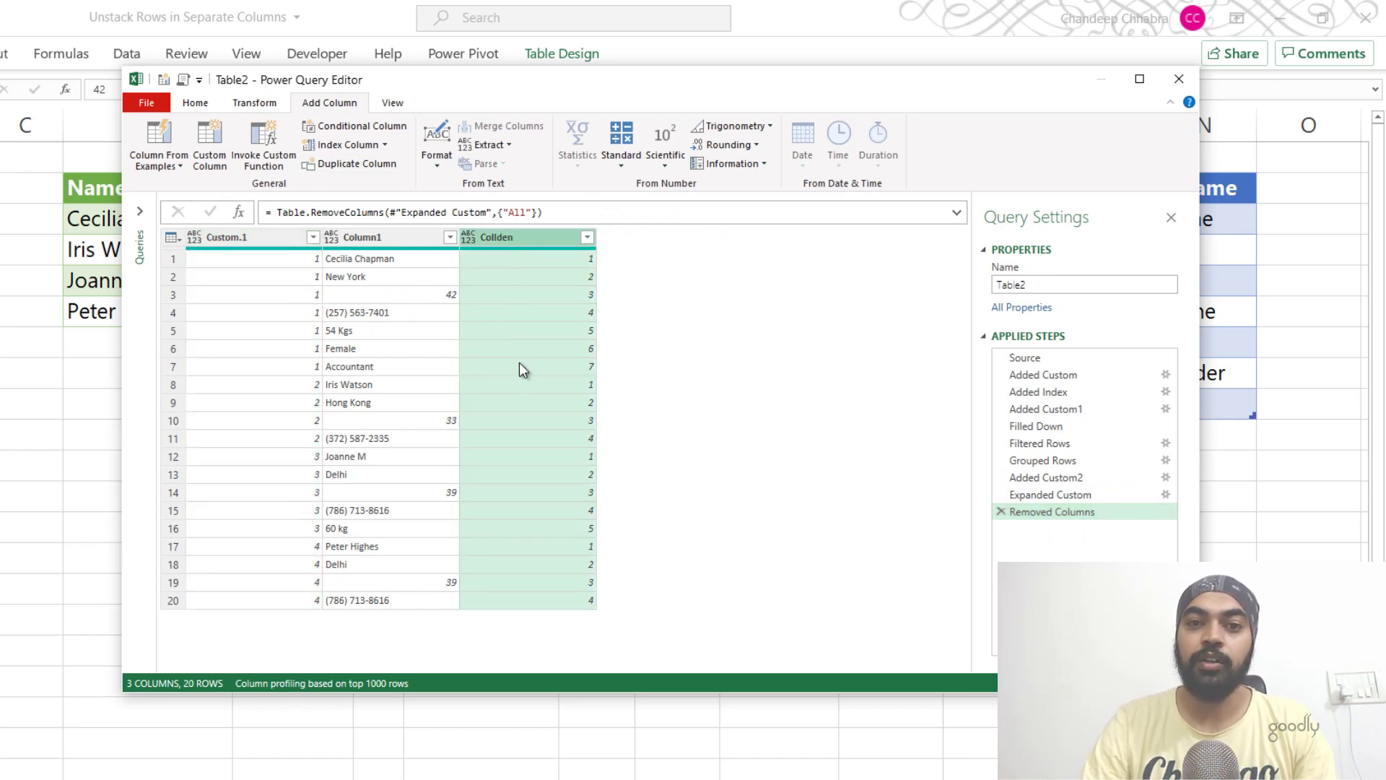
click(247, 99)
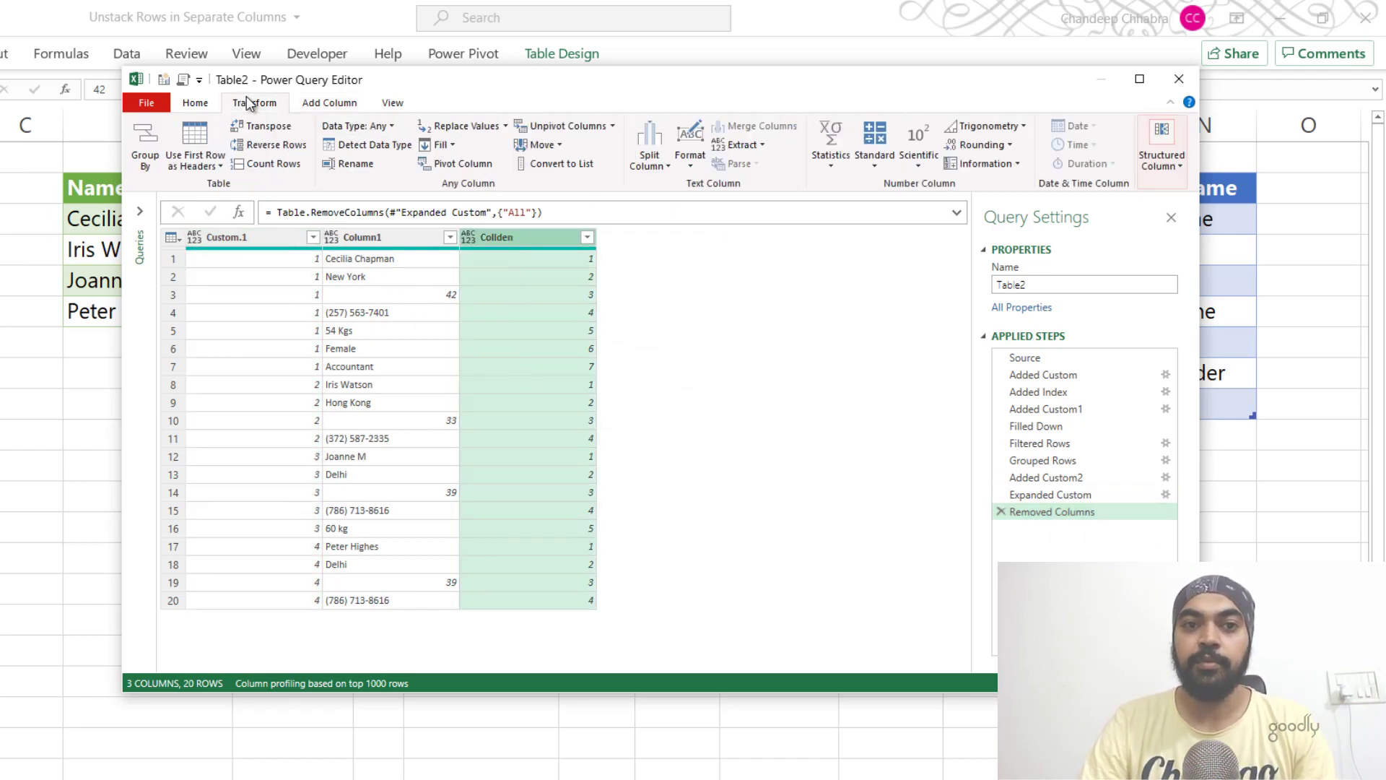
click(457, 165)
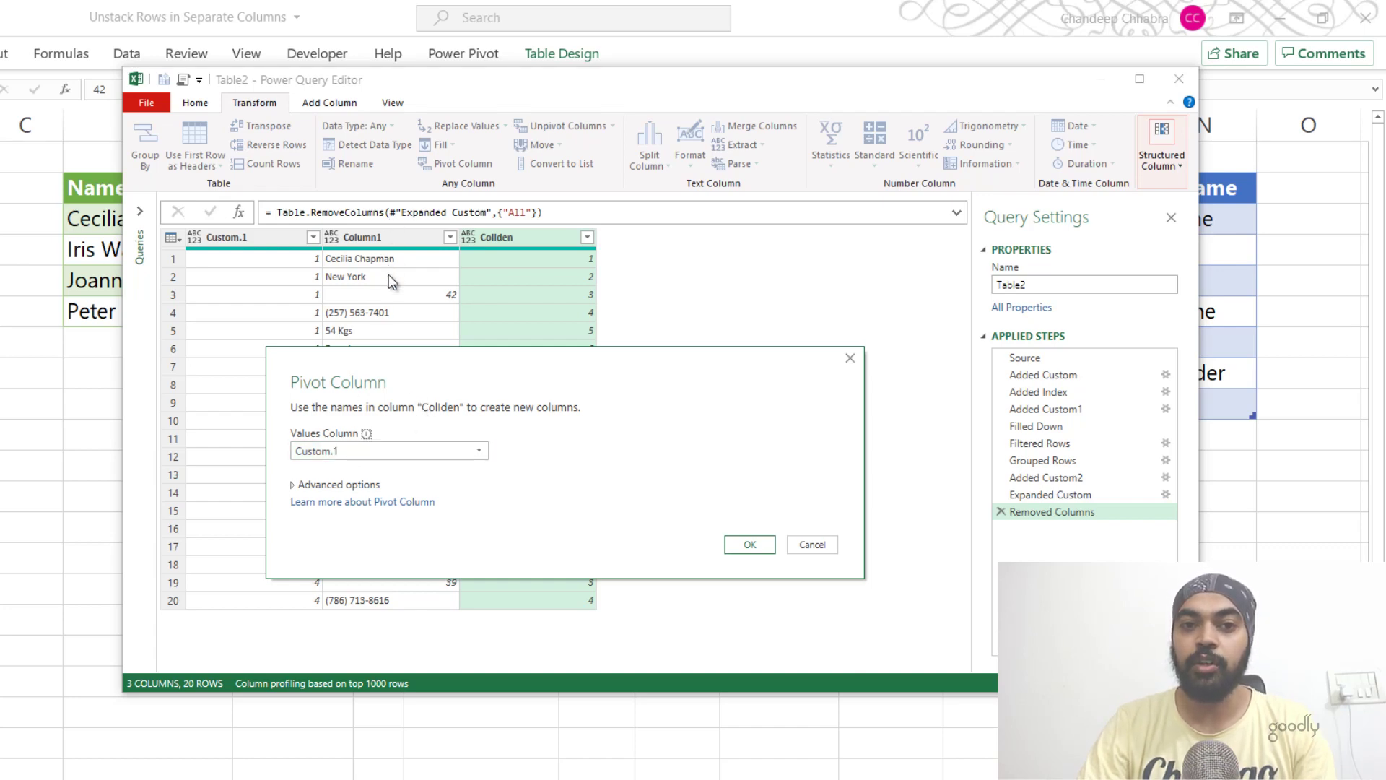
click(362, 450)
click(358, 487)
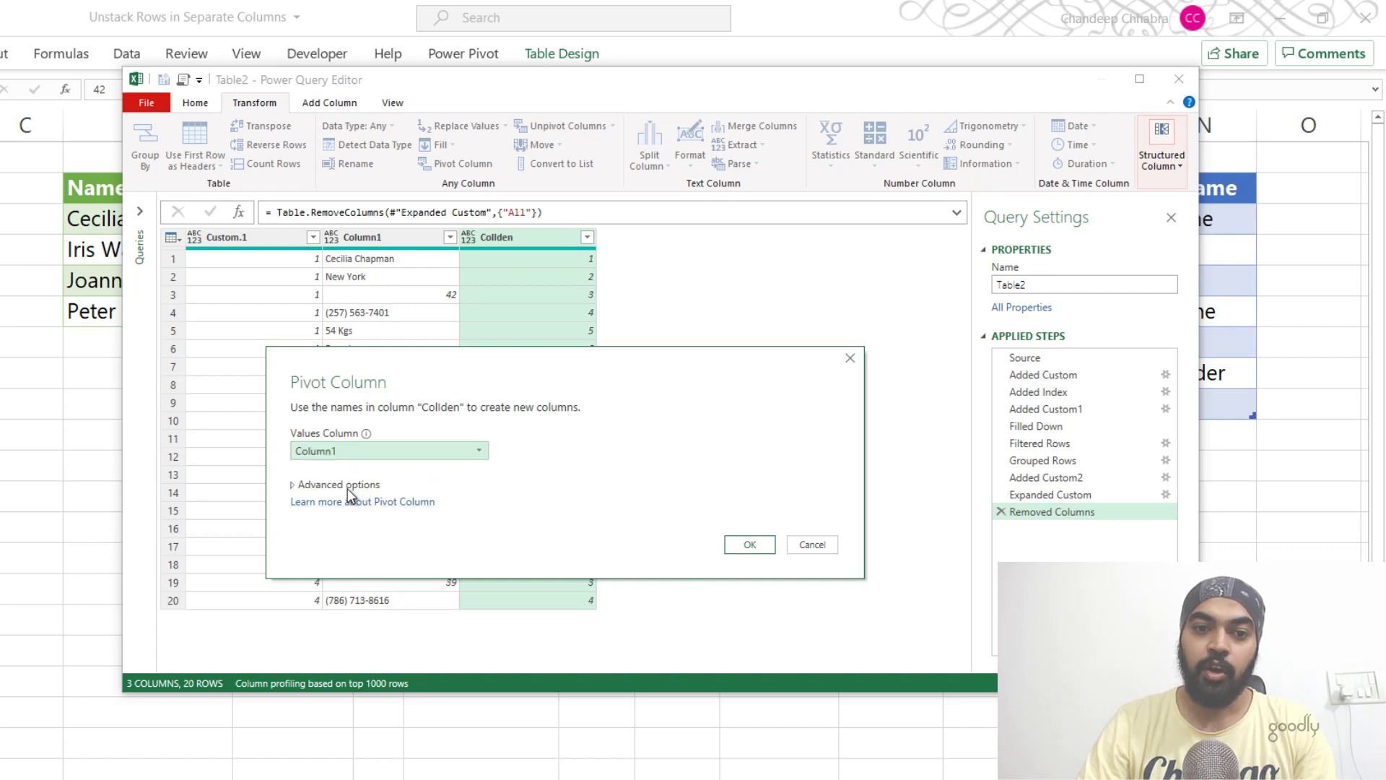
click(347, 487)
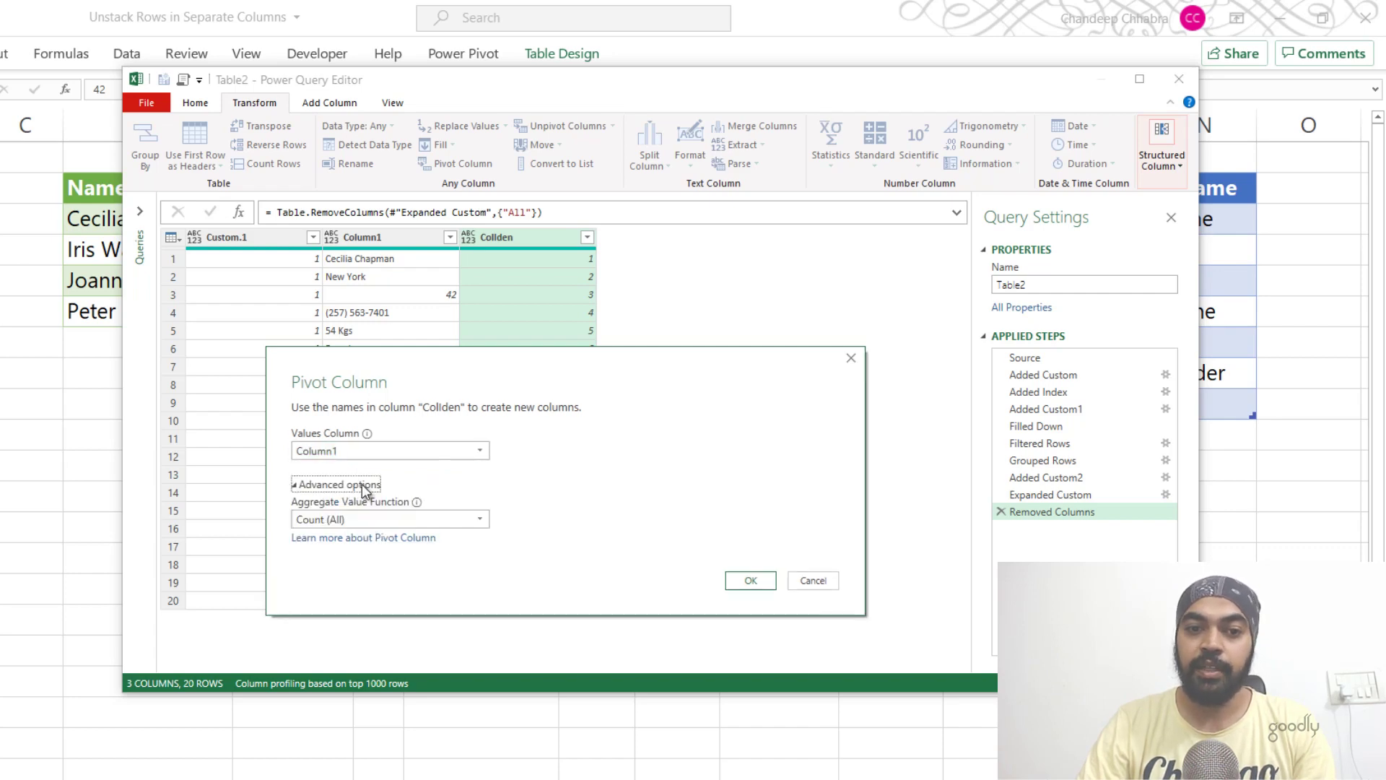
click(353, 525)
click(354, 571)
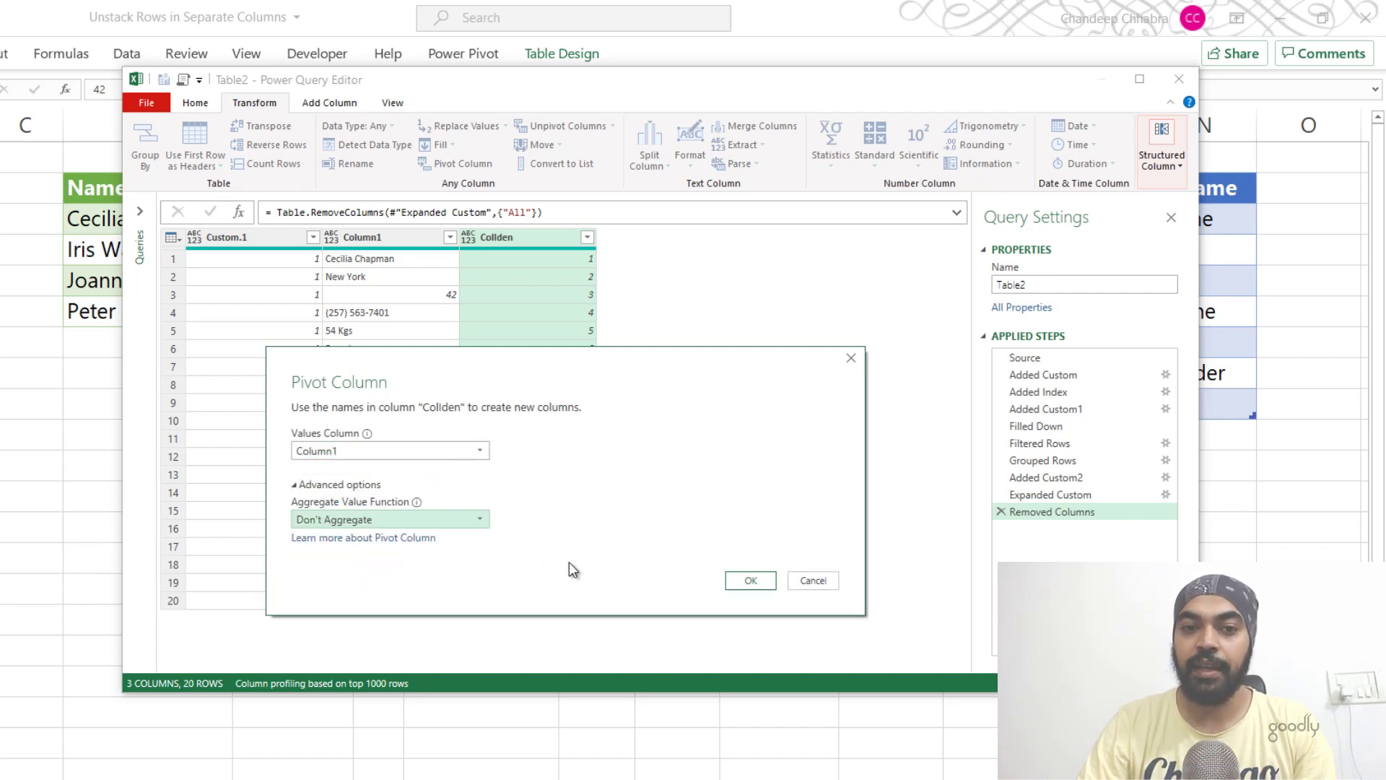
click(755, 580)
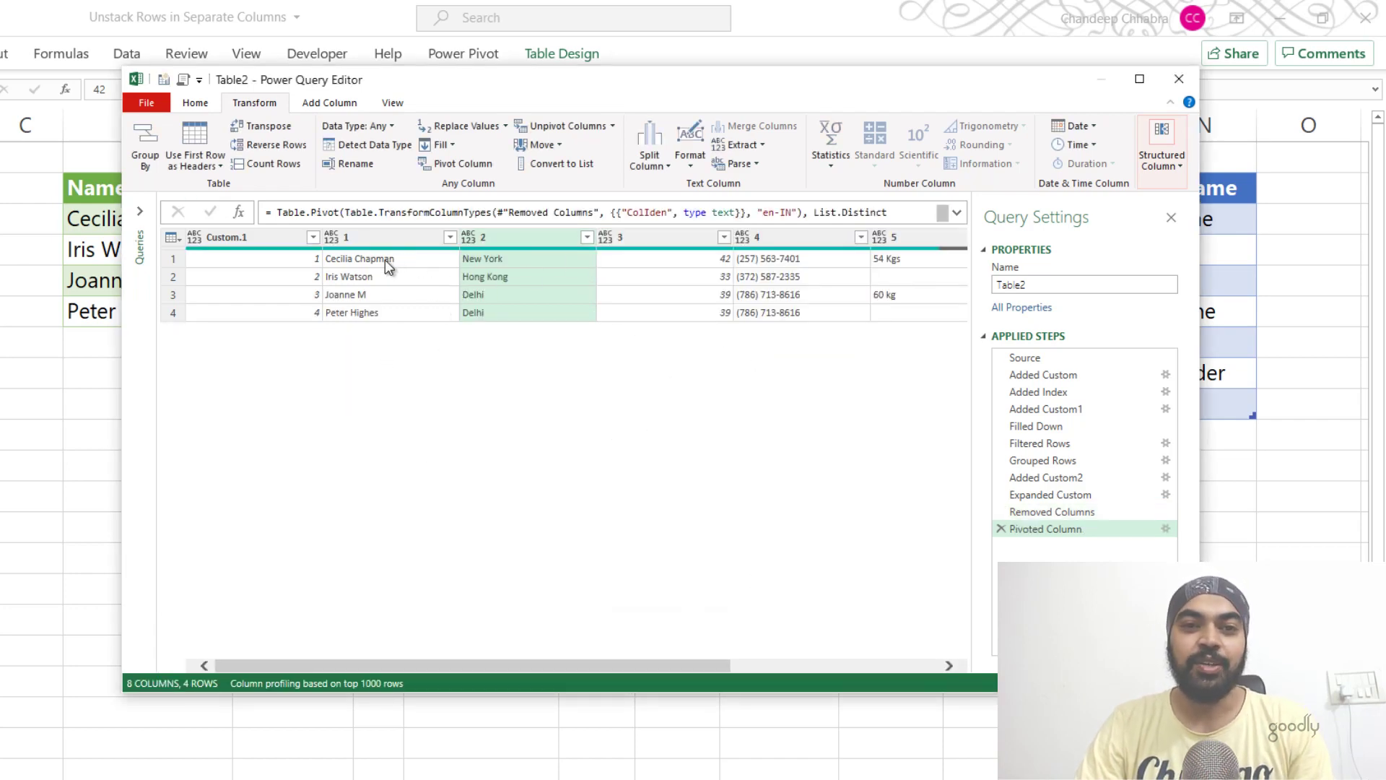
Look across the pivoted columns and remove the Custom.1 column
drag(471, 665, 738, 662)
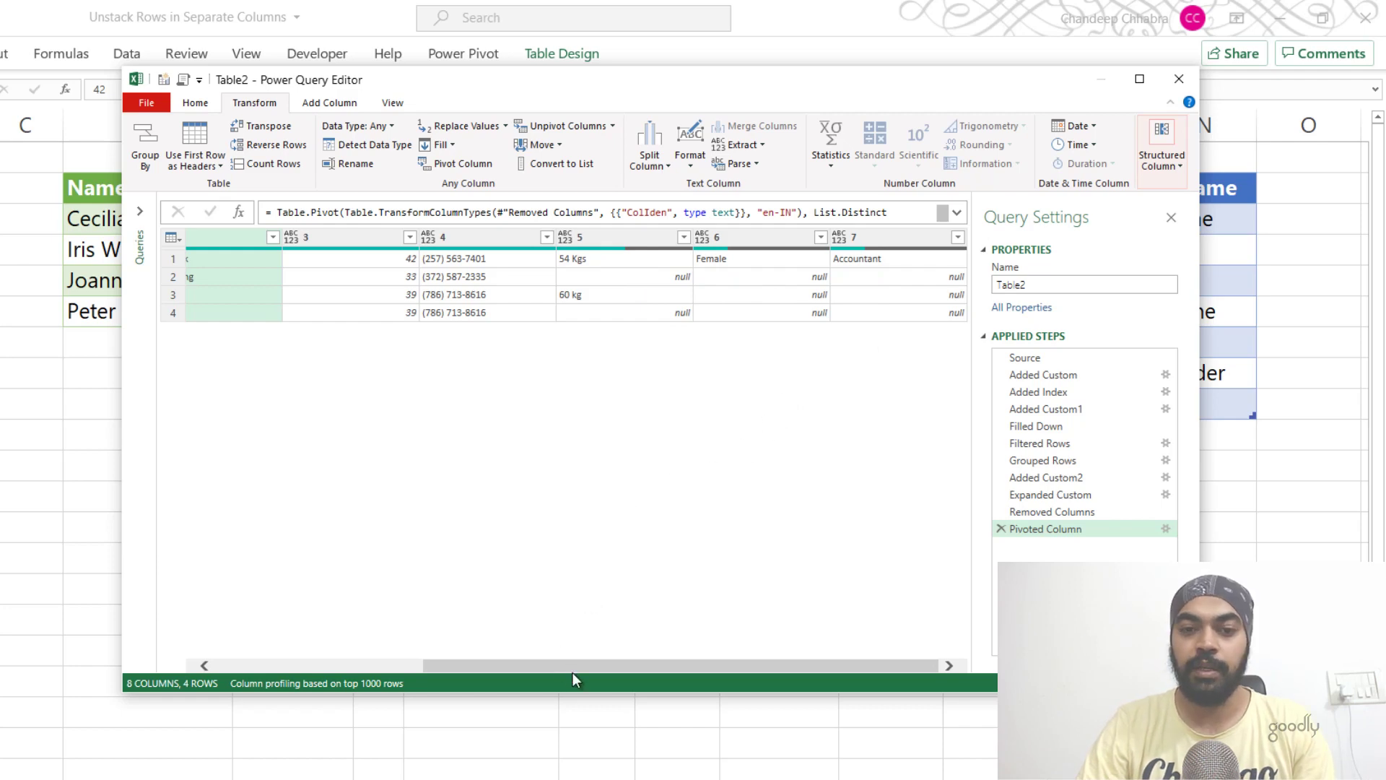
drag(596, 665, 389, 639)
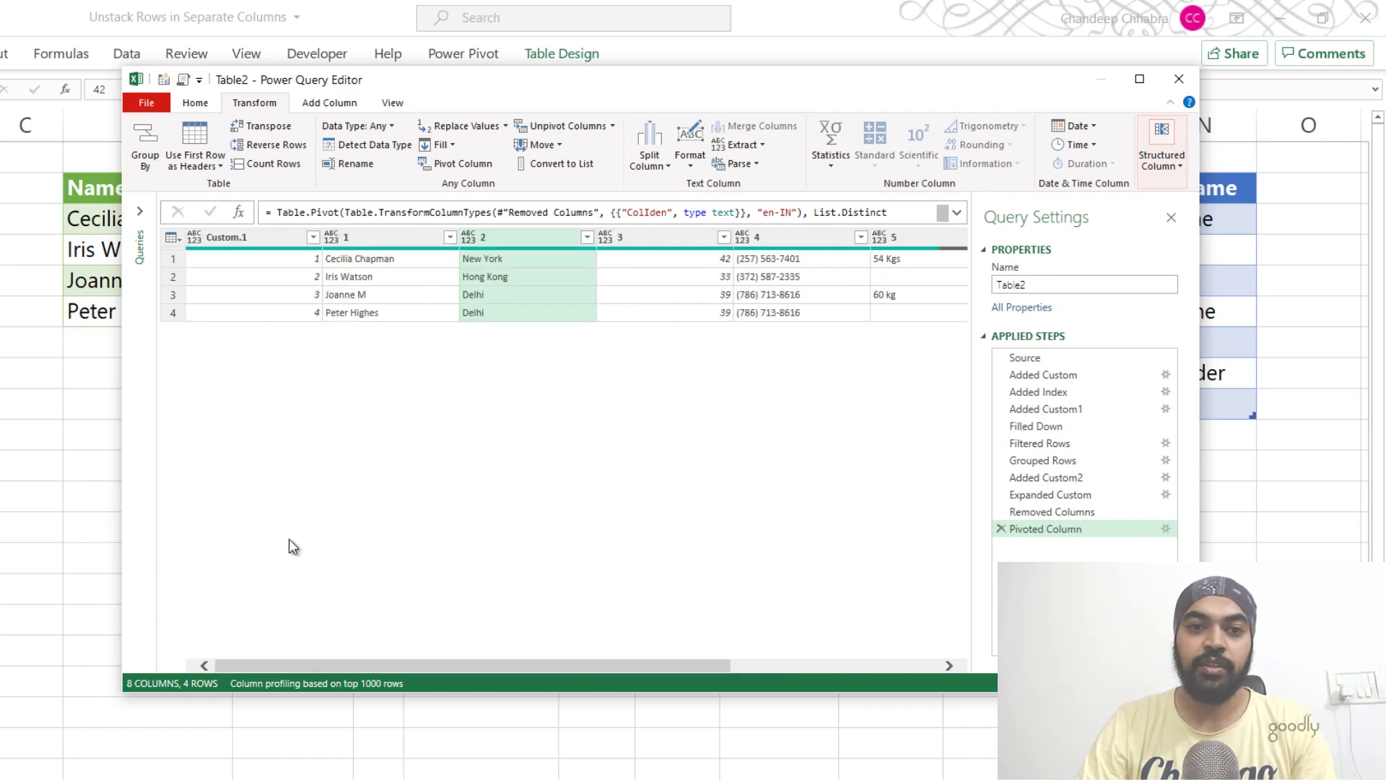
click(260, 240)
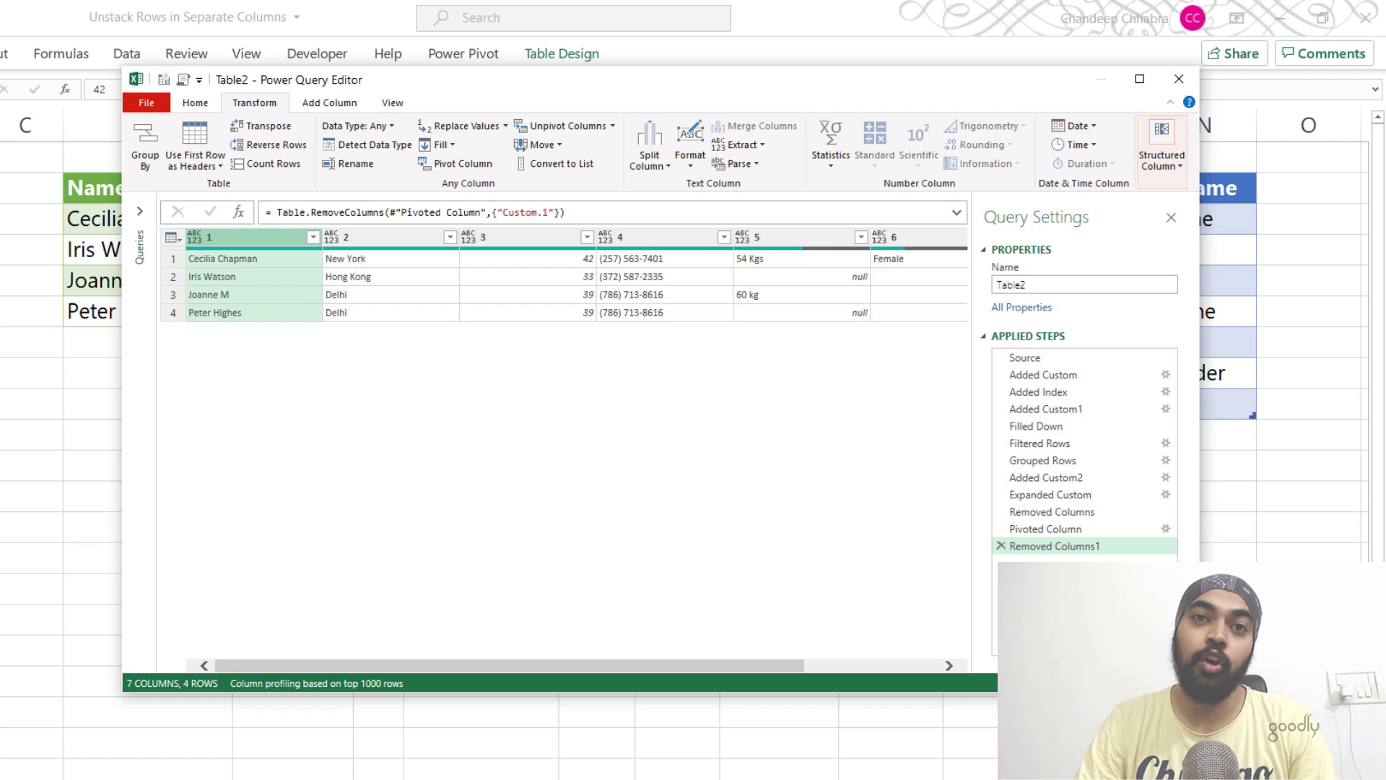
Compare the Source step of the Renames query with the Column and Rename table on the worksheet
drag(394, 79, 60, 208)
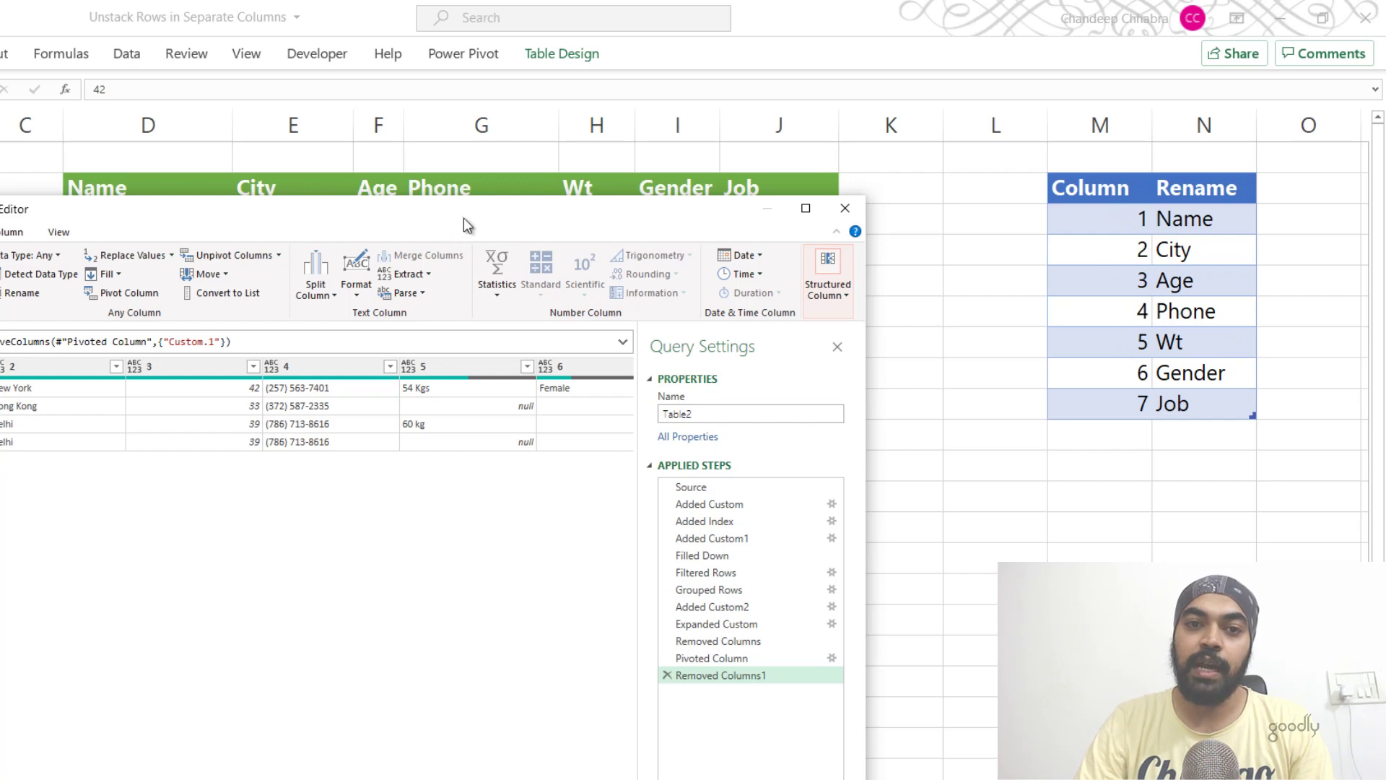
drag(464, 217, 773, 142)
click(140, 268)
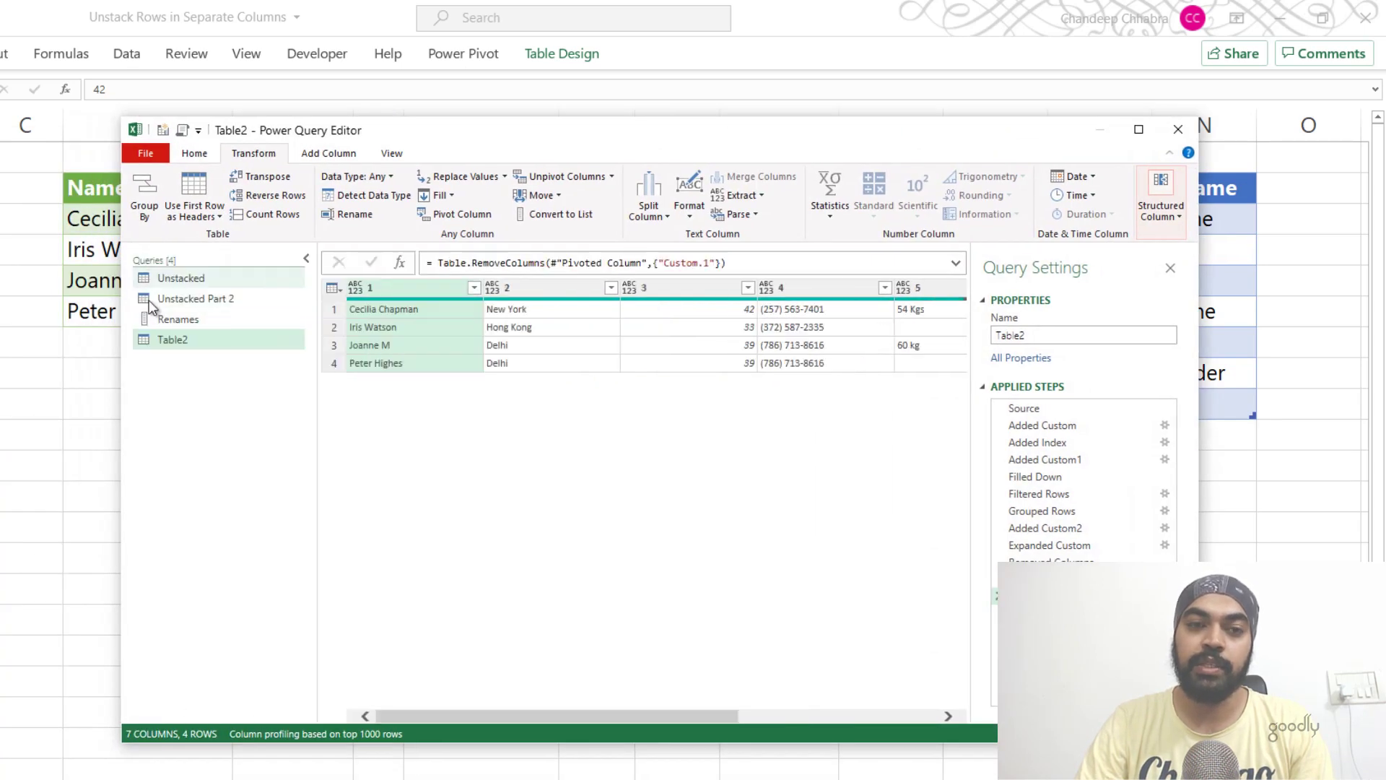
click(166, 324)
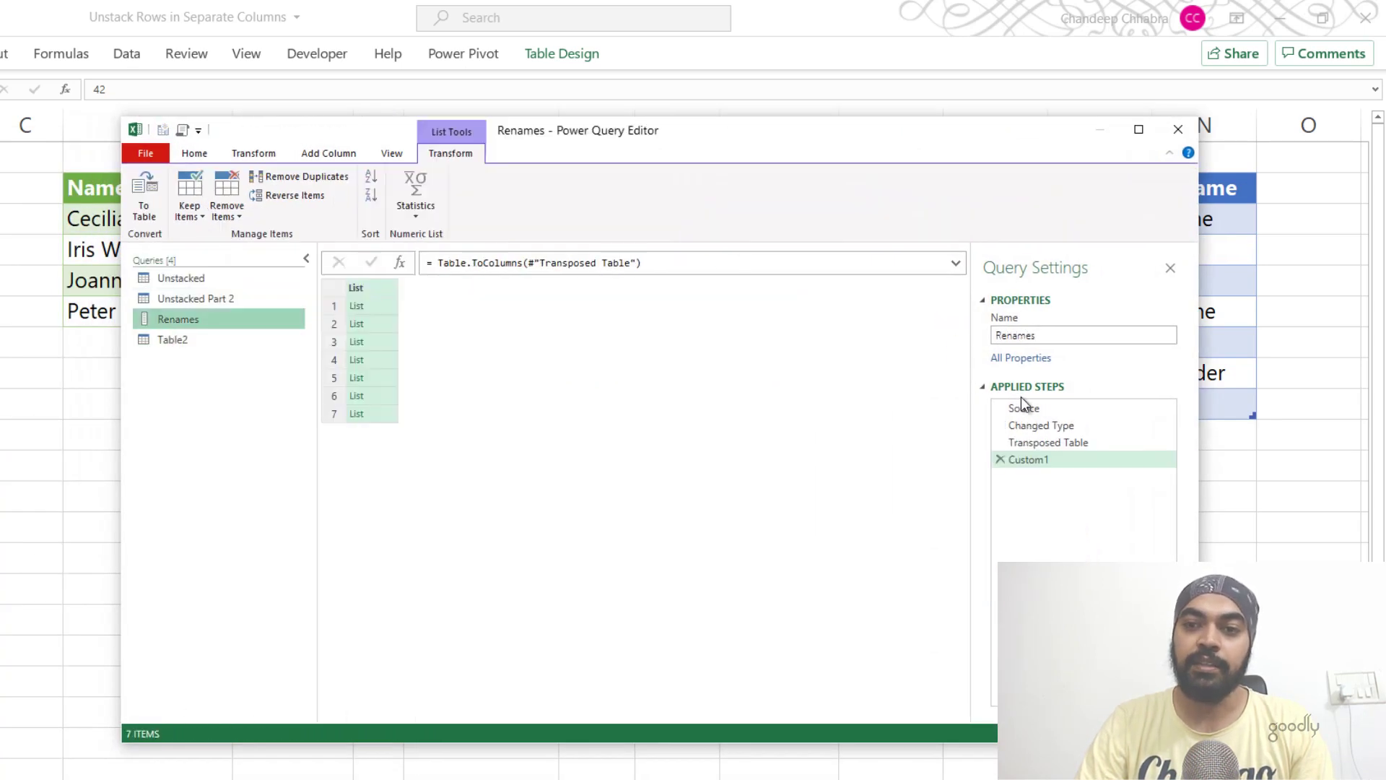
click(1026, 408)
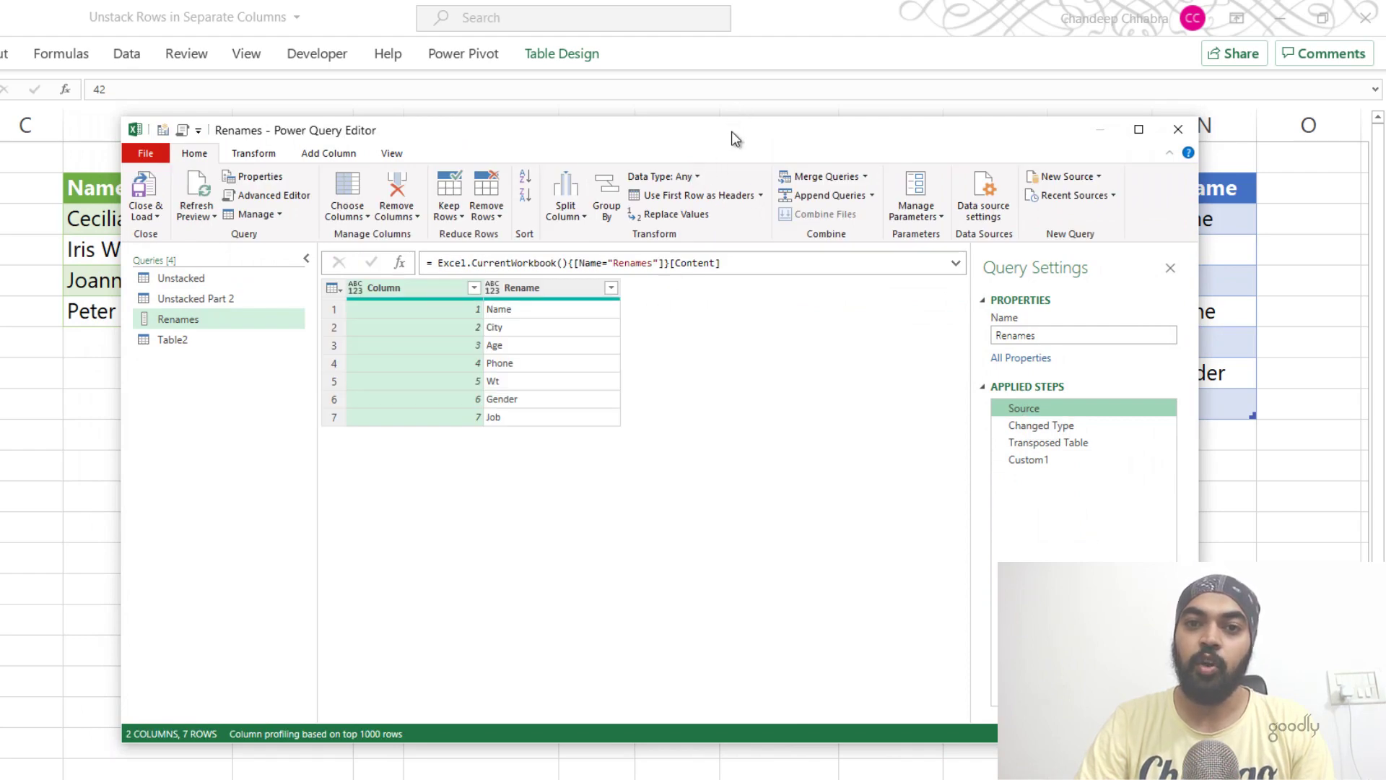
drag(730, 132, 690, 347)
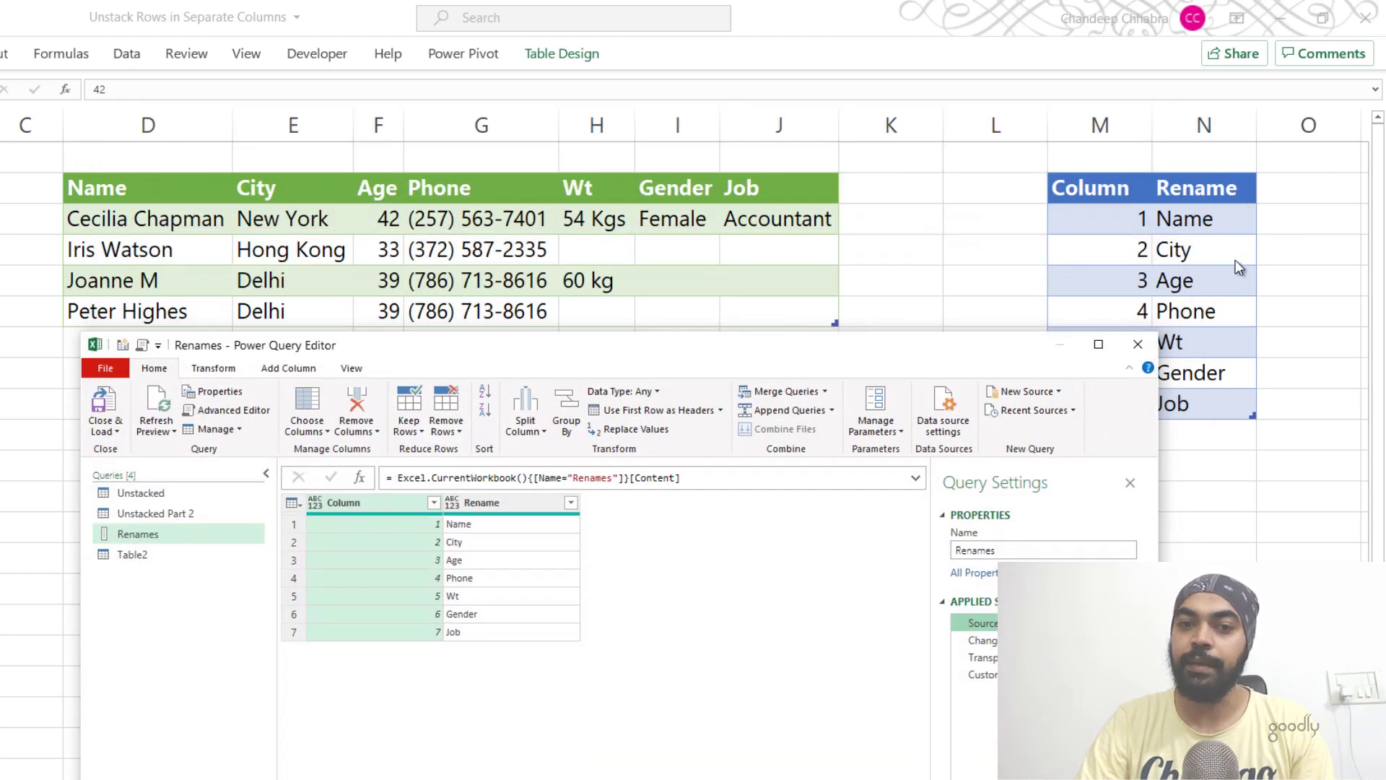
In the Table2 query, rename column 1 to Name and column 2 to City
click(128, 556)
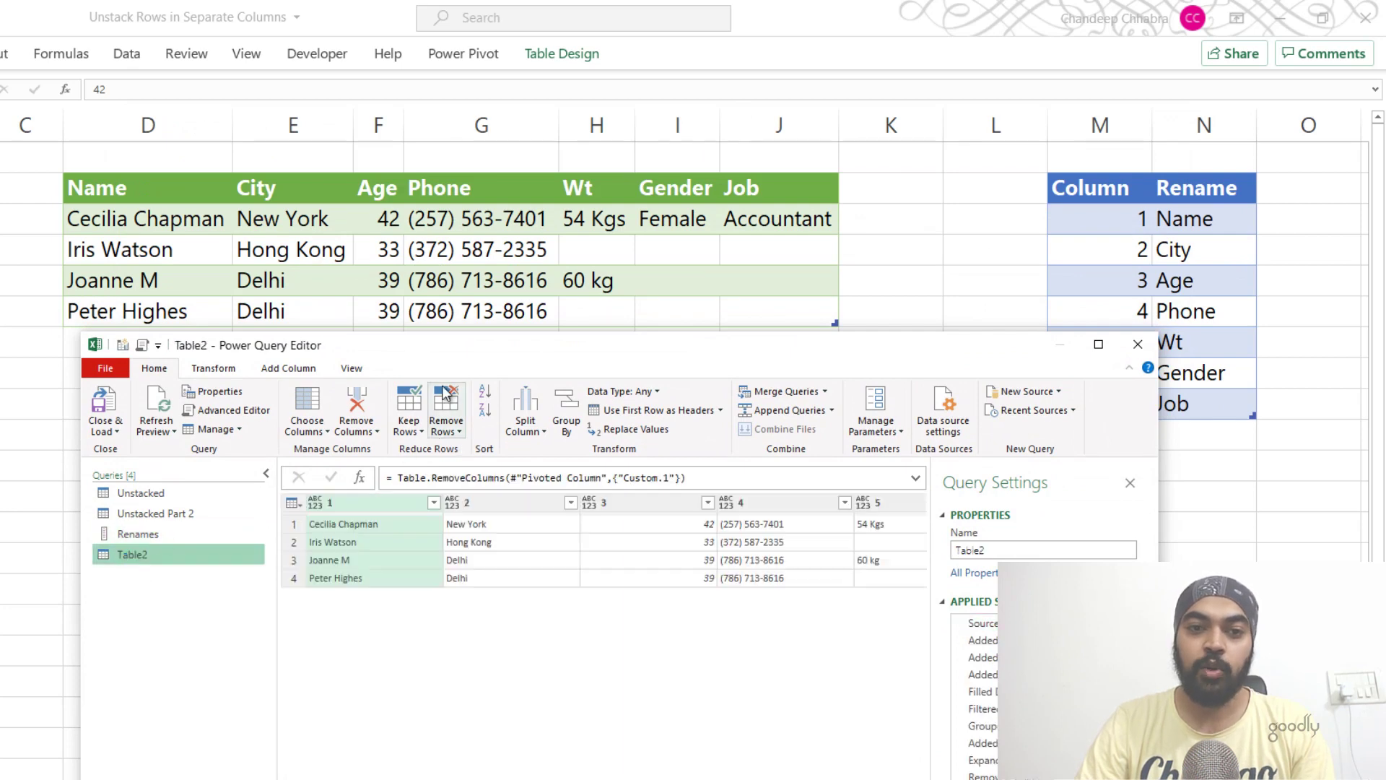
drag(442, 334, 454, 113)
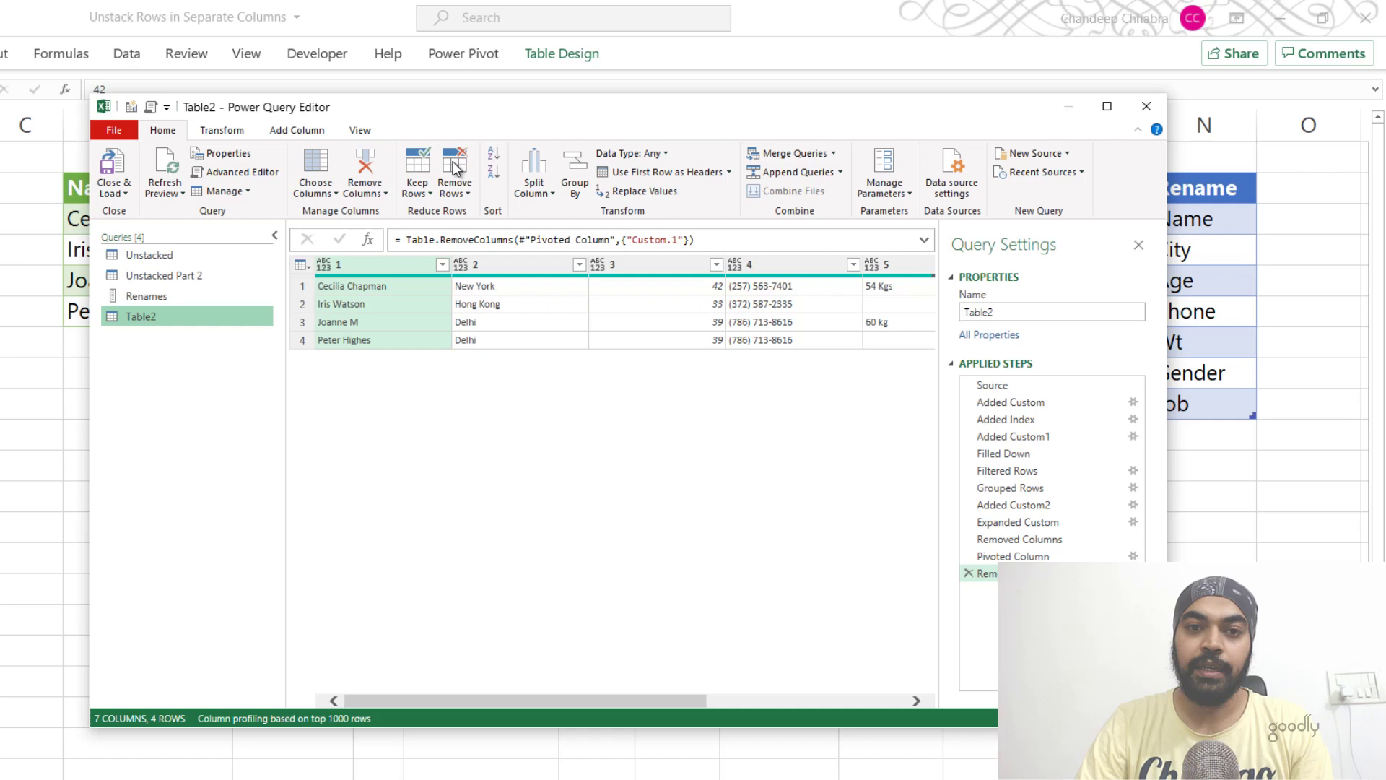
double_click(381, 264)
text(Name)
key(Return)
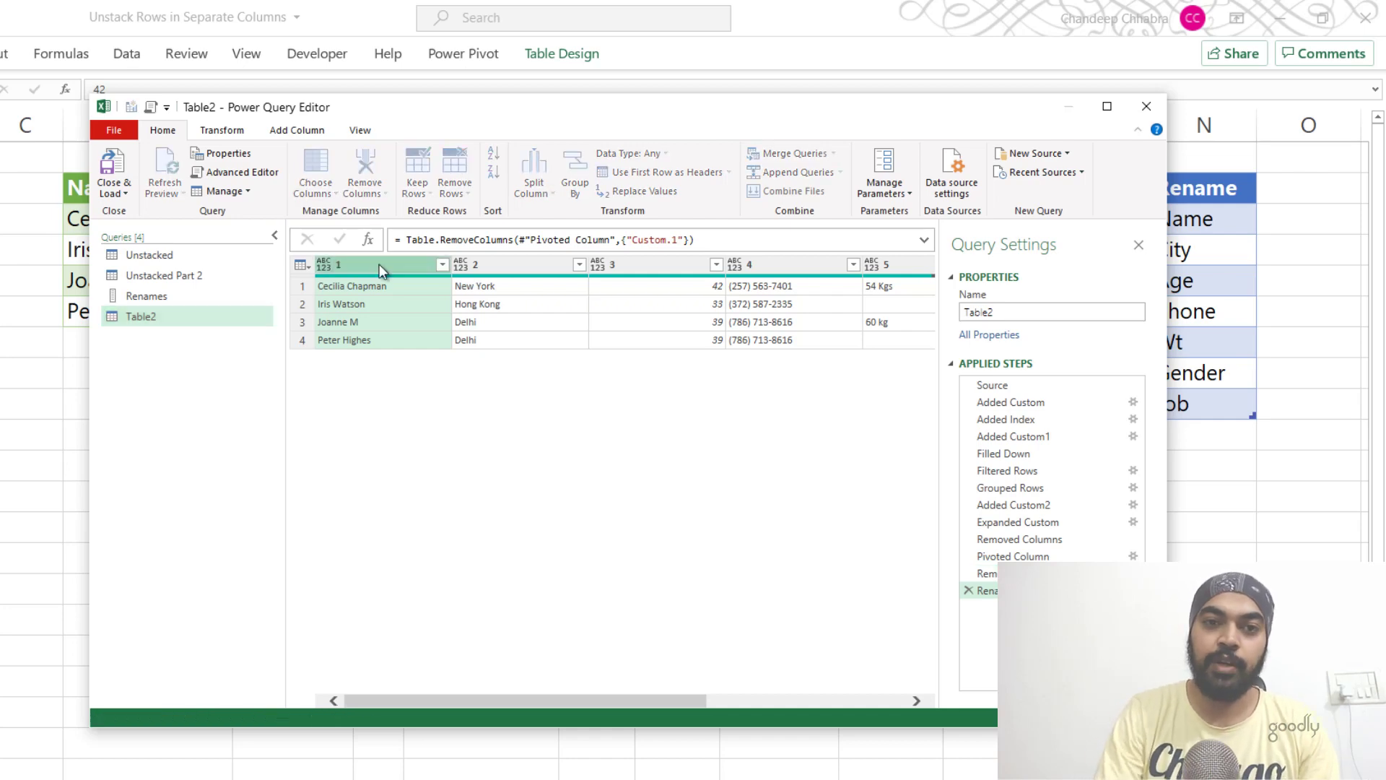
double_click(496, 264)
text(Cit)
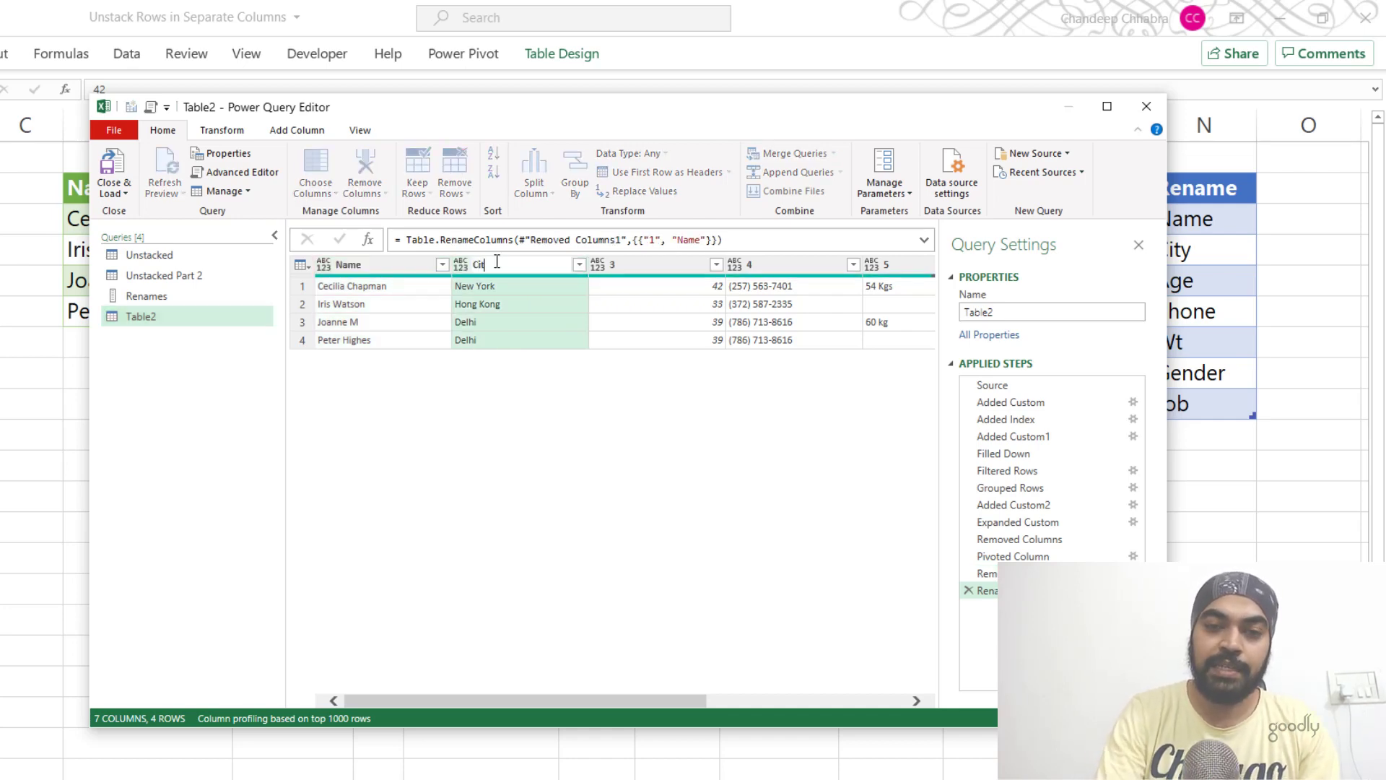
text(y)
key(Return)
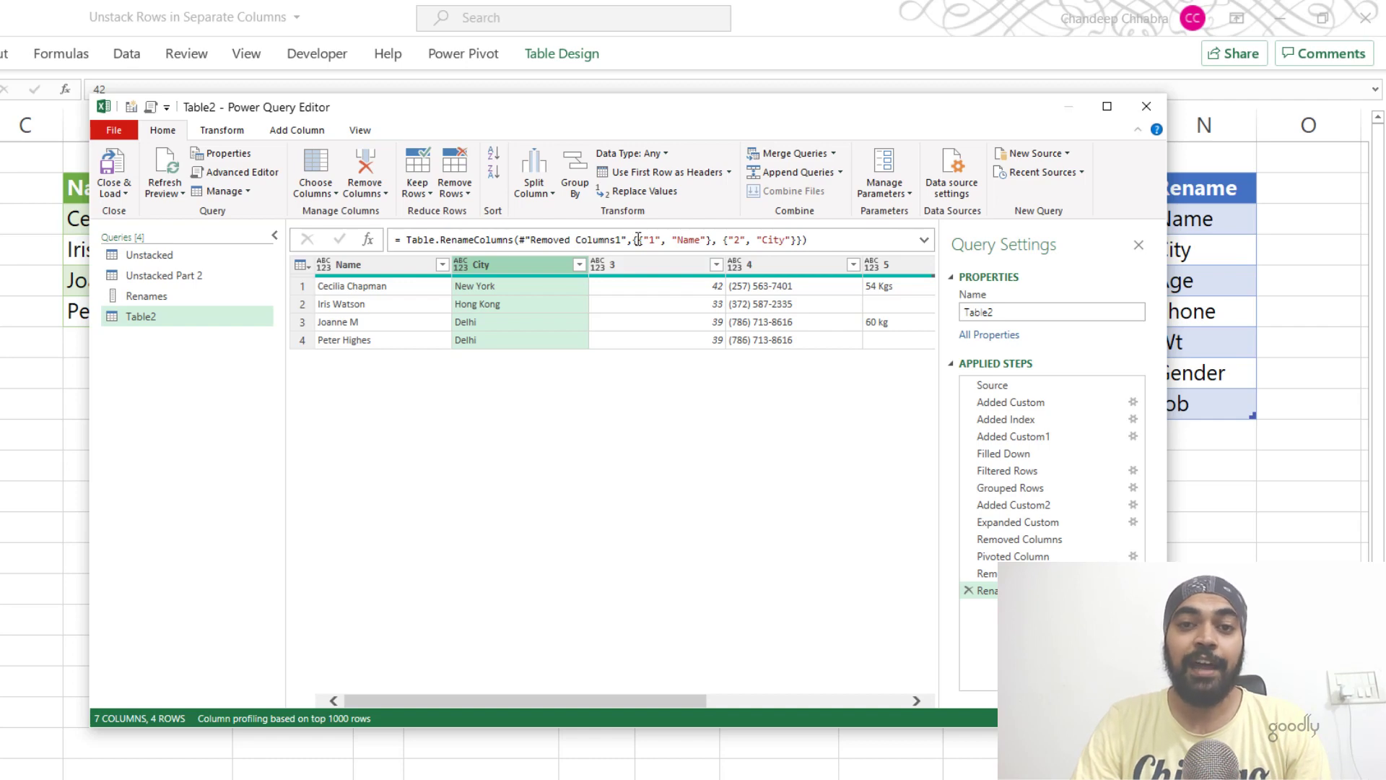
Examine the rename formula's list of pairs and each applied step of the Renames query, including the first nested list
click(639, 239)
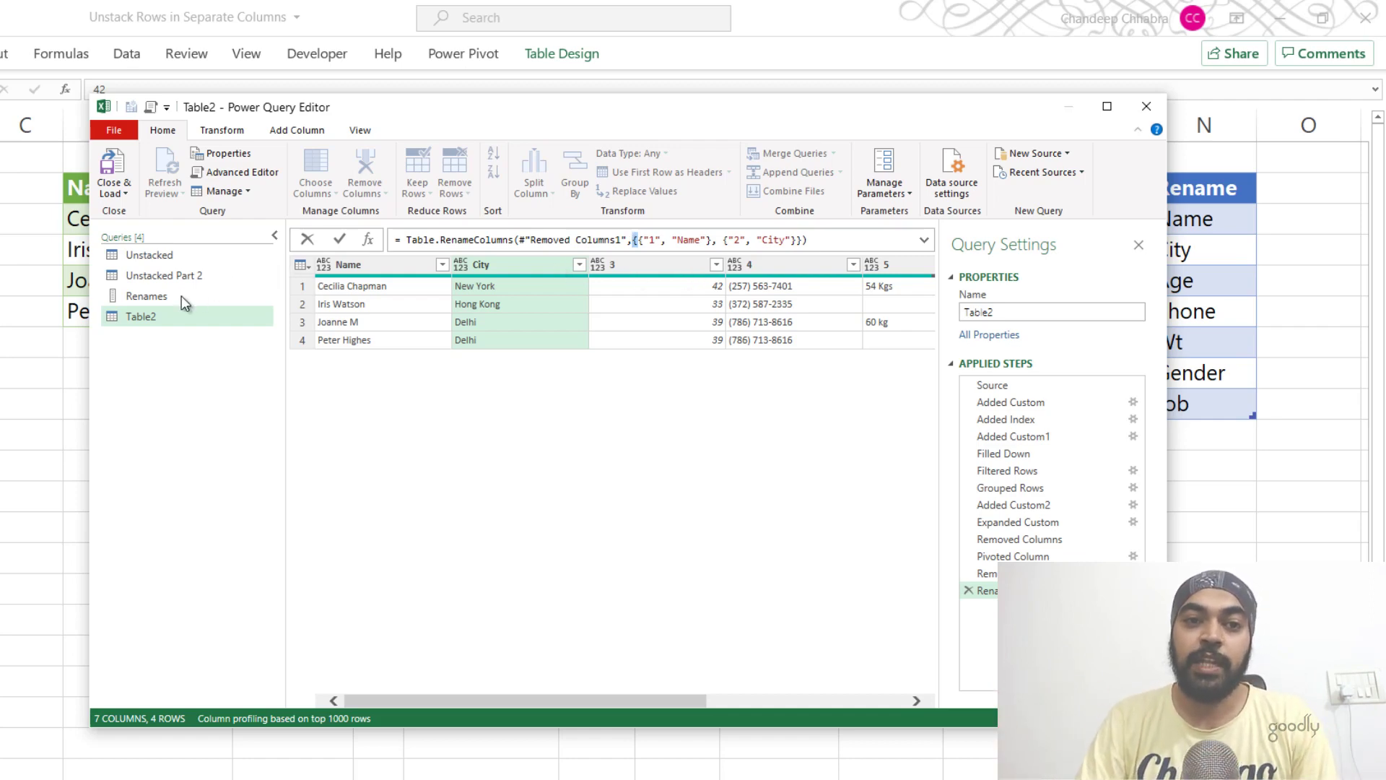
click(136, 297)
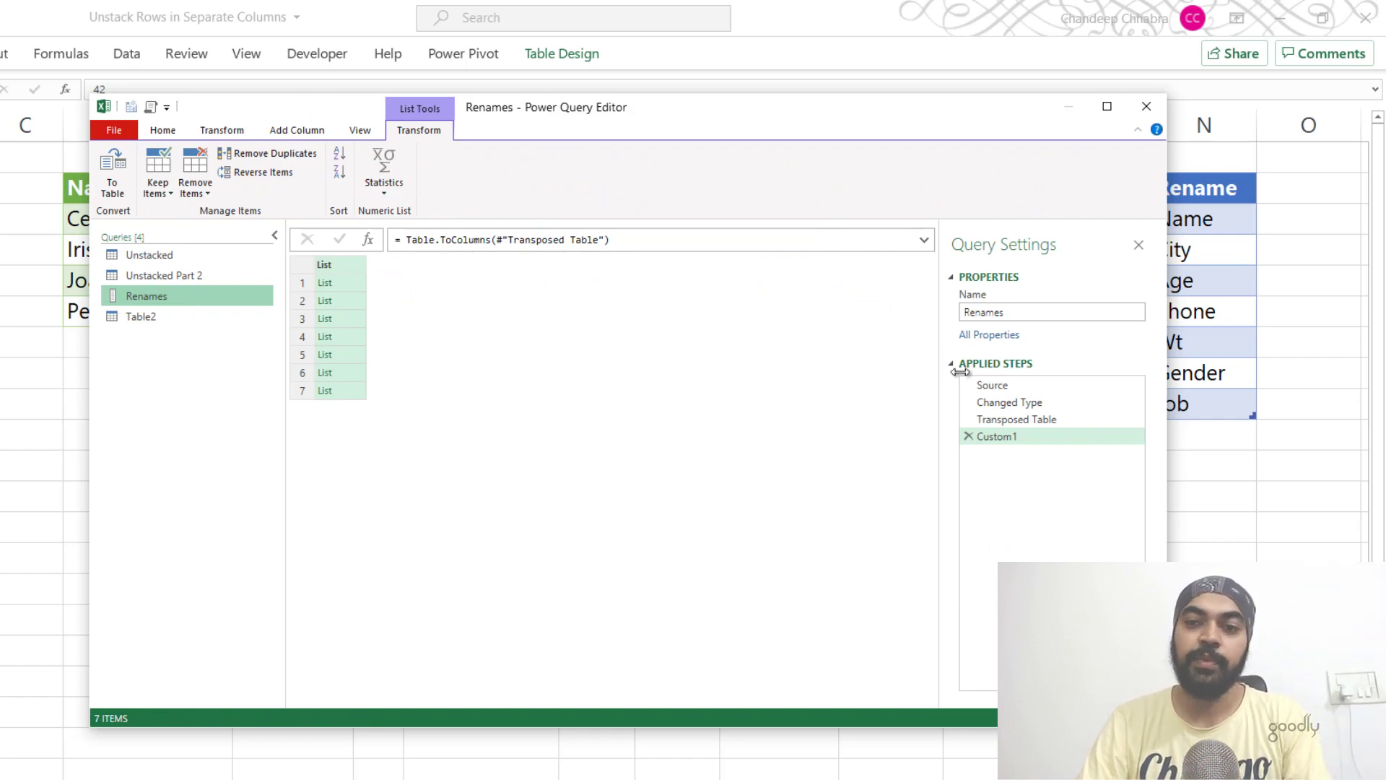
click(1002, 390)
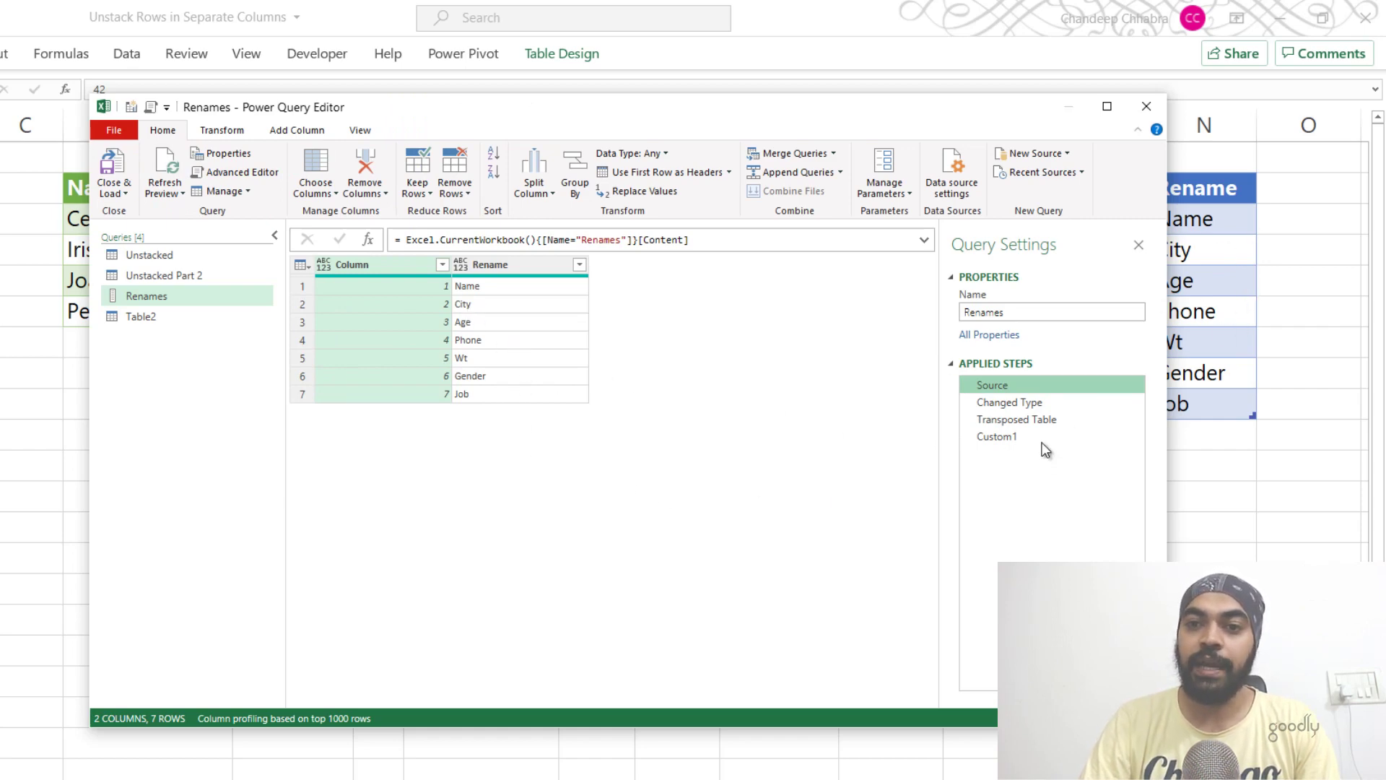
click(1055, 404)
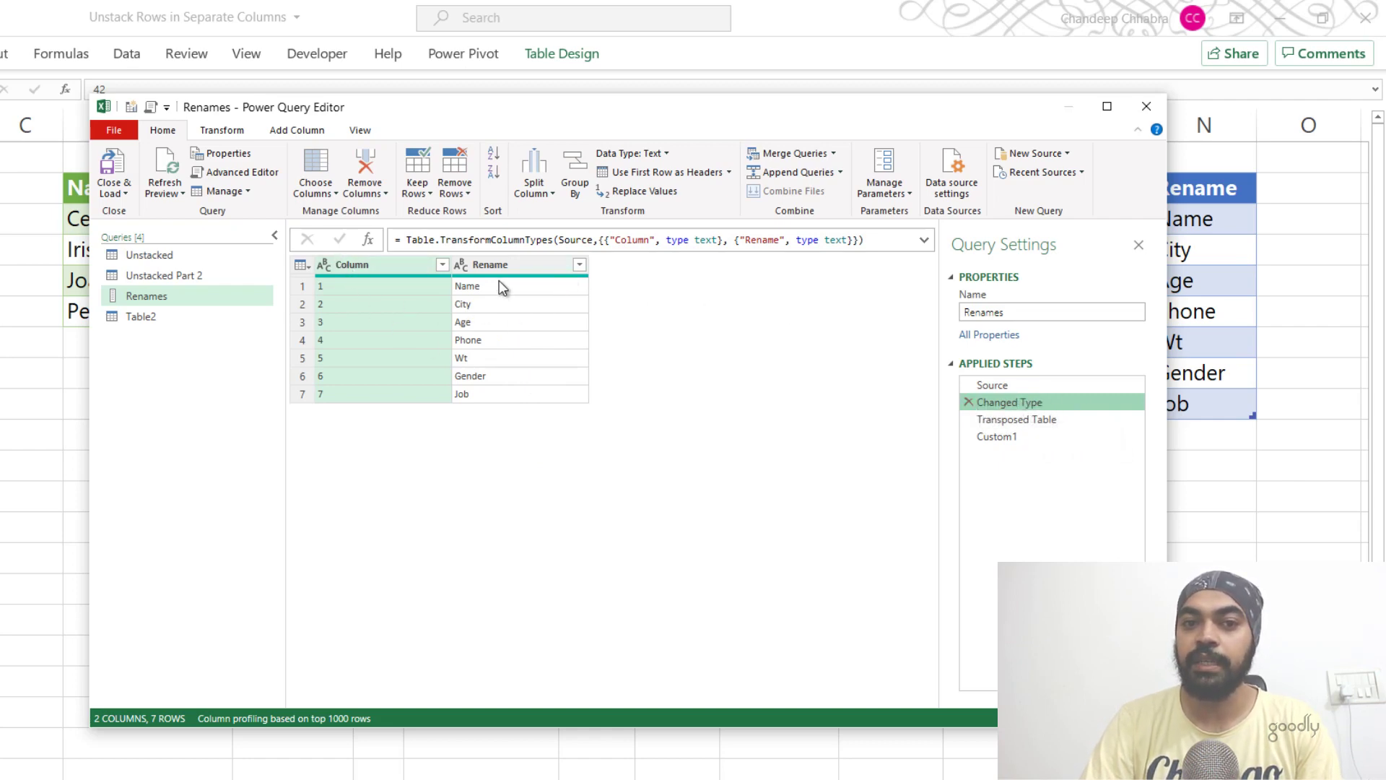
mouse_move(503, 273)
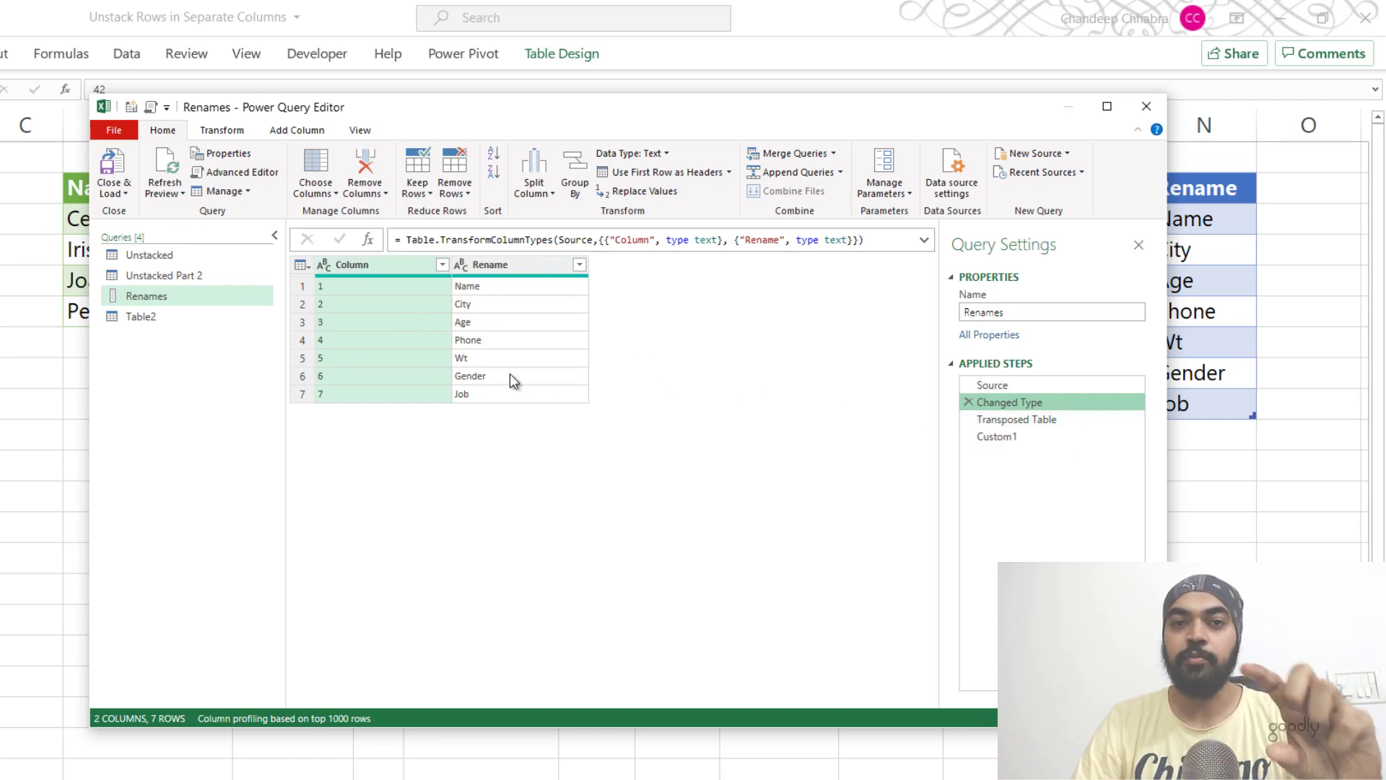
click(546, 373)
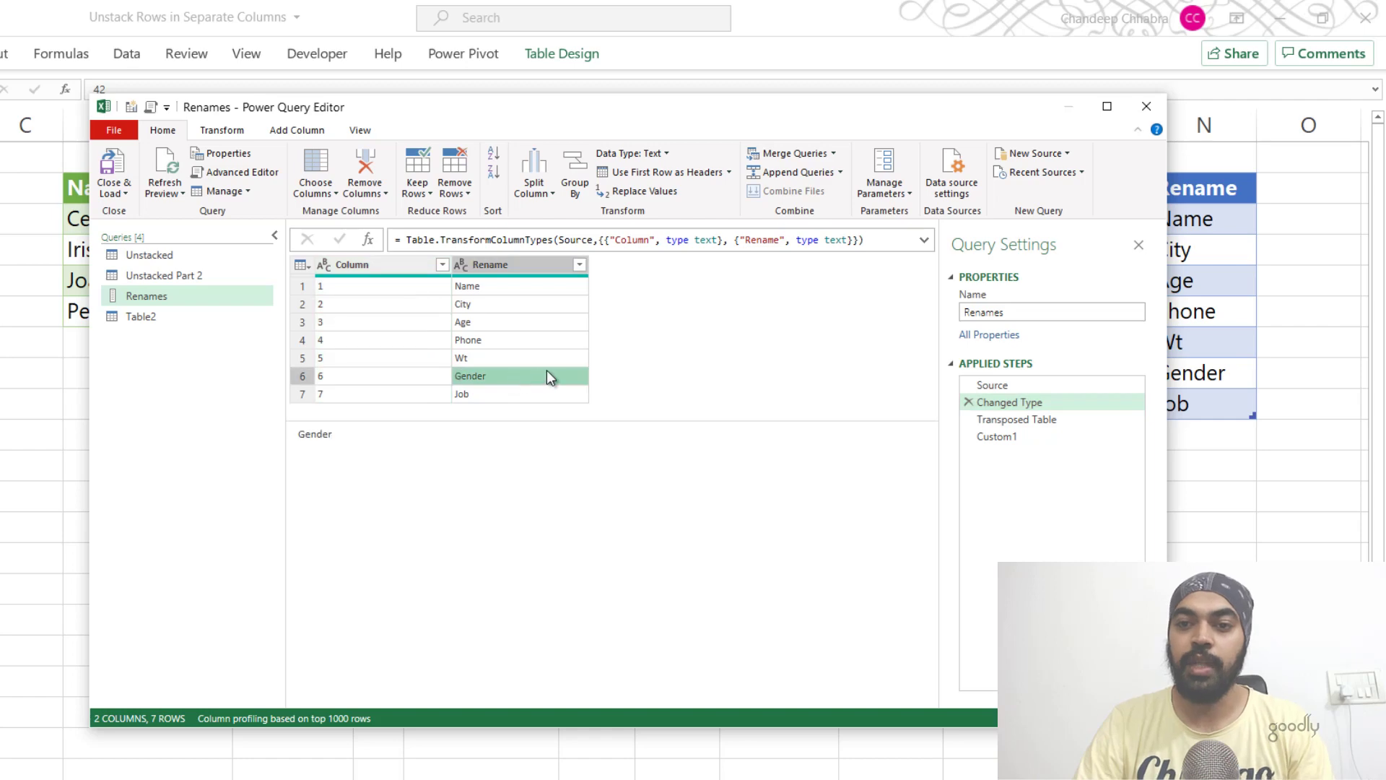
click(1011, 420)
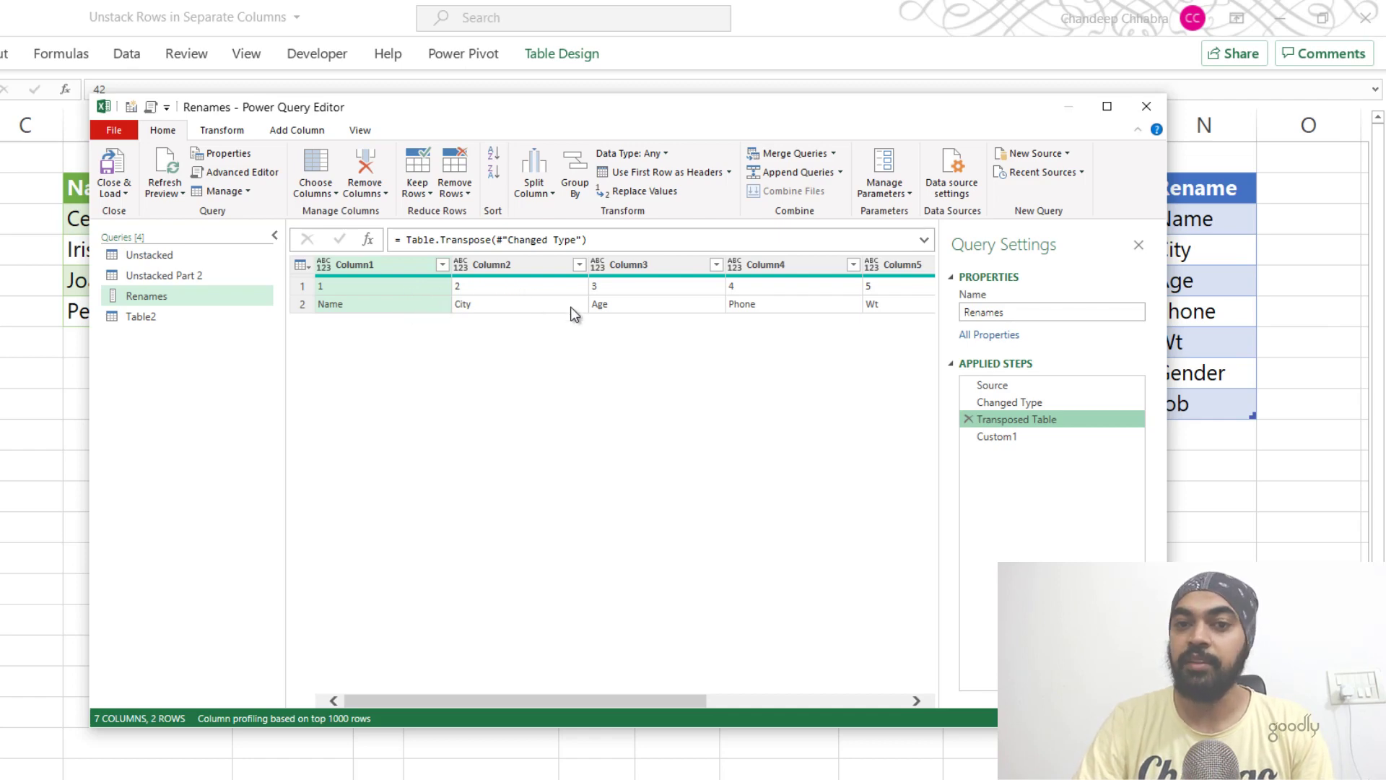
click(1012, 434)
drag(407, 244, 502, 246)
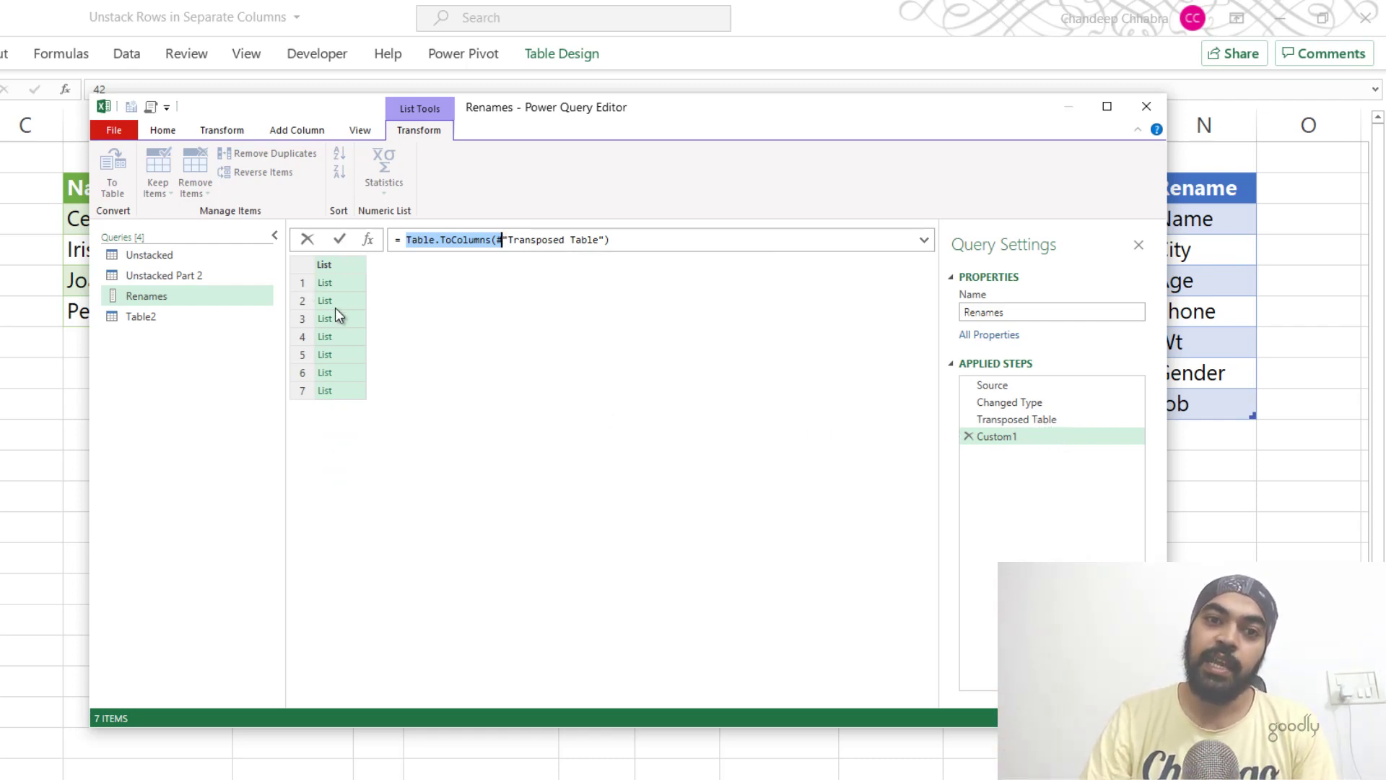
click(344, 284)
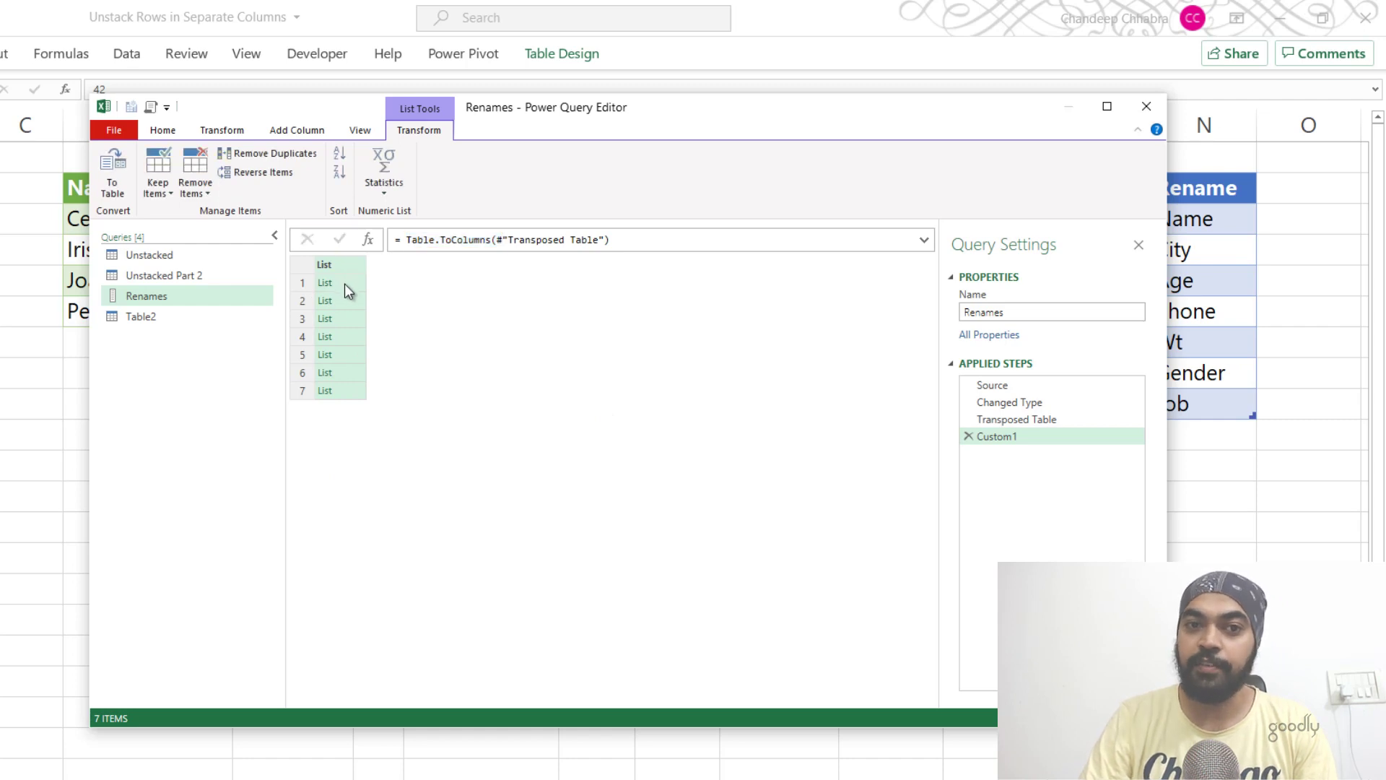
click(346, 286)
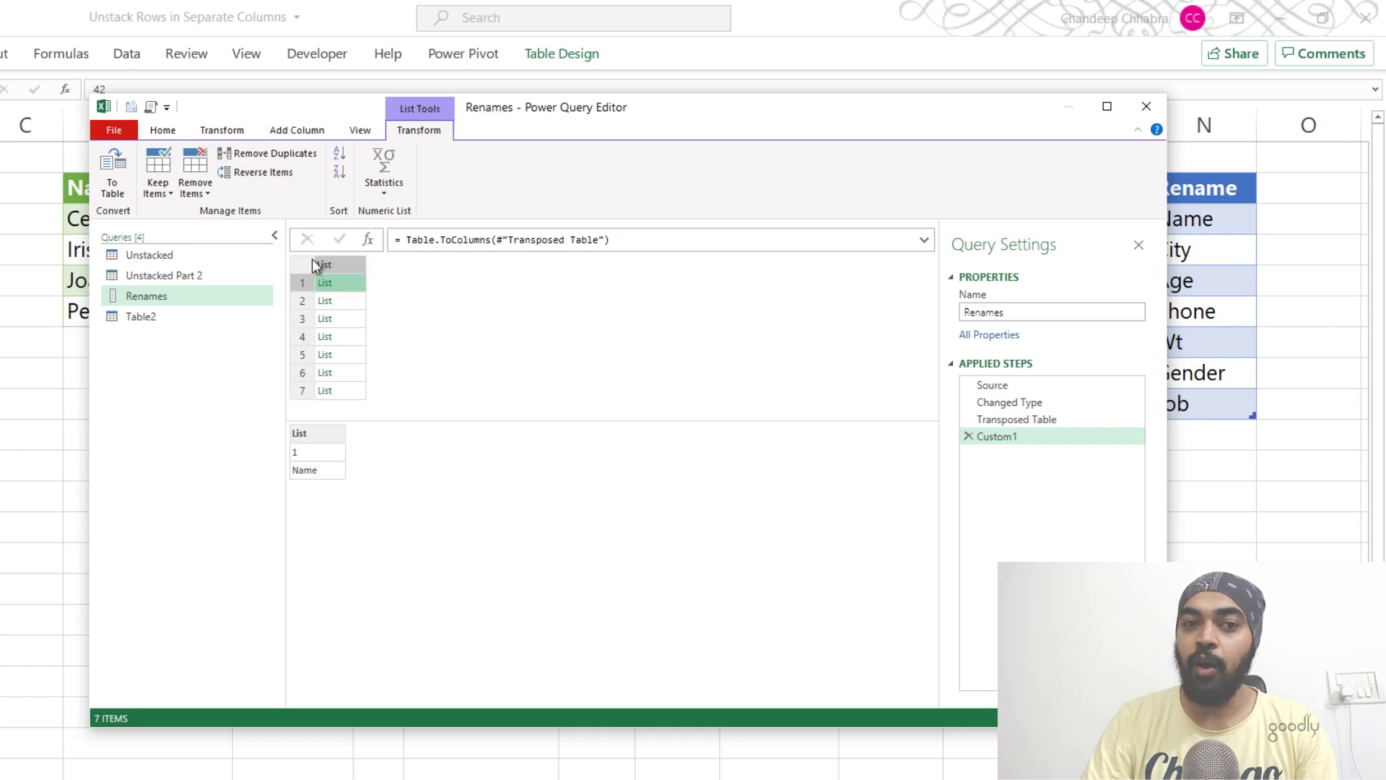
In the Table2 query's rename formula, replace the hard-coded list of column name pairs with the Renames query
click(149, 317)
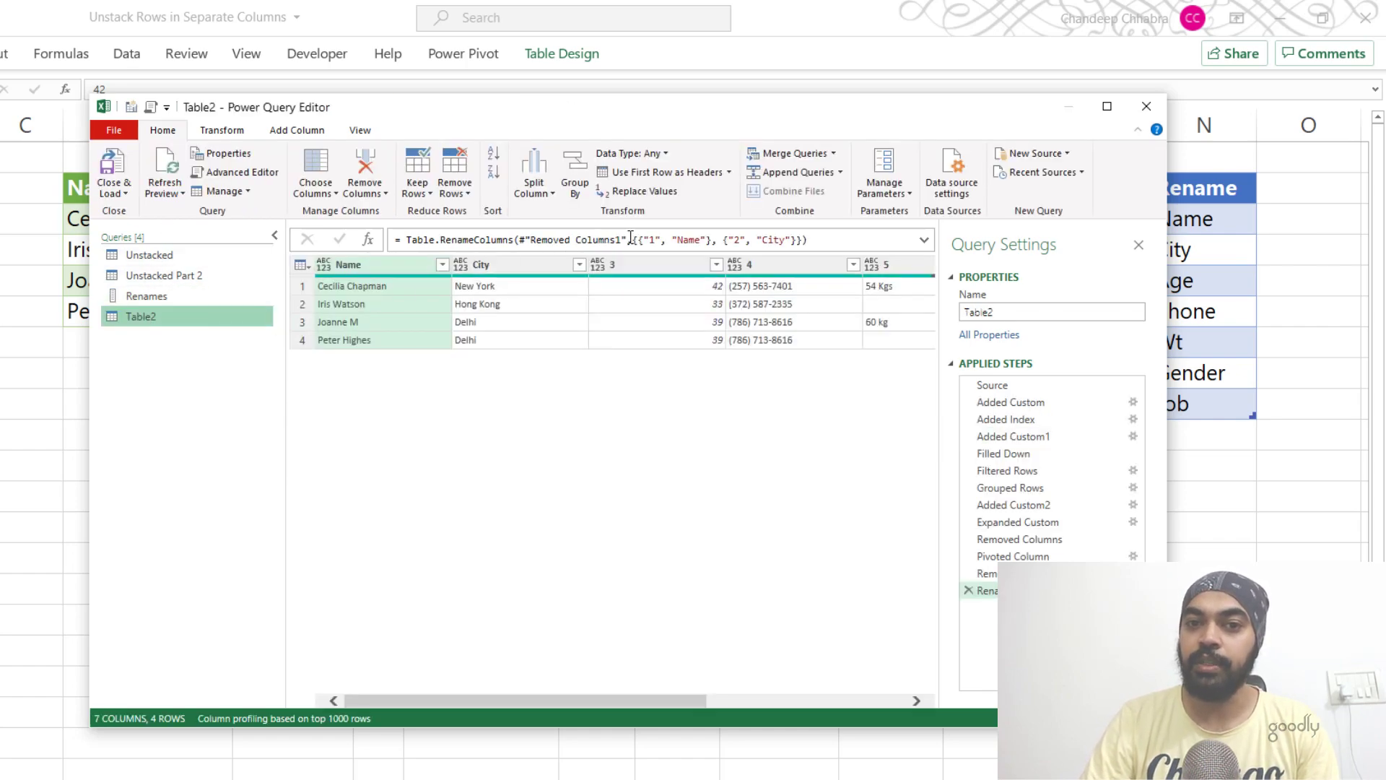
click(633, 239)
key(shift+Right)
key(shift+Right)
key(shift+Right)
key(shift+Right)
key(shift+Right)
key(shift+Right)
key(shift+Right)
key(shift+Right)
key(shift+Right)
key(shift+Right)
key(shift+Right)
key(shift+Right)
key(shift+Right)
key(shift+Right)
key(shift+Right)
key(shift+Right)
key(shift+Right)
key(shift+Right)
key(shift+Right)
key(shift+Right)
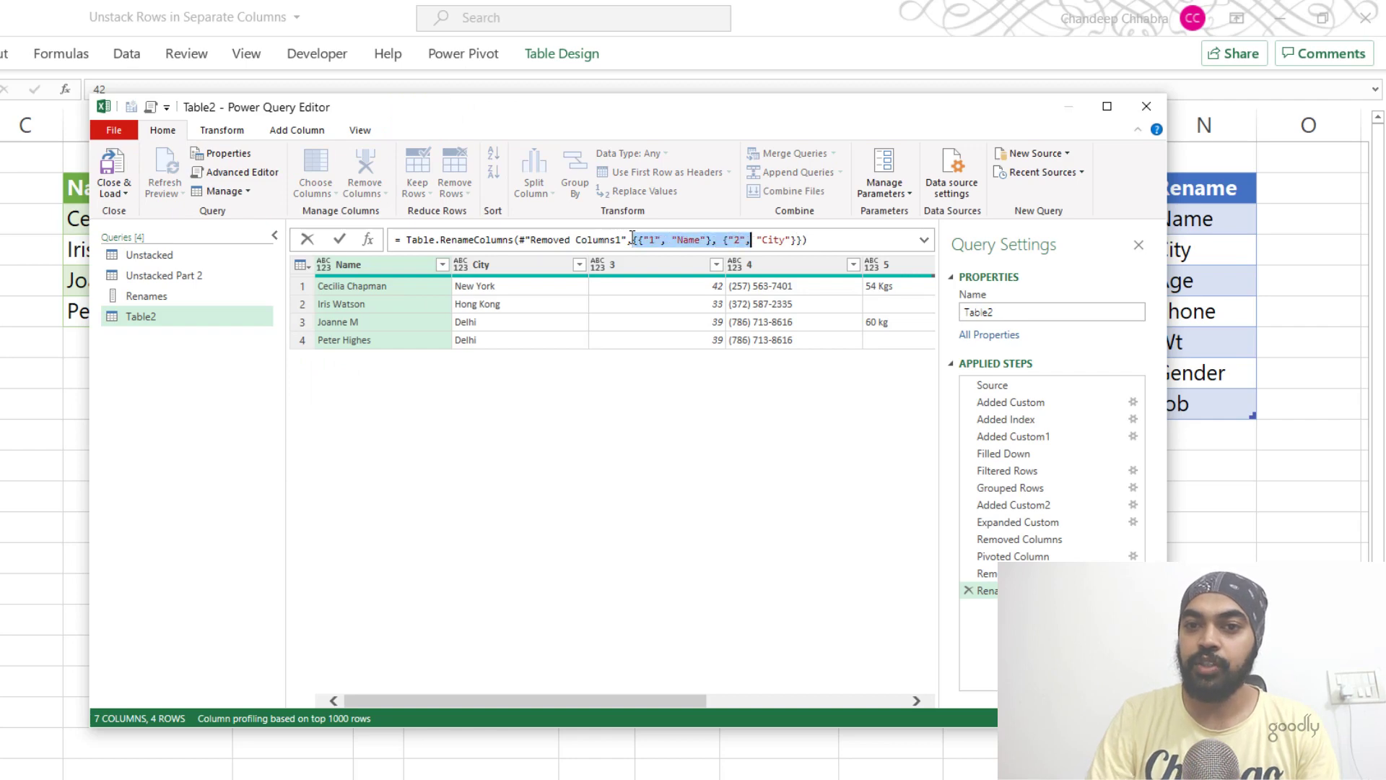
key(BackSpace)
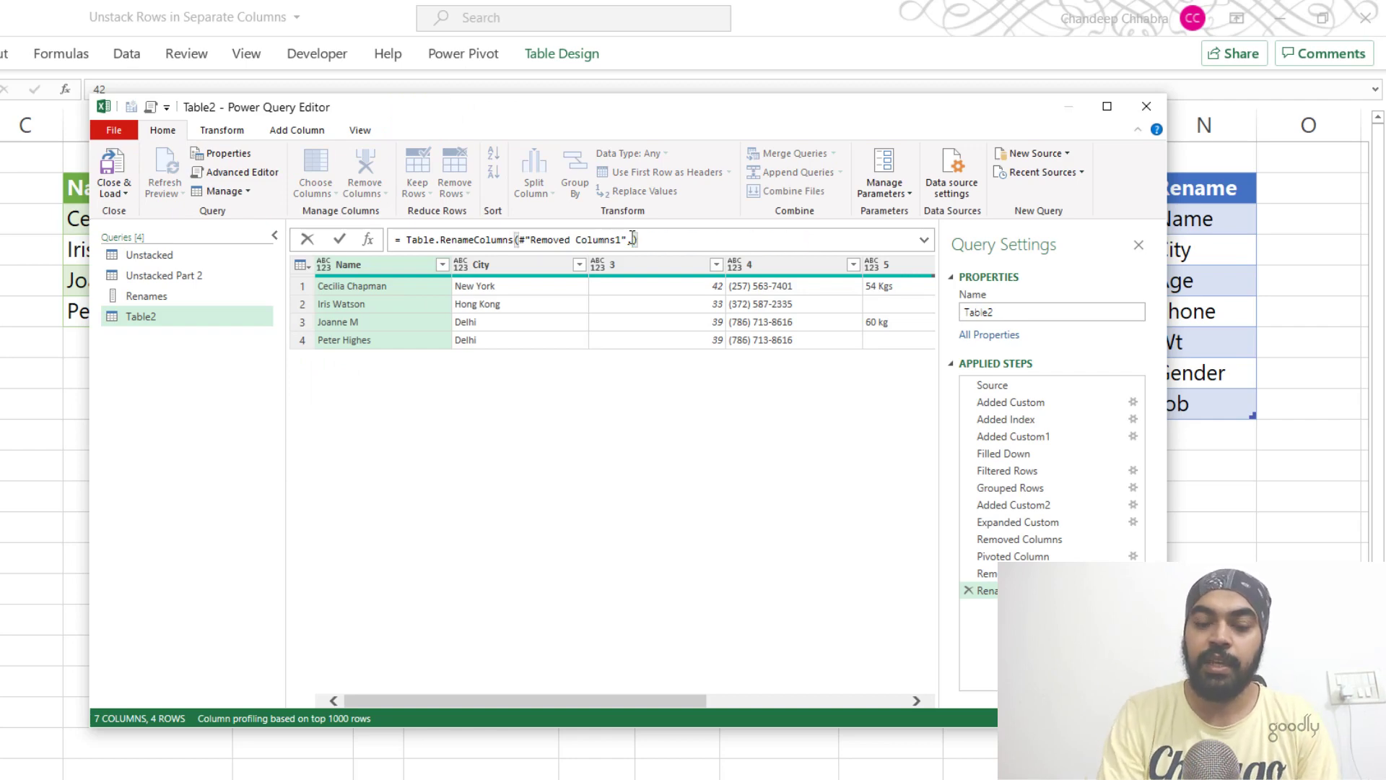
text(Ren)
key(Tab)
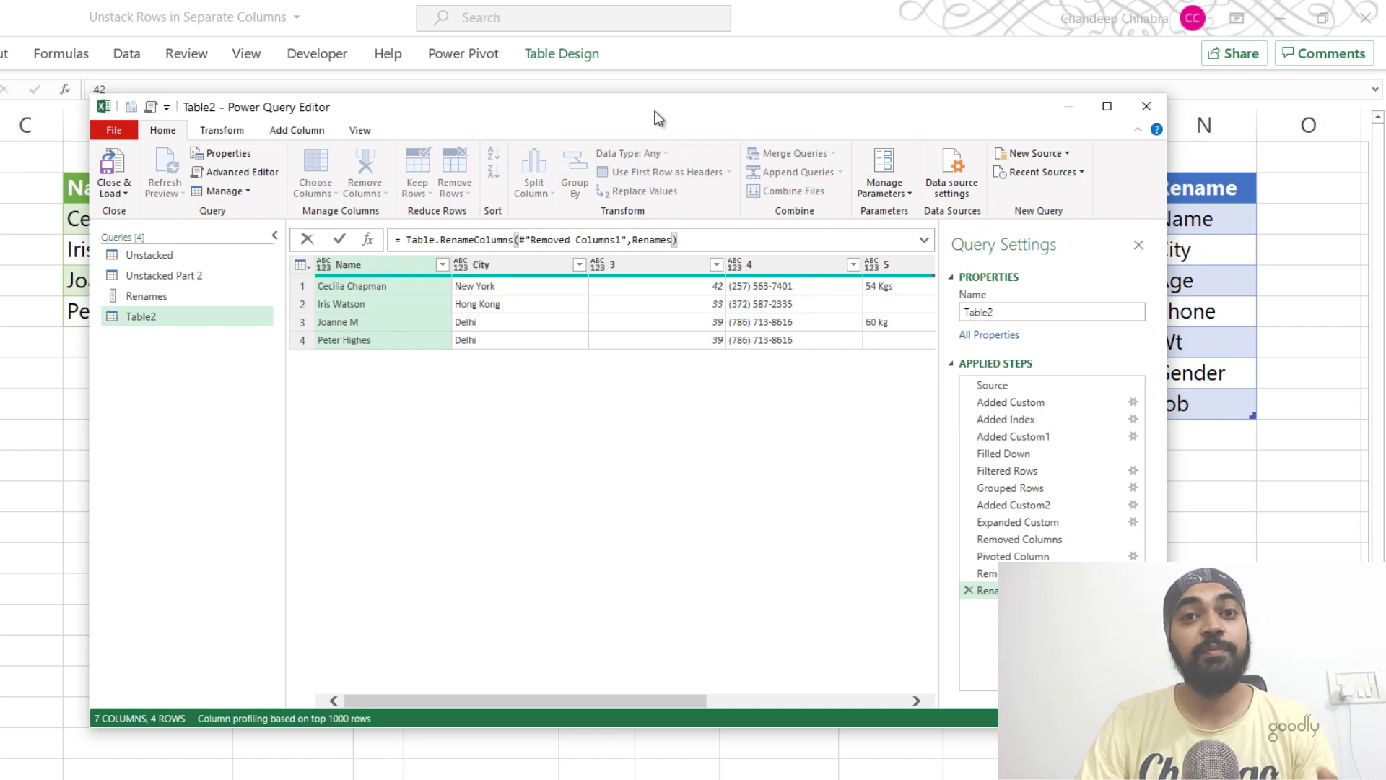
Add MissingField.Ignore as the third argument of the Table.RenameColumns formula and apply it on a single line
drag(651, 109, 380, 128)
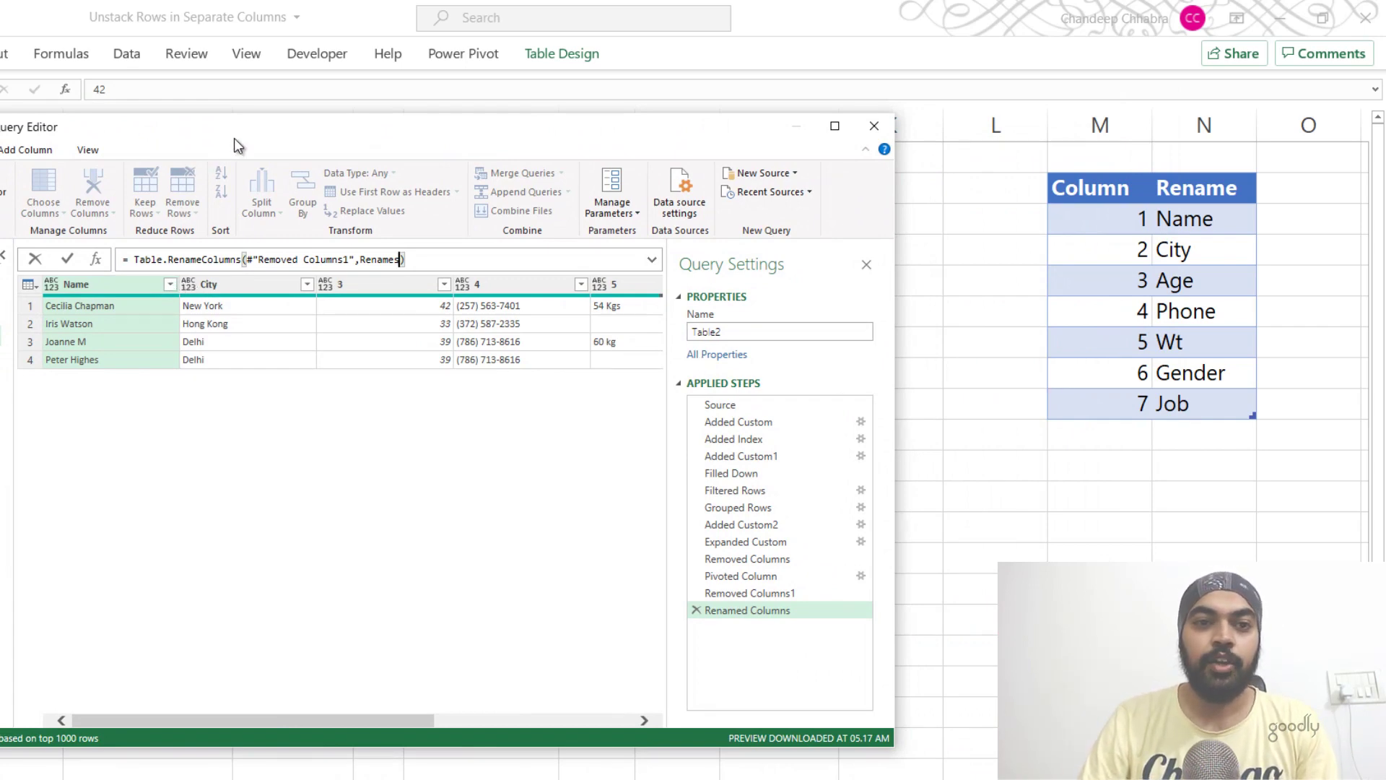
drag(280, 124, 604, 162)
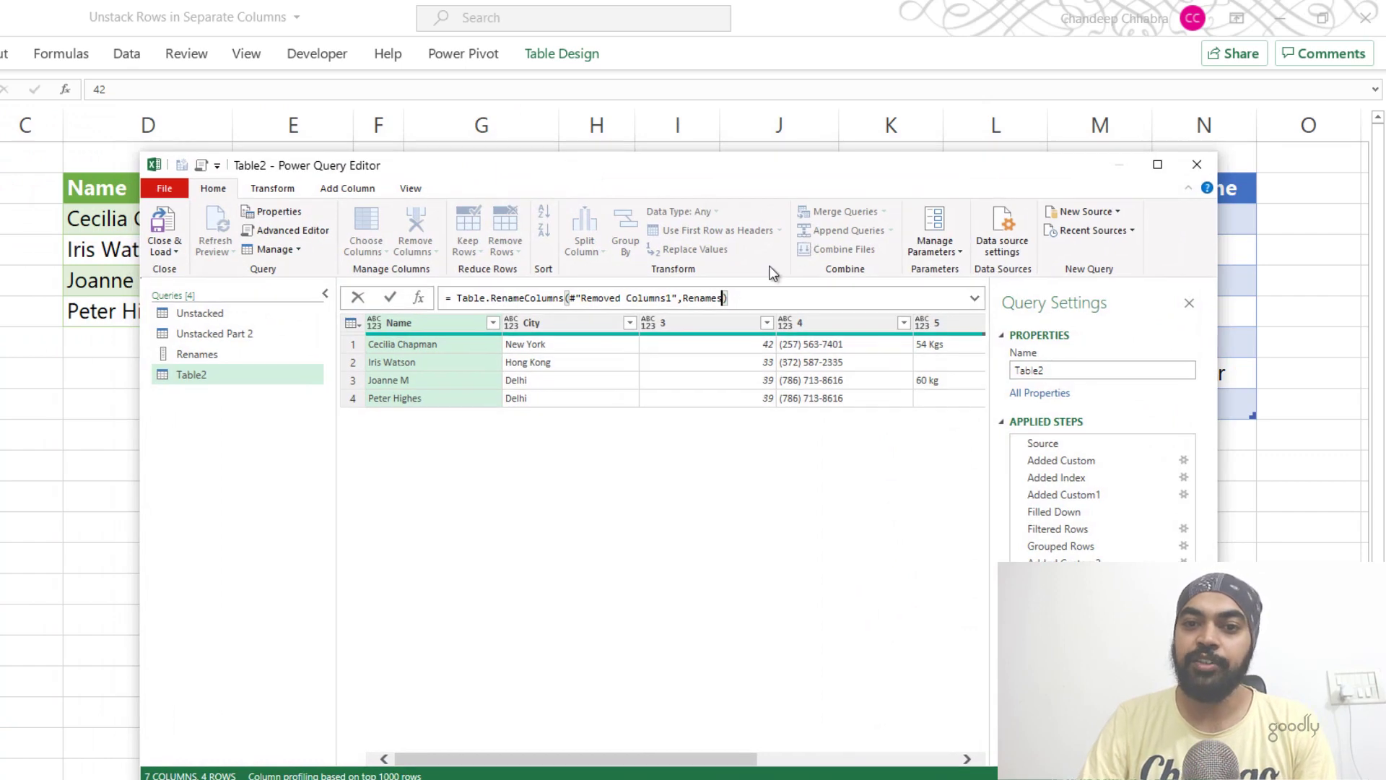
text(,)
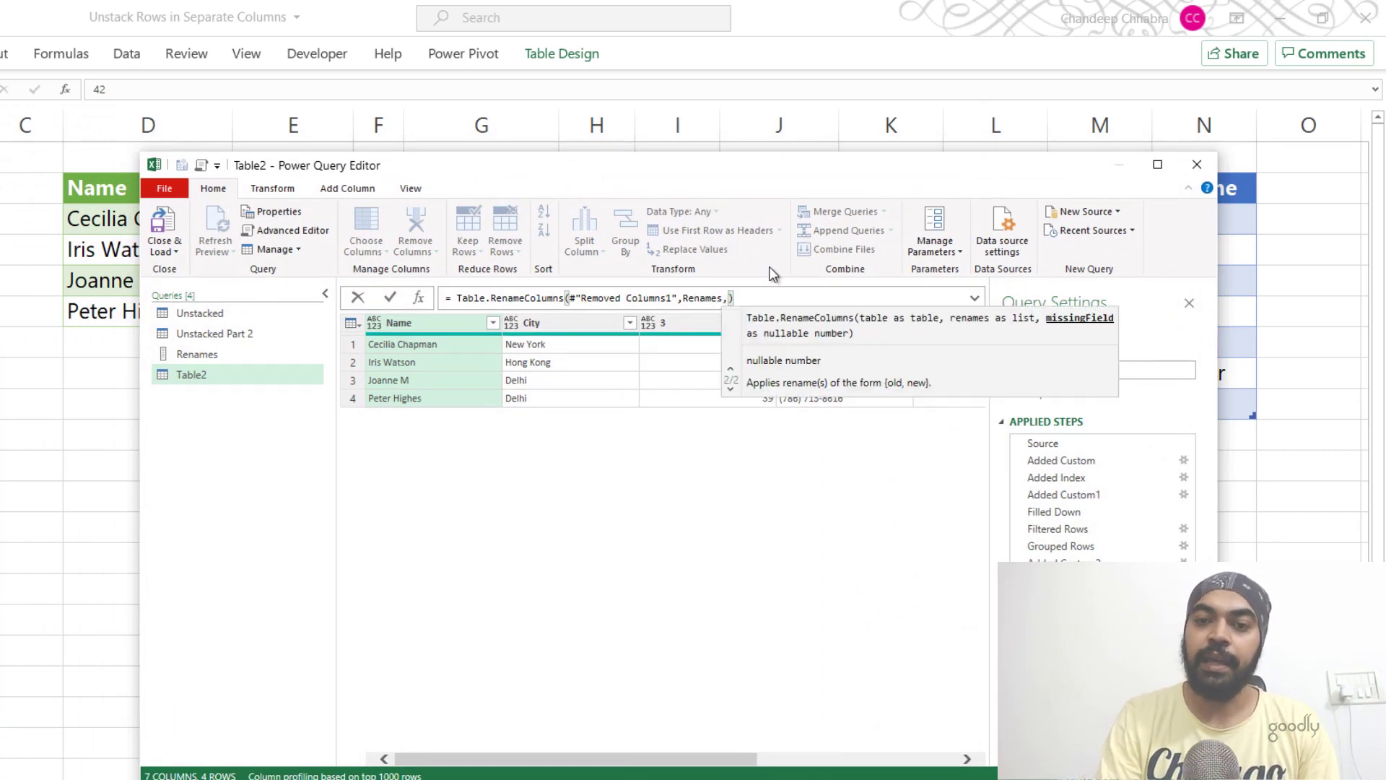
text(mis)
key(Down)
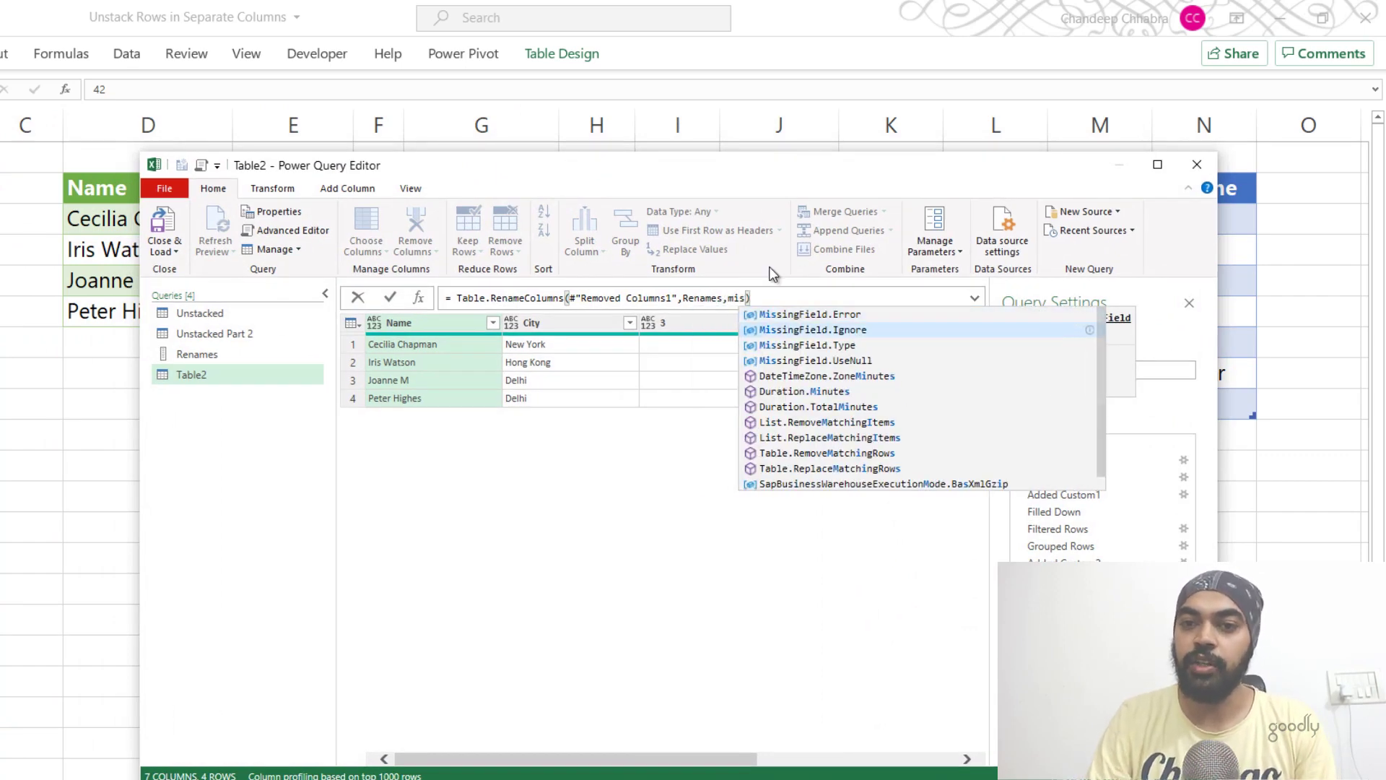
key(Tab)
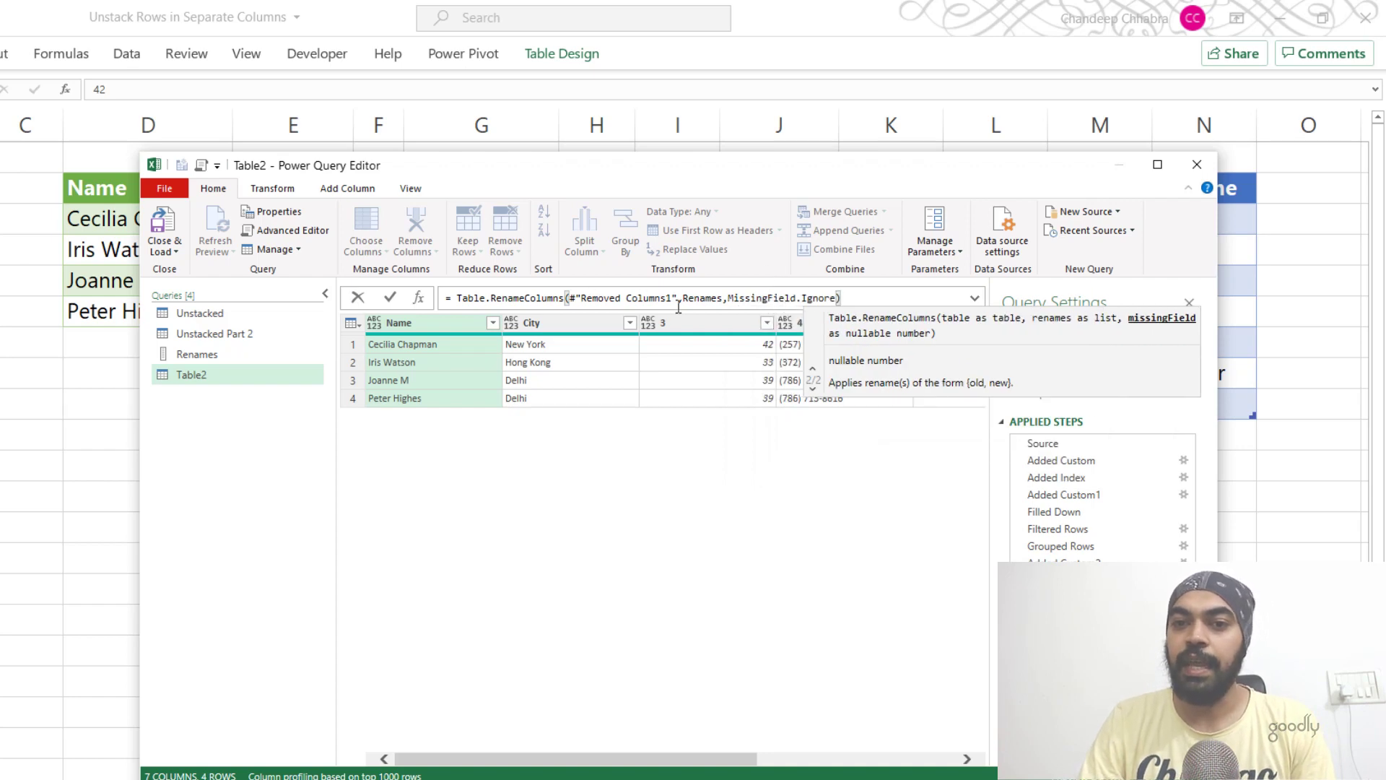
mouse_move(605, 304)
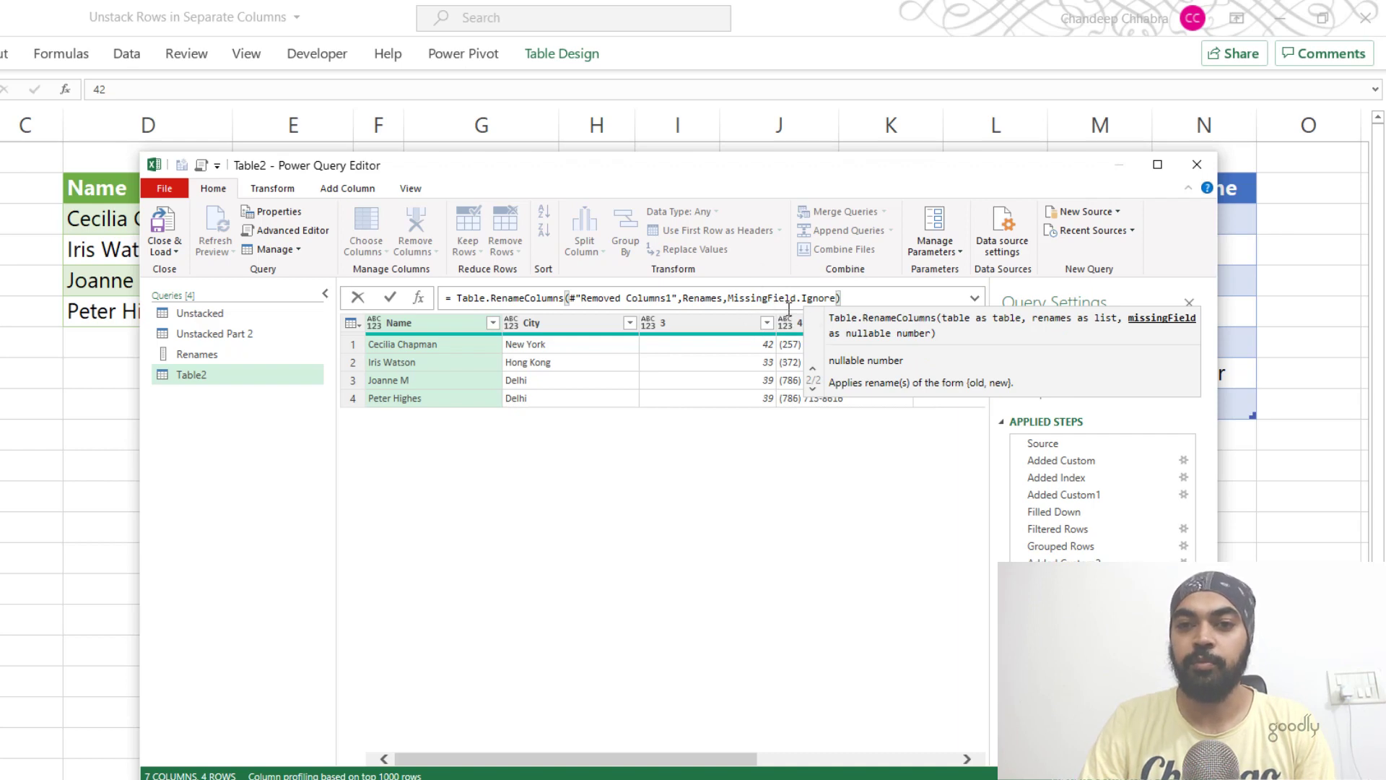
key(End)
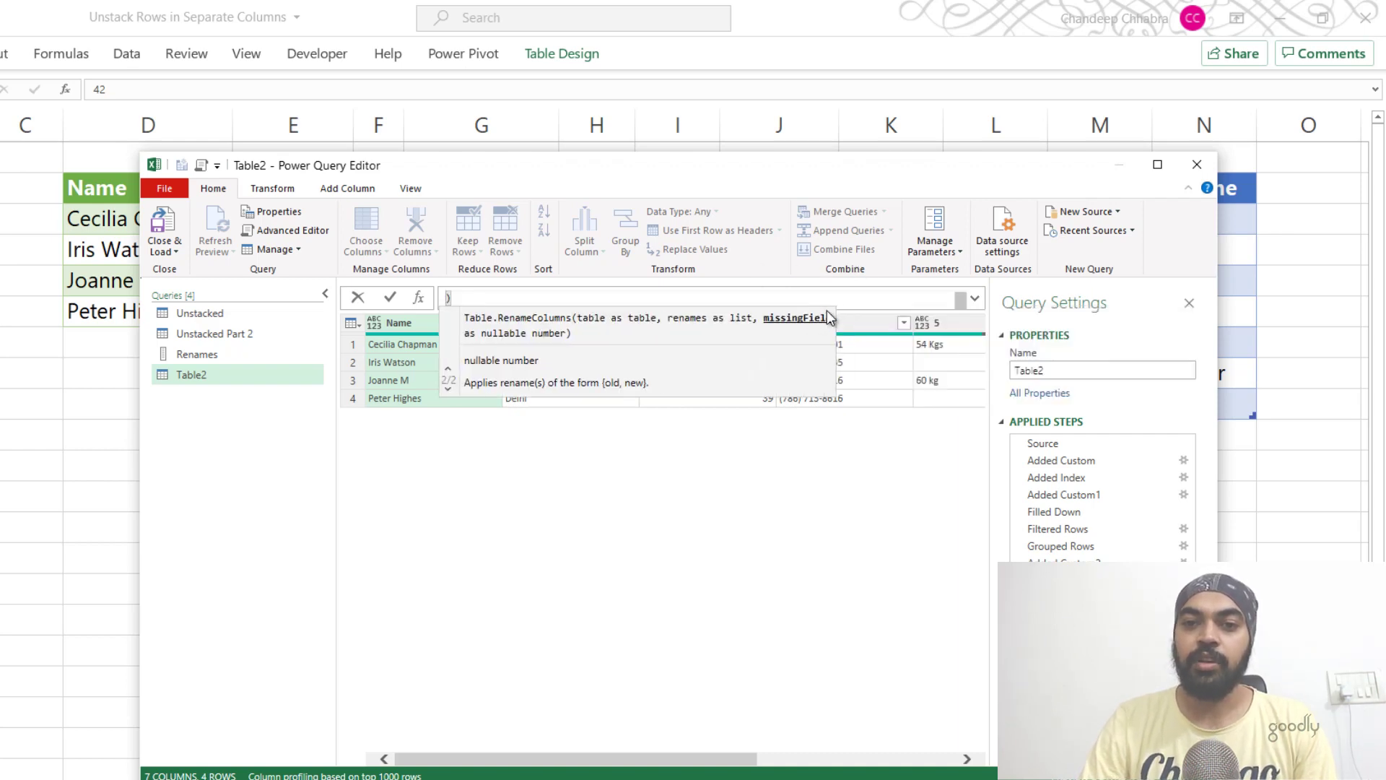
key(Escape)
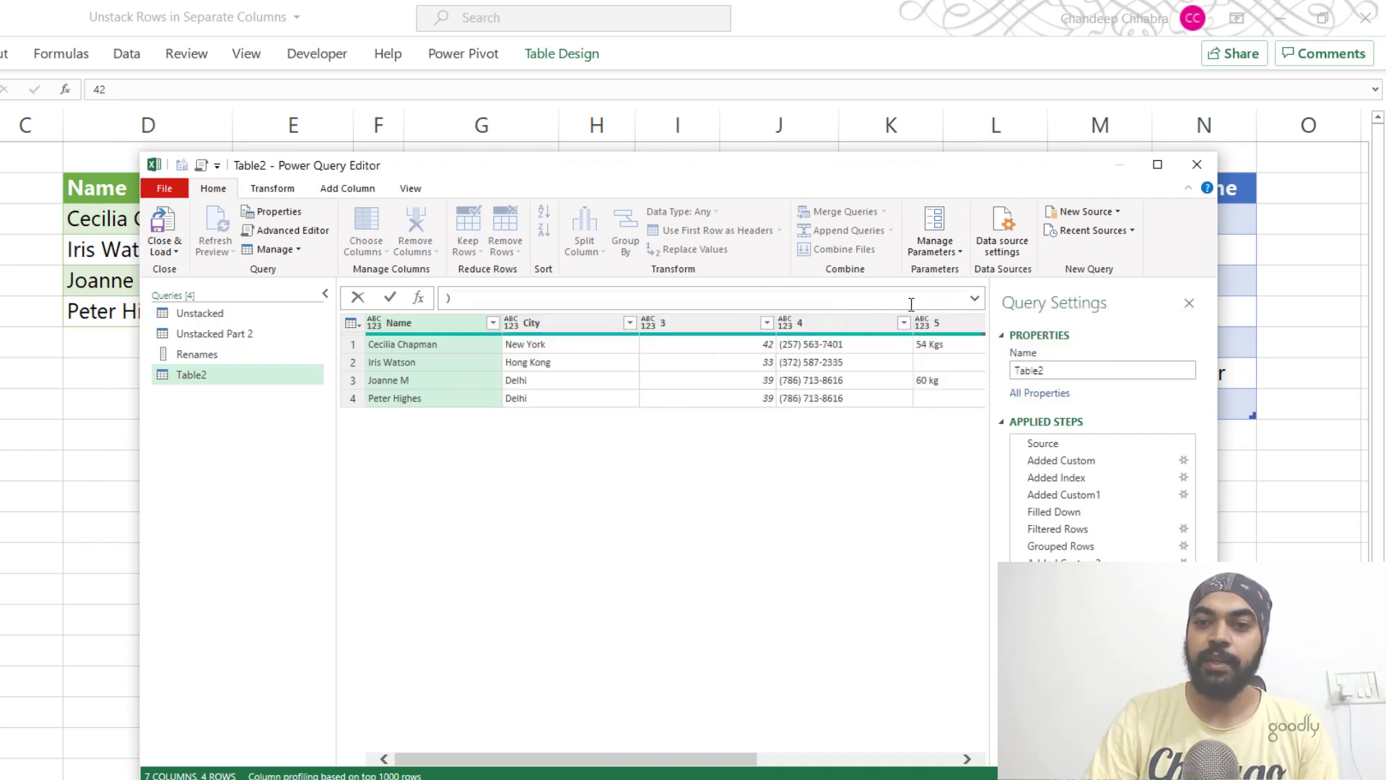
click(975, 298)
click(452, 314)
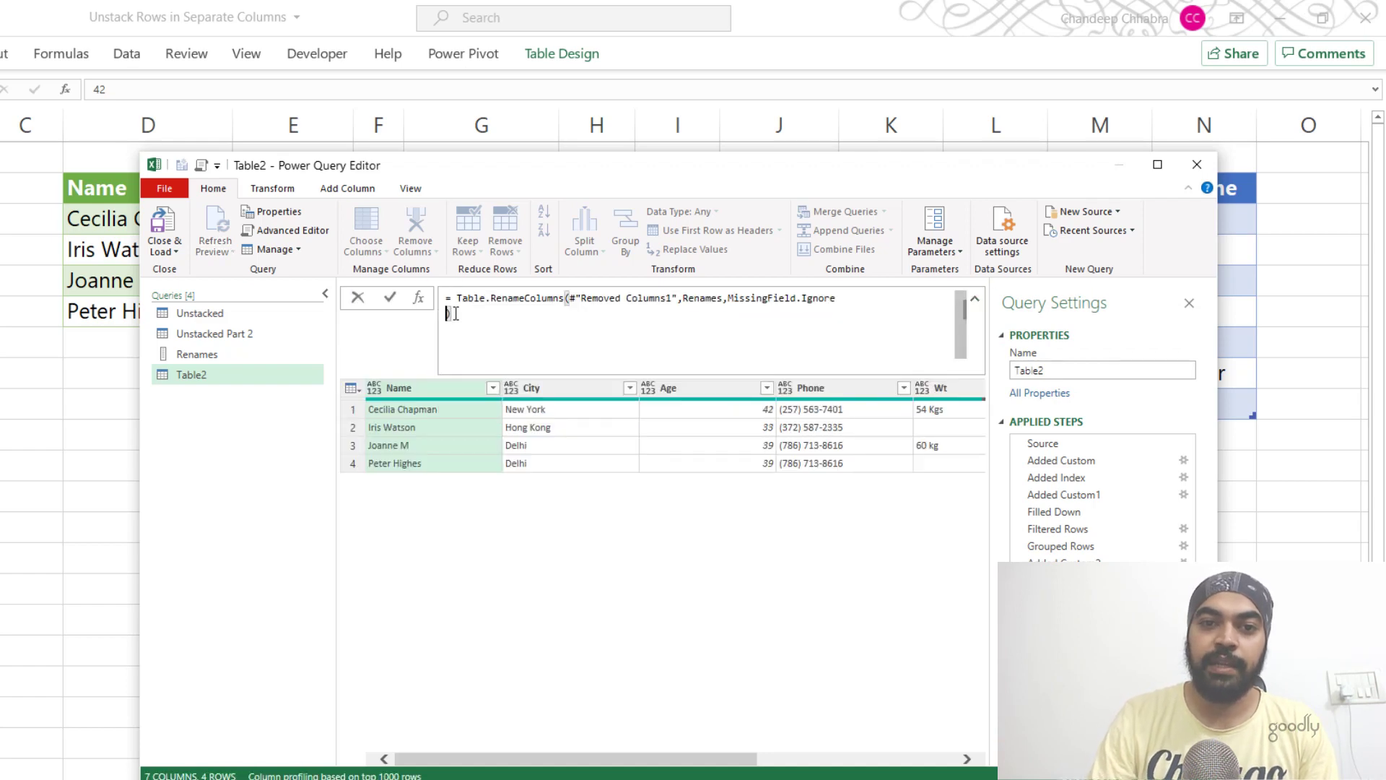
key(BackSpace)
key(Return)
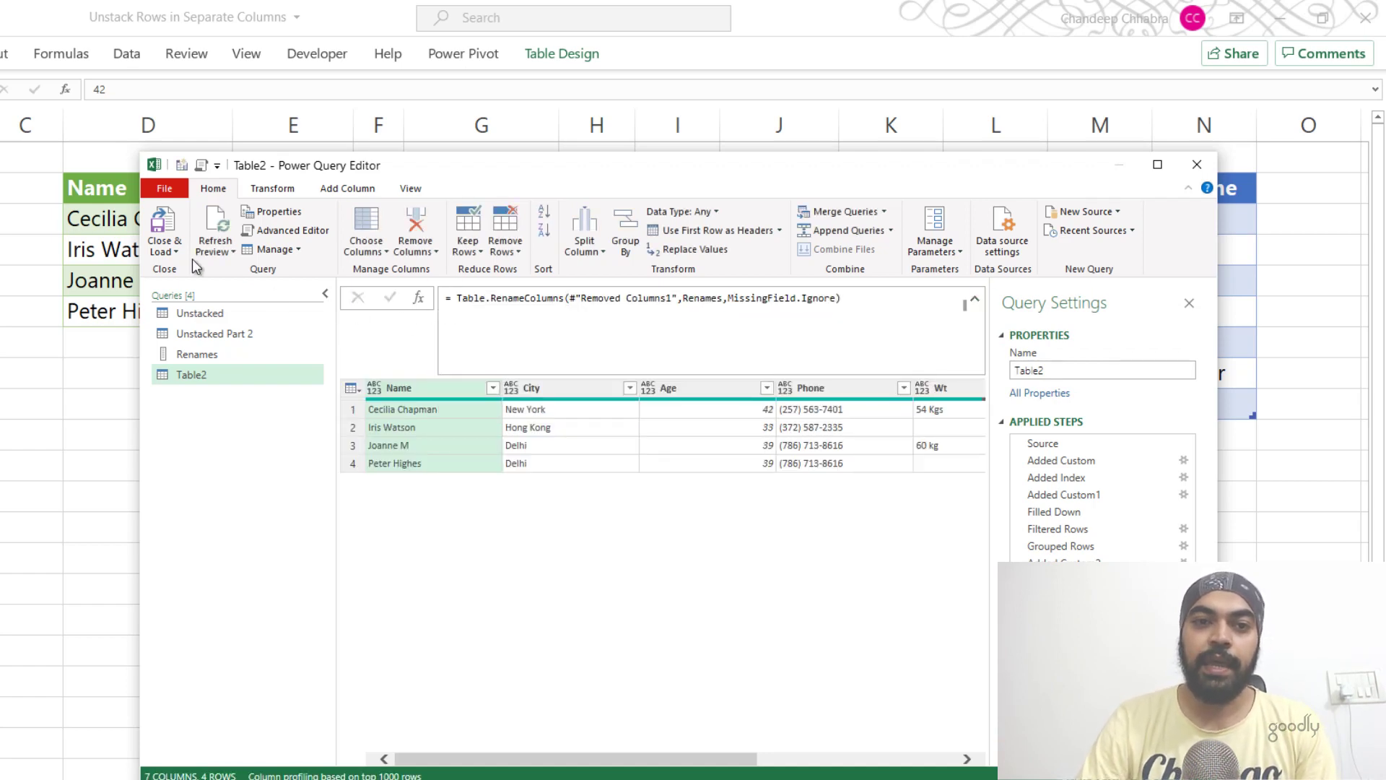
Load the Table2 query as a table on the existing worksheet, starting at cell D9 of Sheet2
click(176, 253)
click(182, 270)
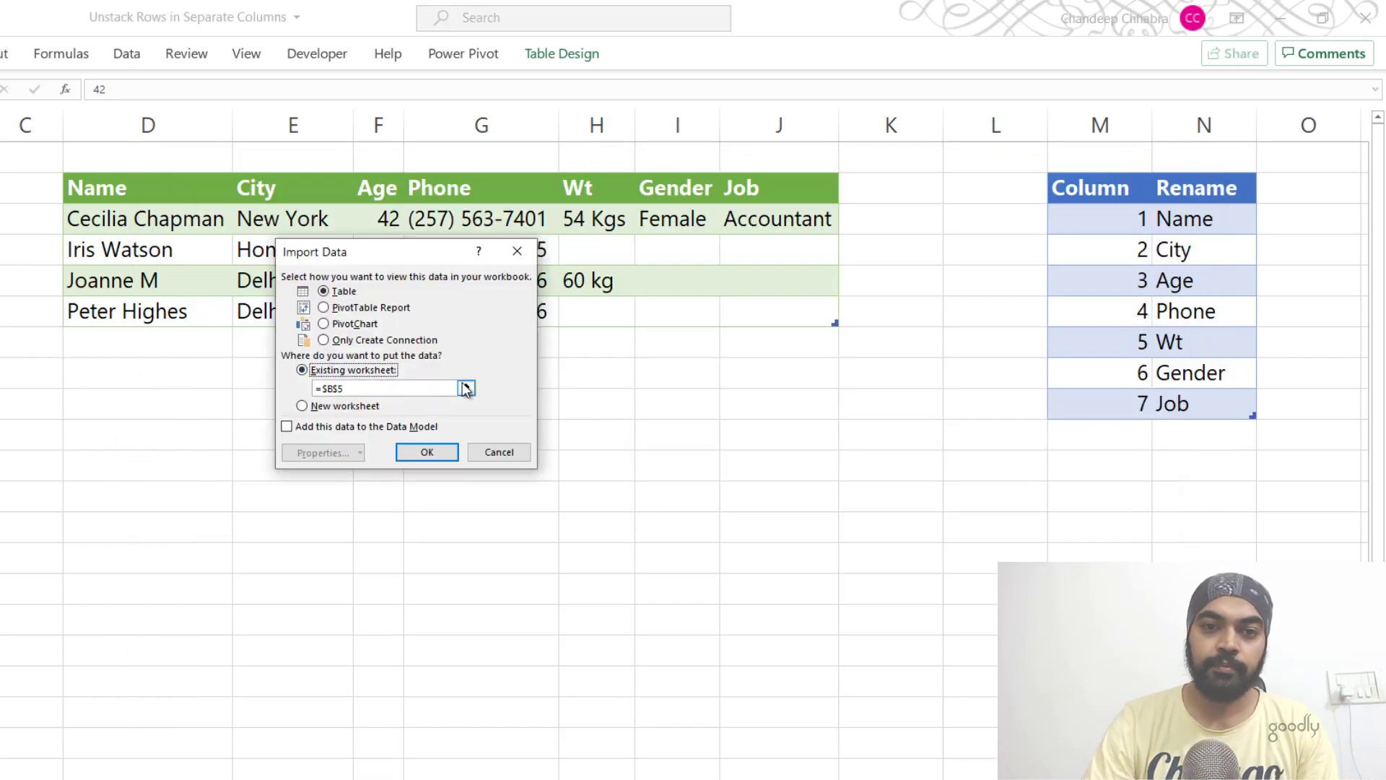
click(465, 386)
click(134, 412)
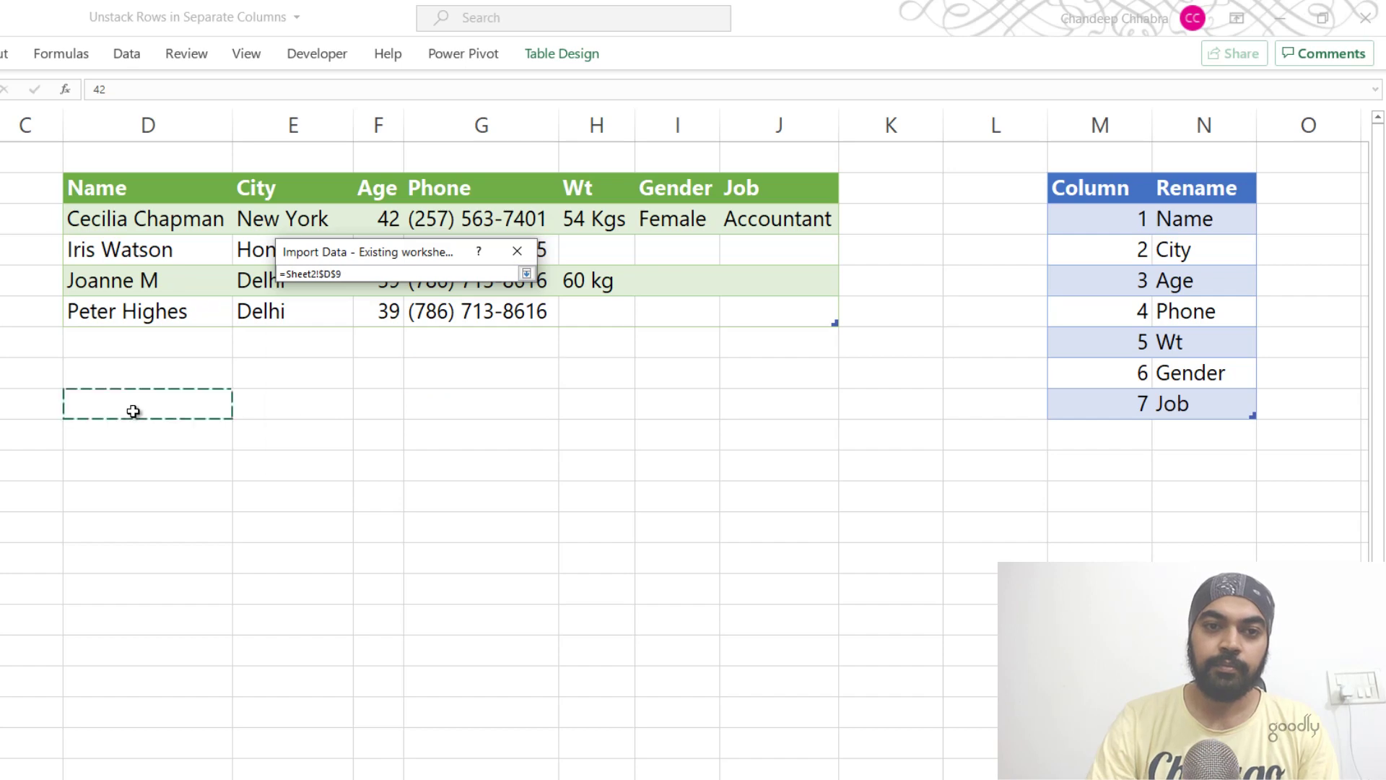
key(Return)
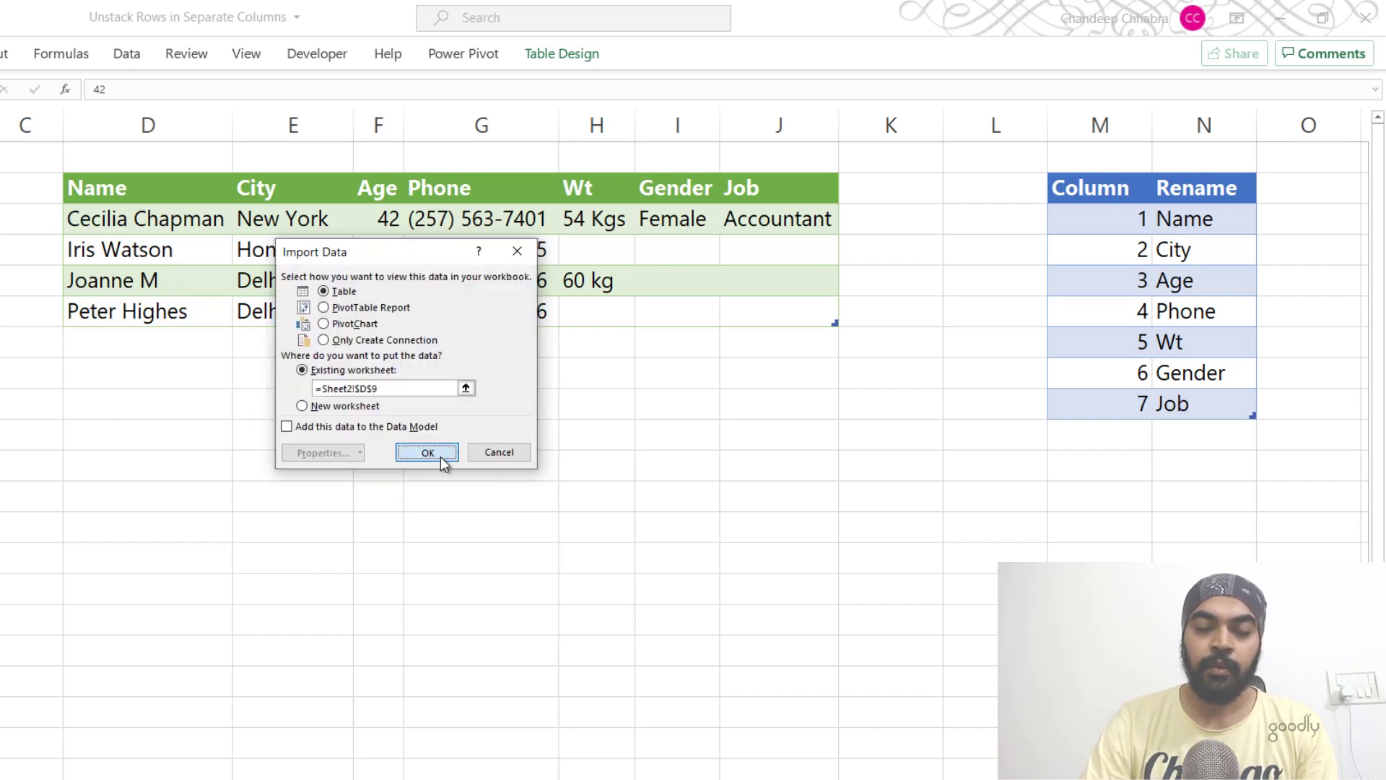
click(441, 452)
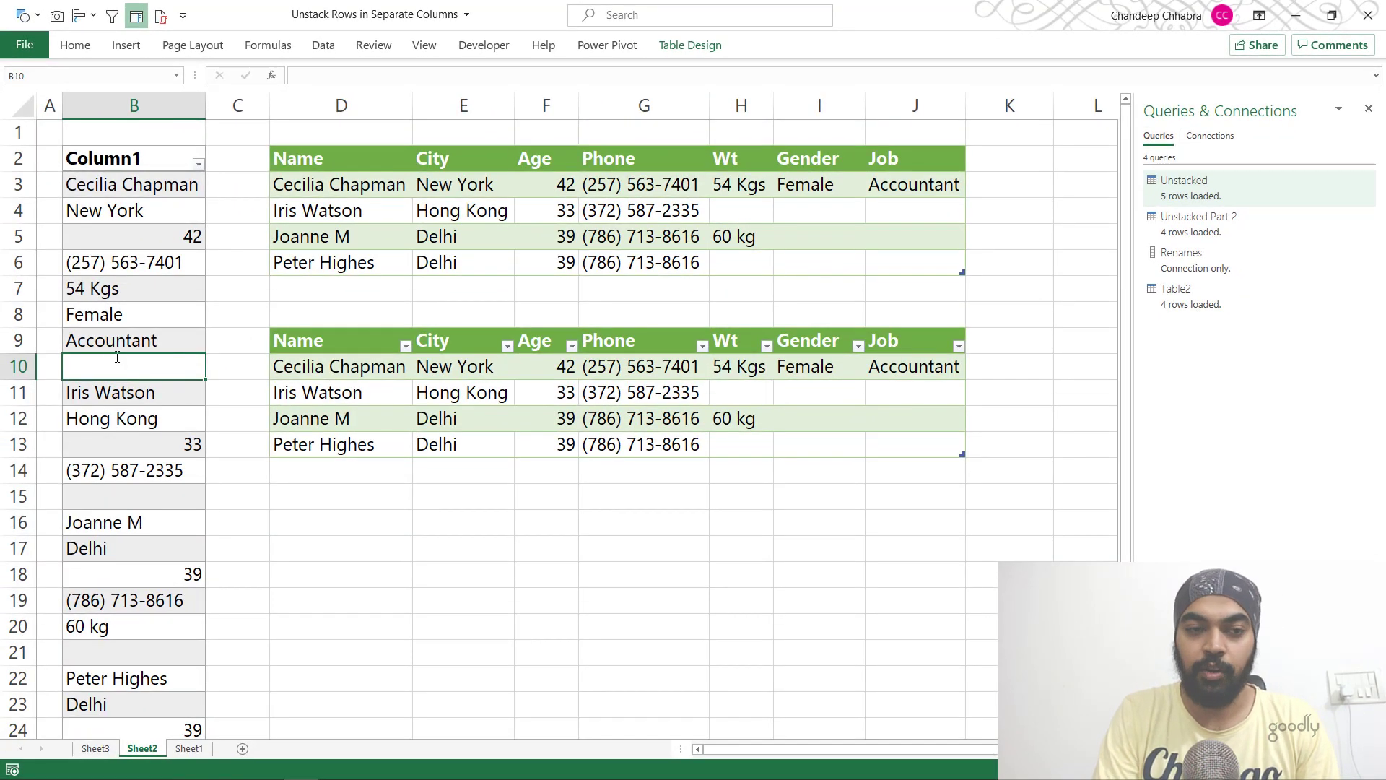
Add the value 3 below Accountant in cell B10 and move the remaining records down one row to start at B12
text(3)
key(Return)
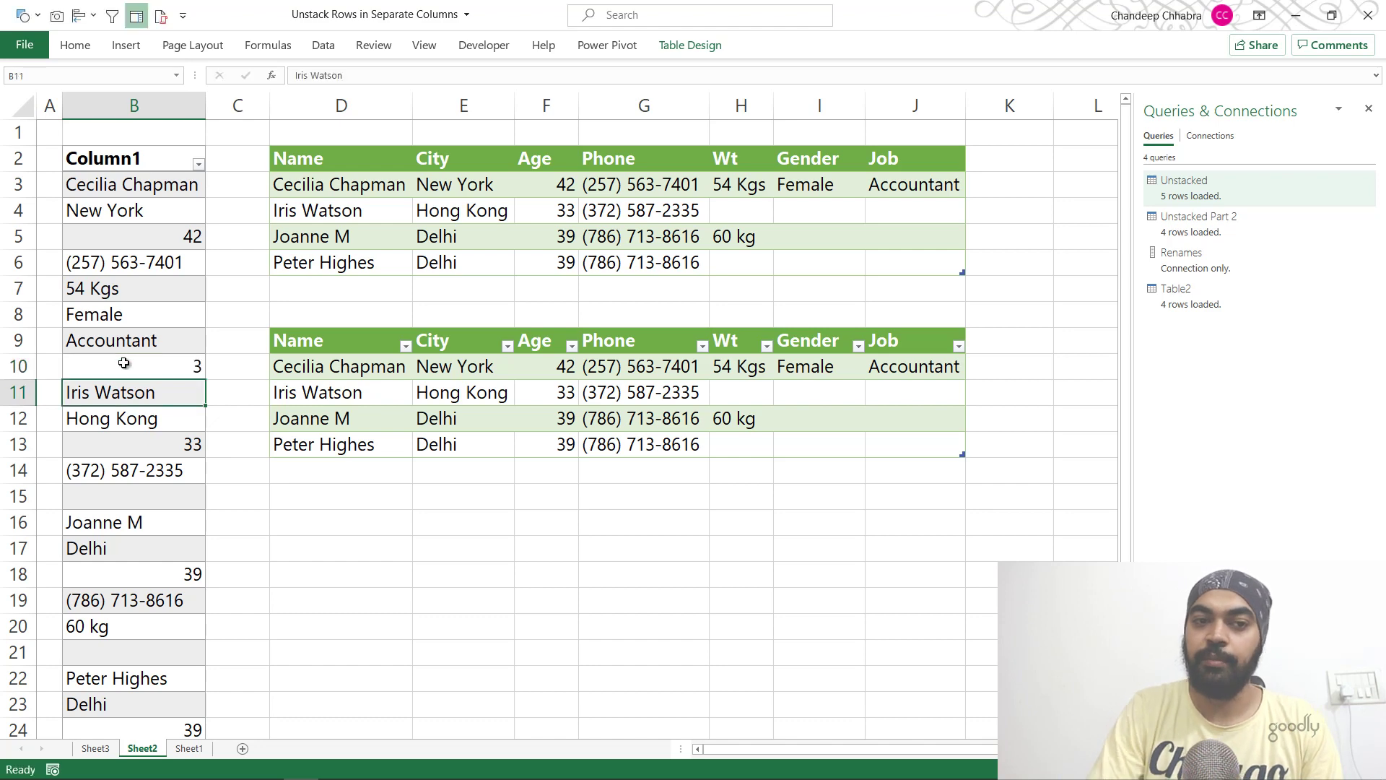
key(ctrl+shift+Down)
key(ctrl+x)
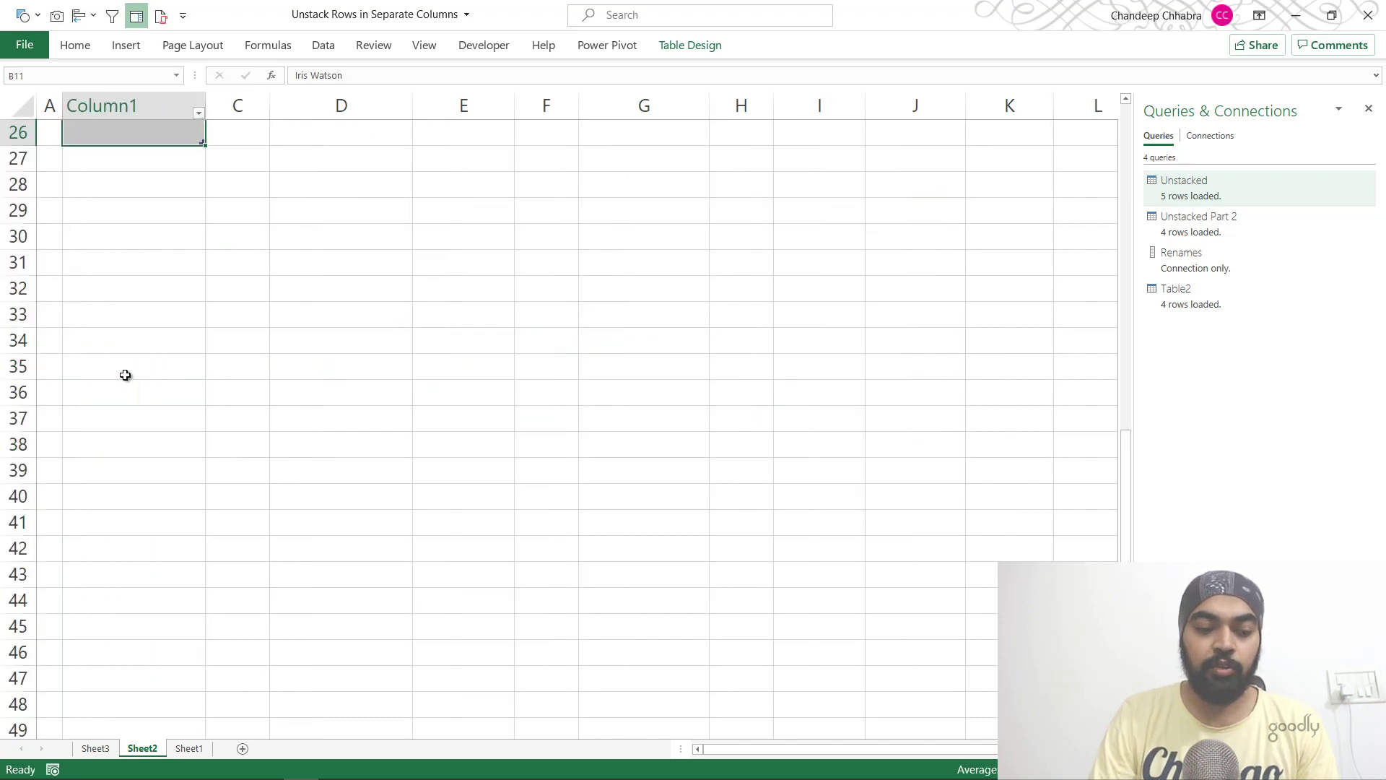
key(Down)
key(Return)
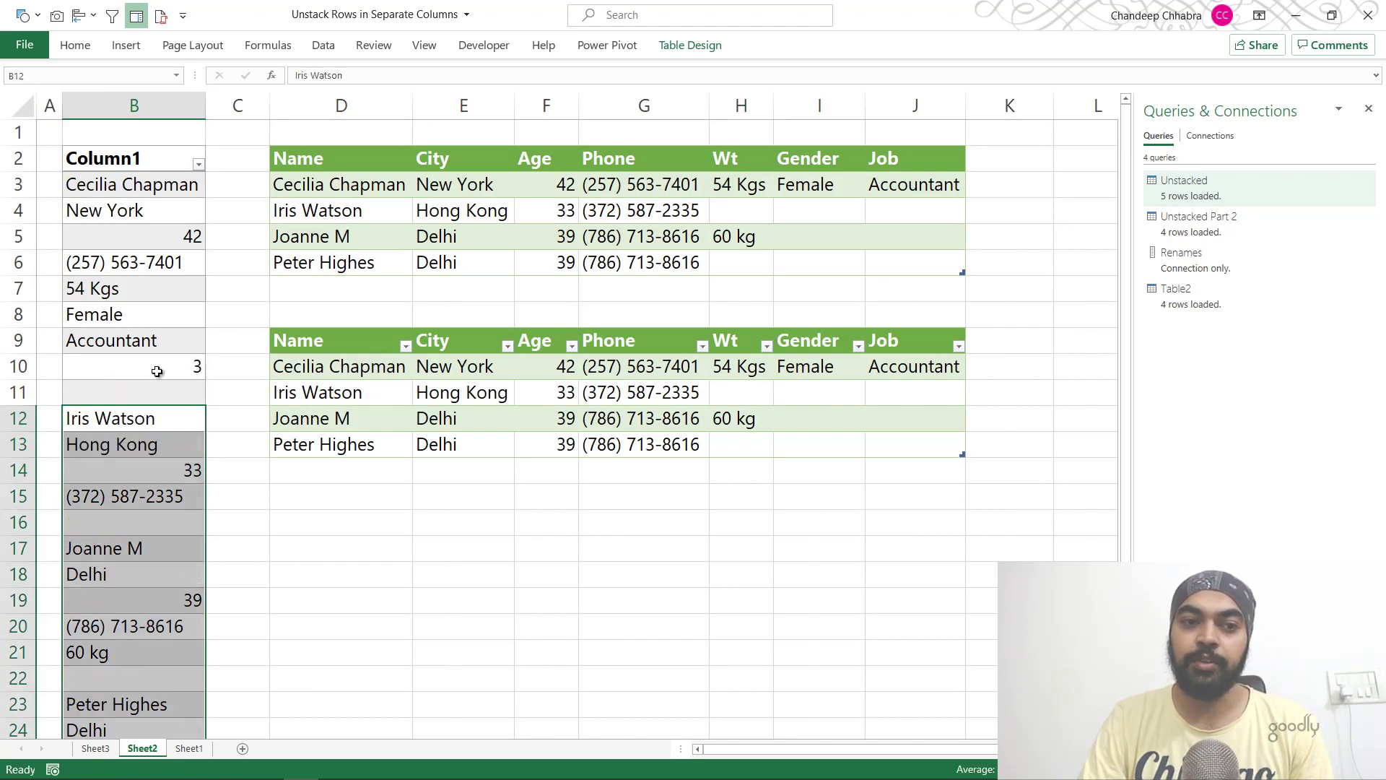
Refresh the lower unstacked table from the changed source data and close the list of queries
right_click(864, 338)
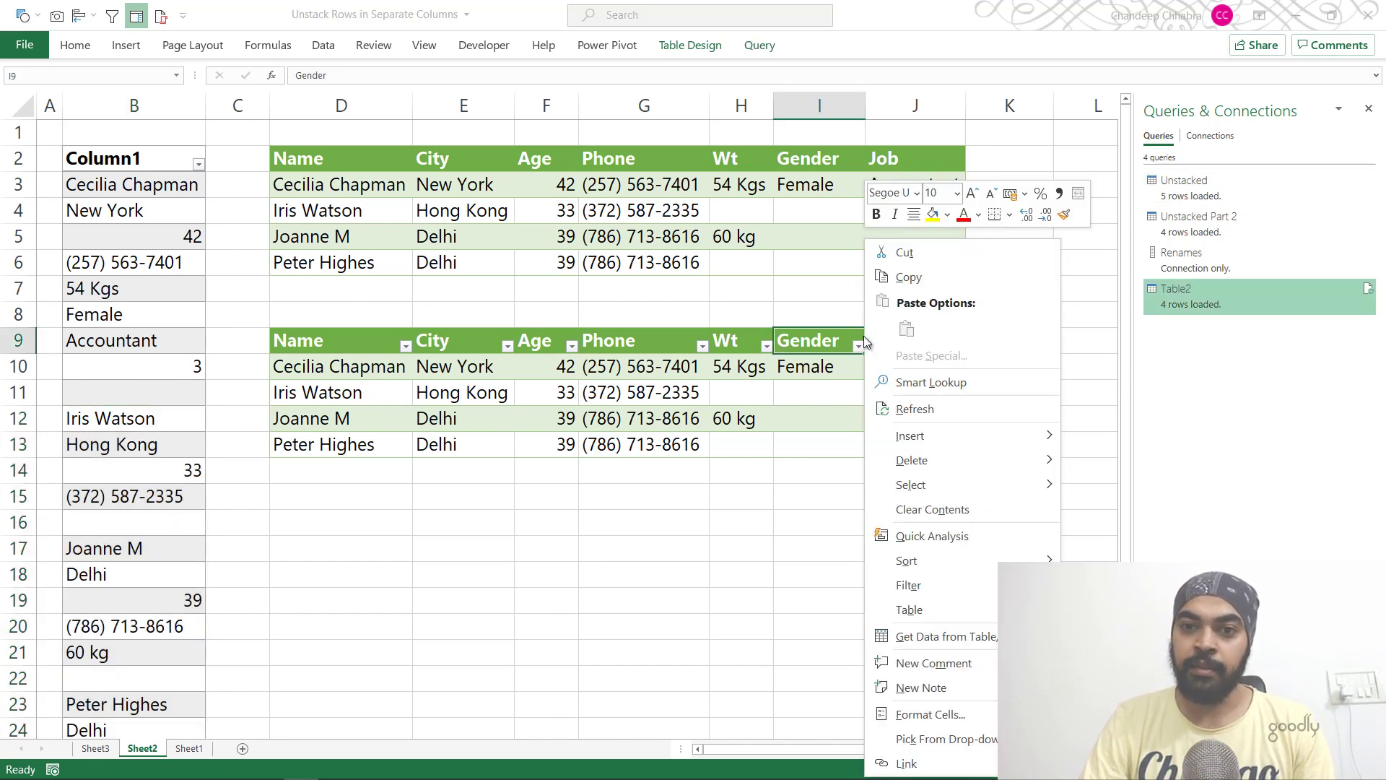
click(894, 409)
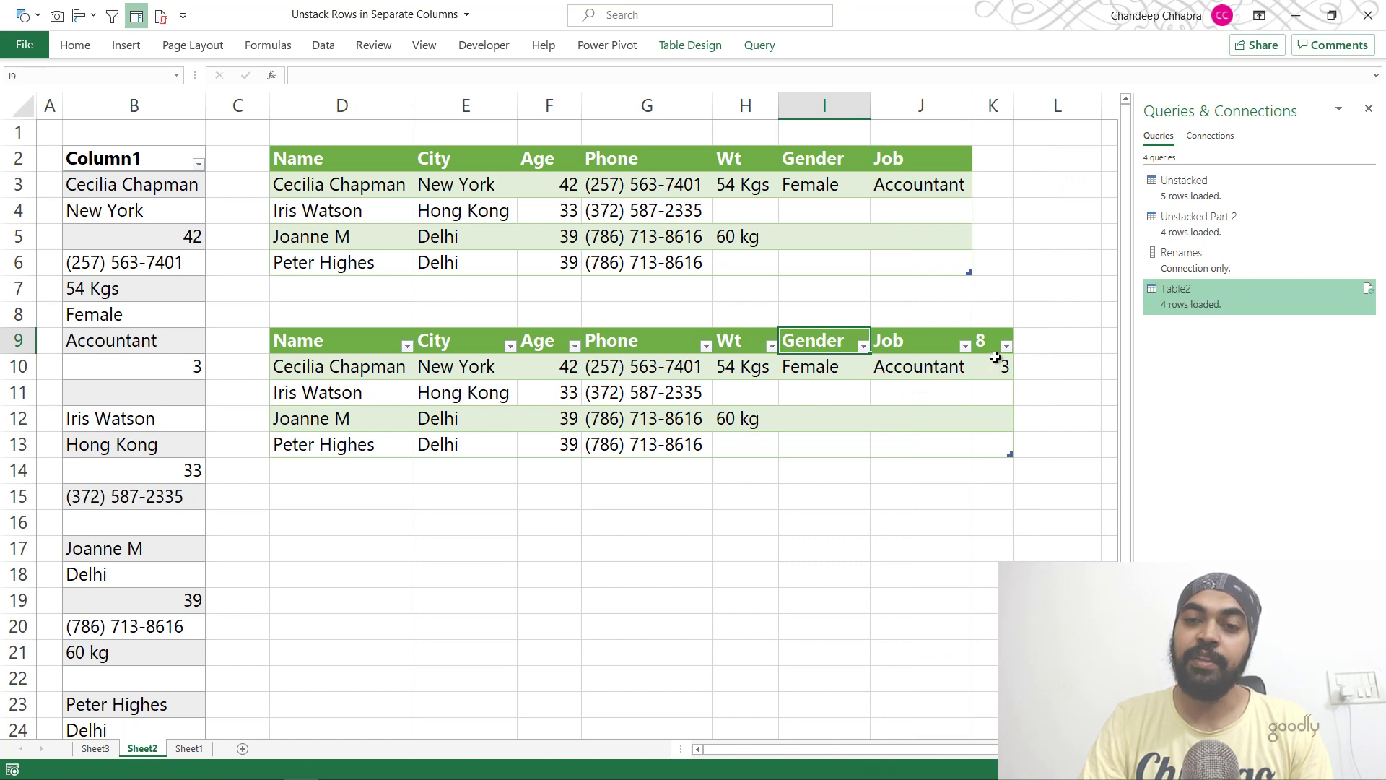
click(1368, 108)
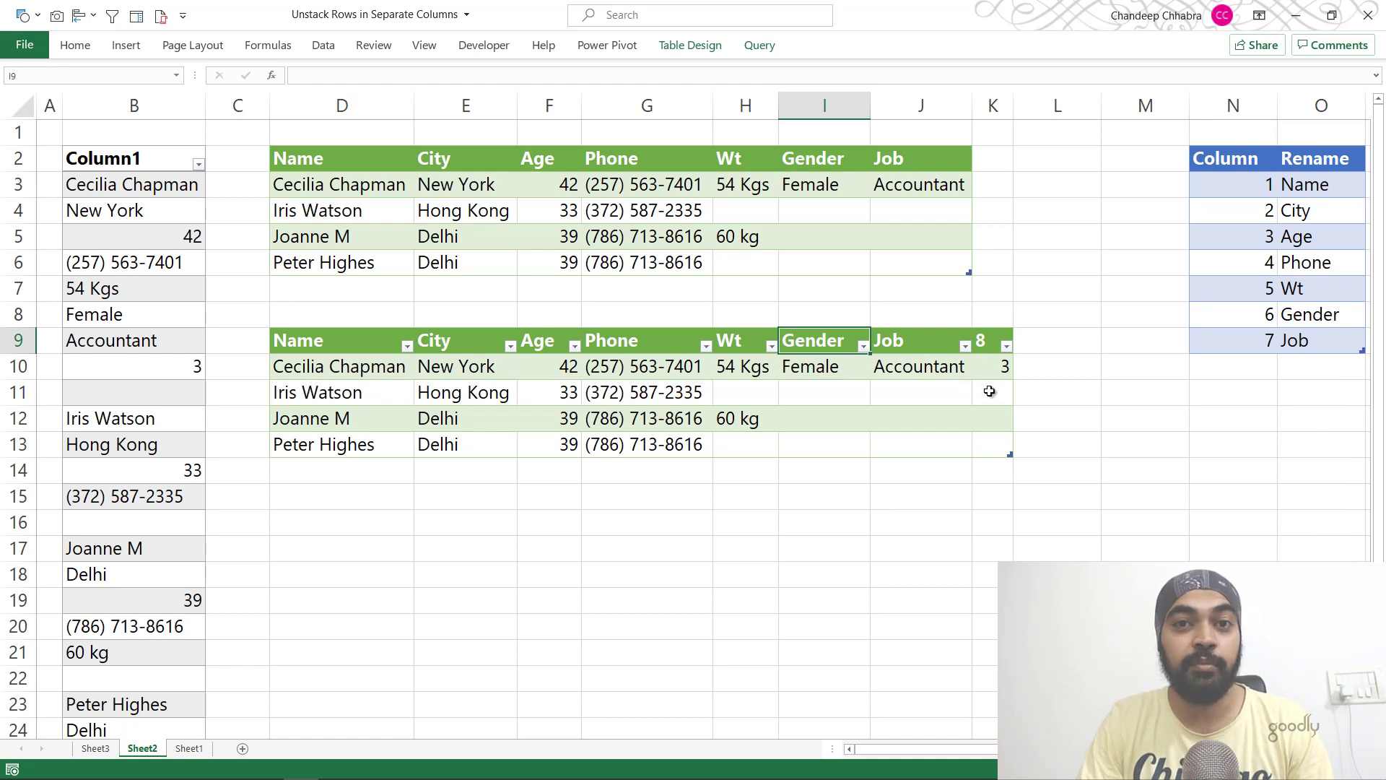
Append a row to the Column and Rename table mapping 8 to No of Children, and widen the Rename column to fit
click(1246, 369)
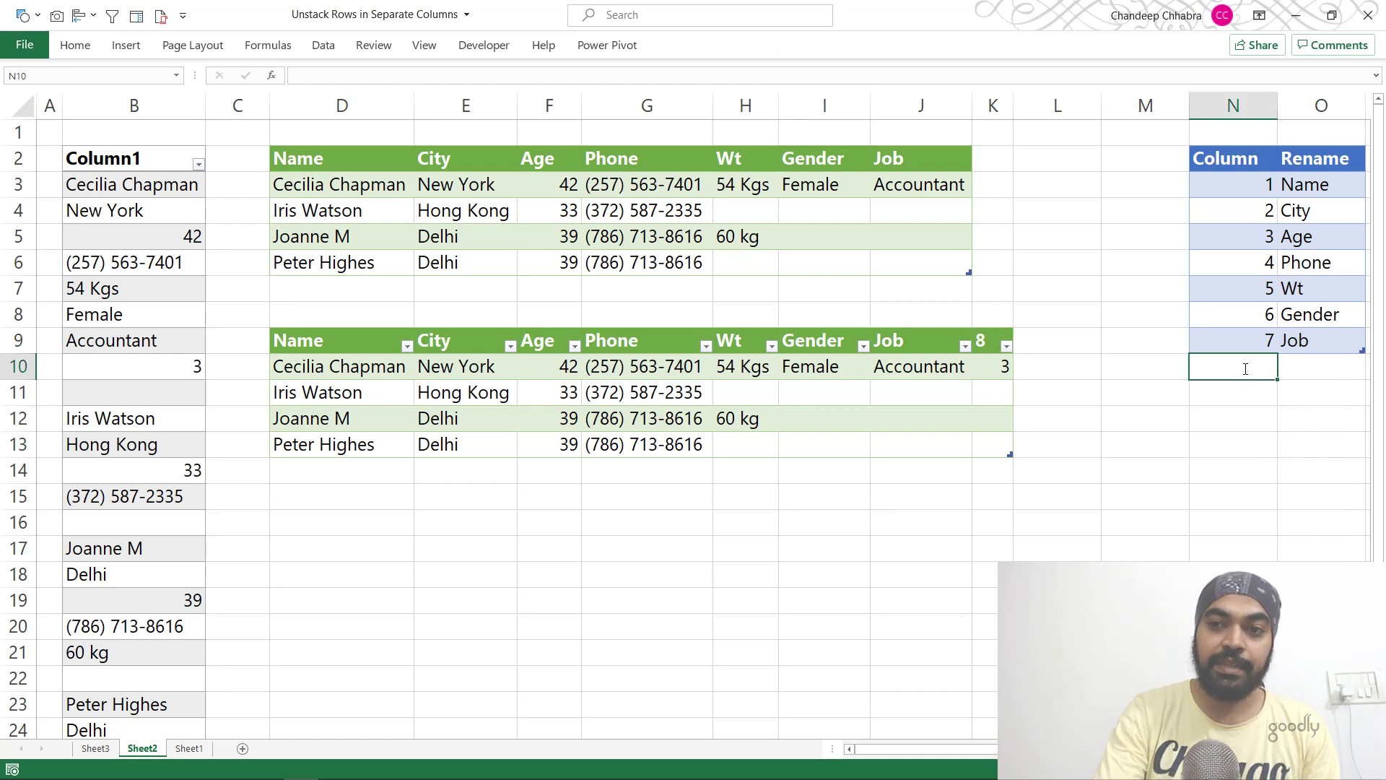
text(8)
key(Tab)
key(Right)
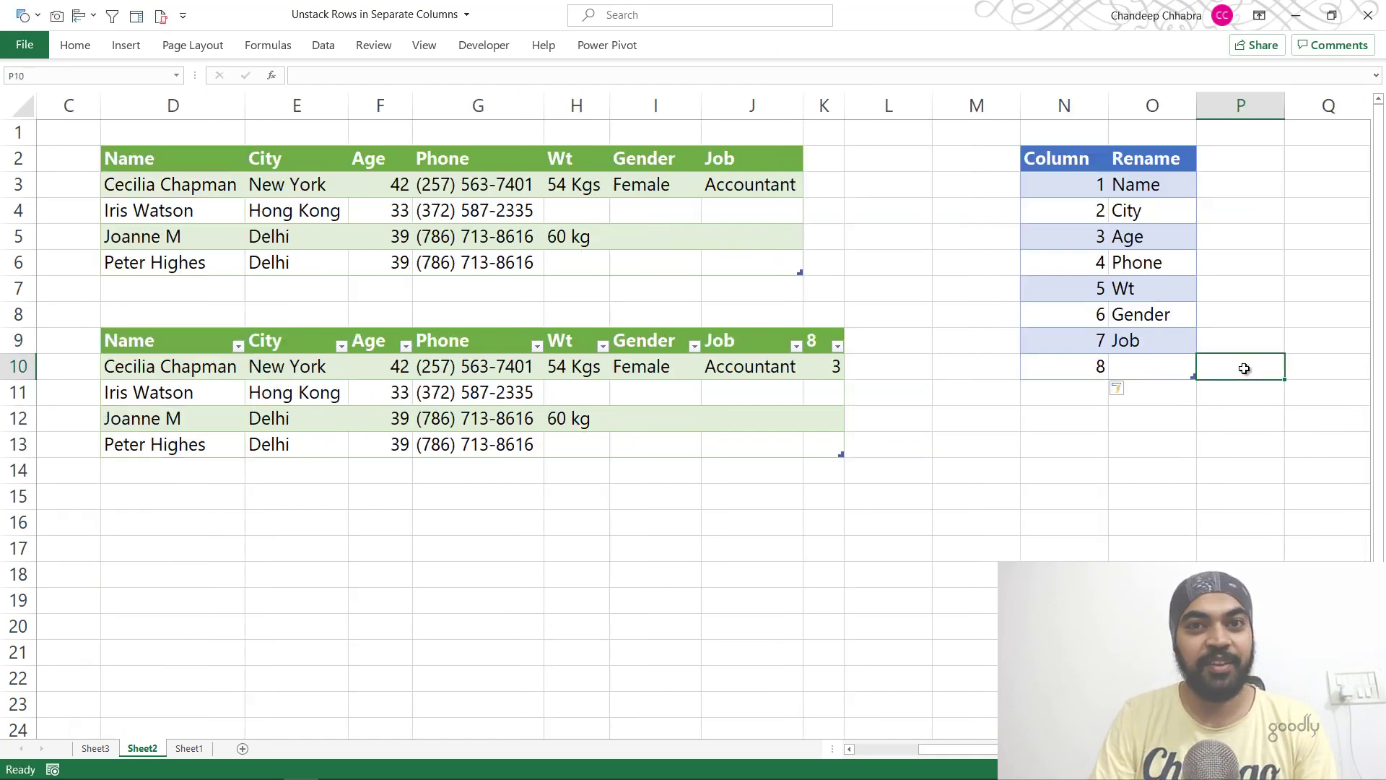
key(Left)
key(Left)
key(Right)
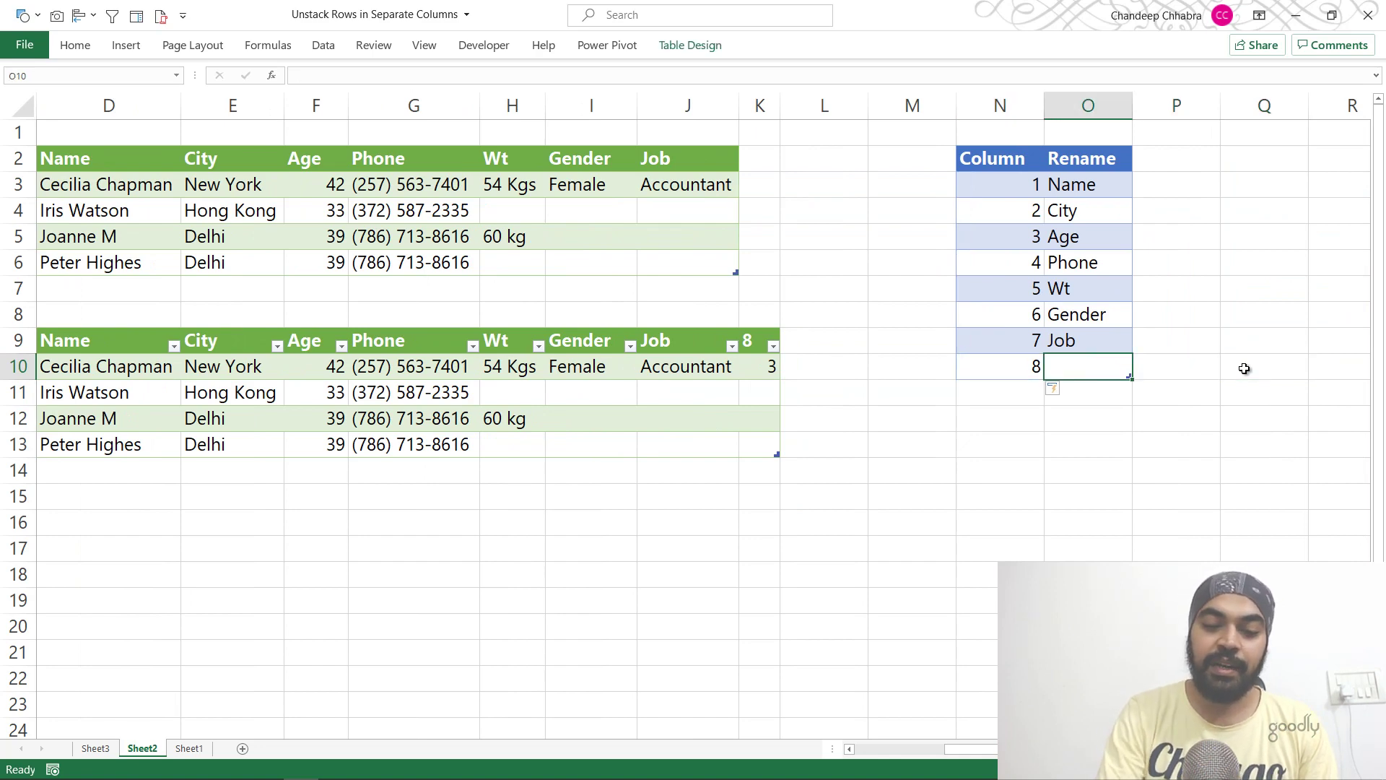
text(No of Ch)
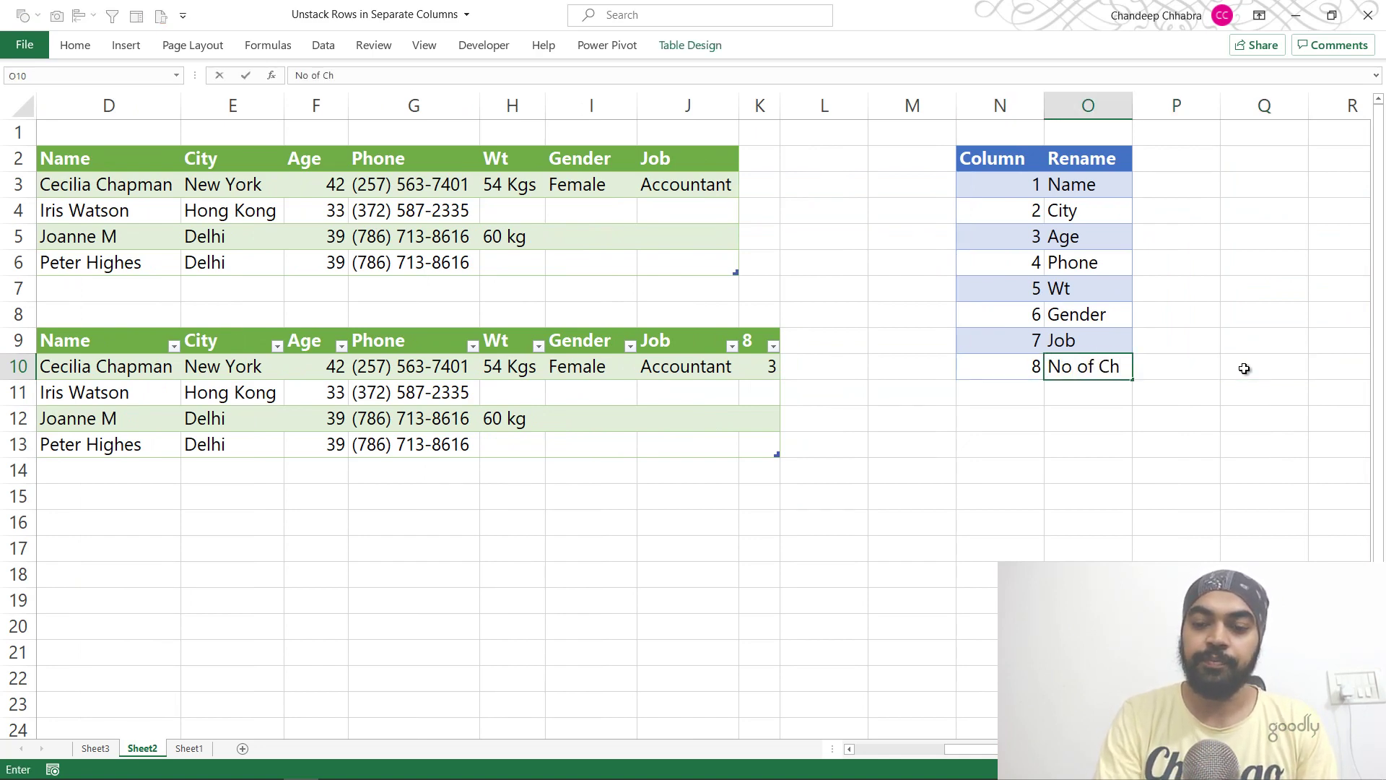
text(ildren)
key(Return)
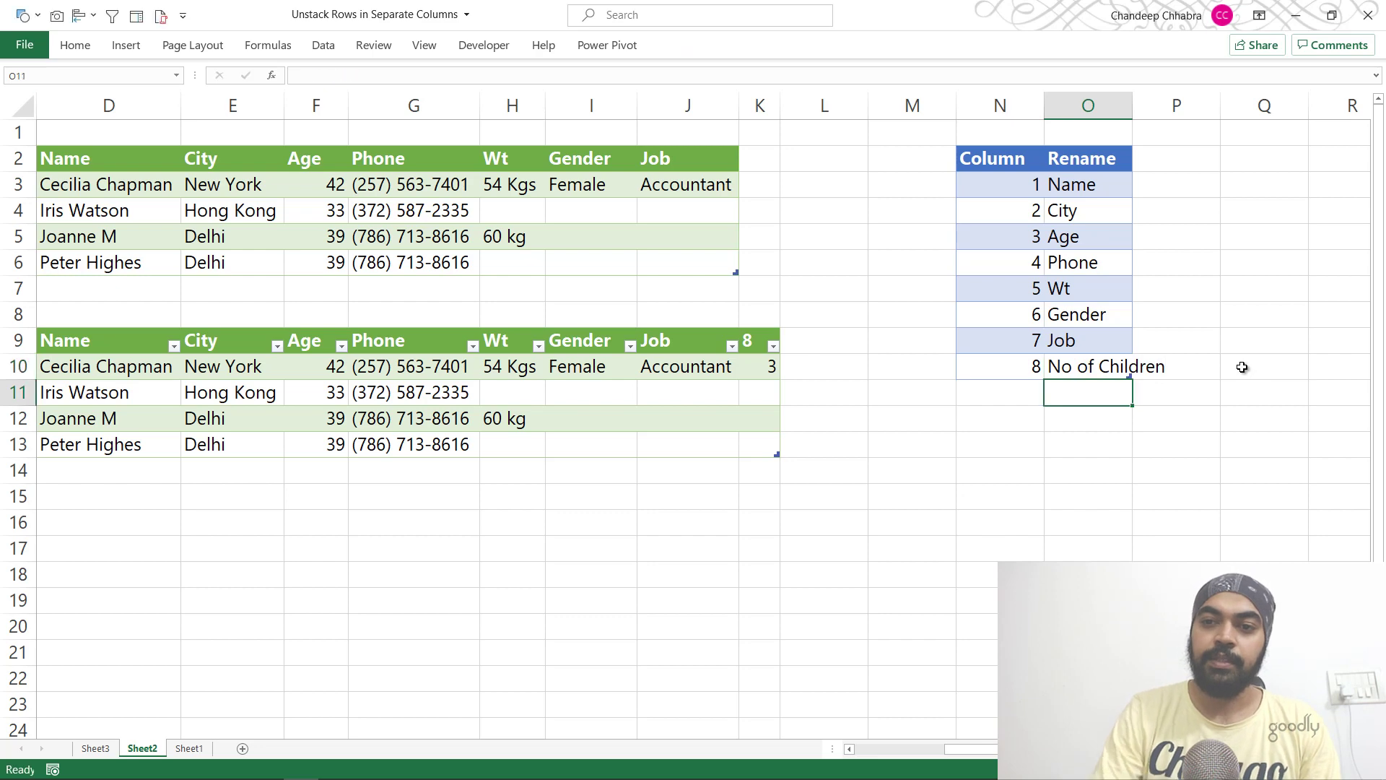
drag(1134, 99, 1174, 99)
Try to refresh the lower unstacked table with the extended rename list
right_click(641, 377)
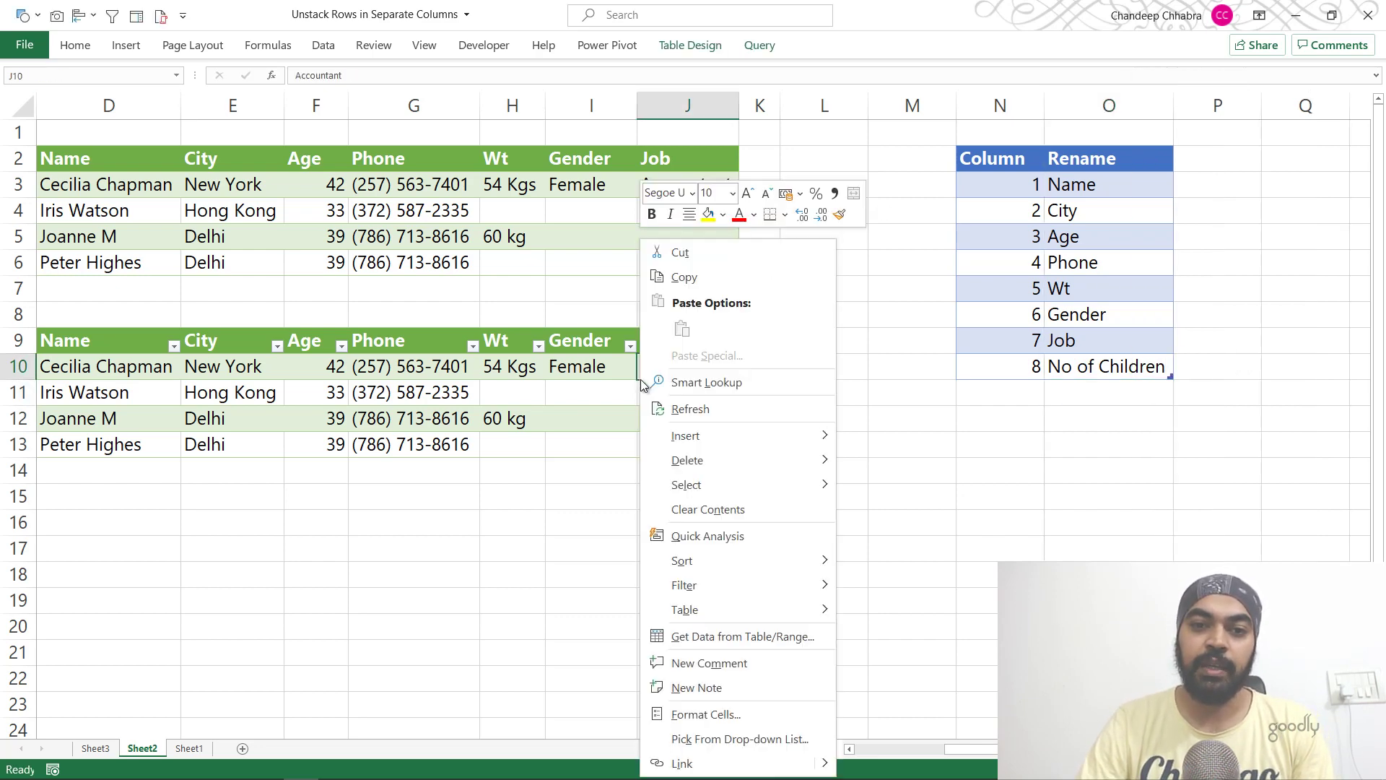
click(663, 408)
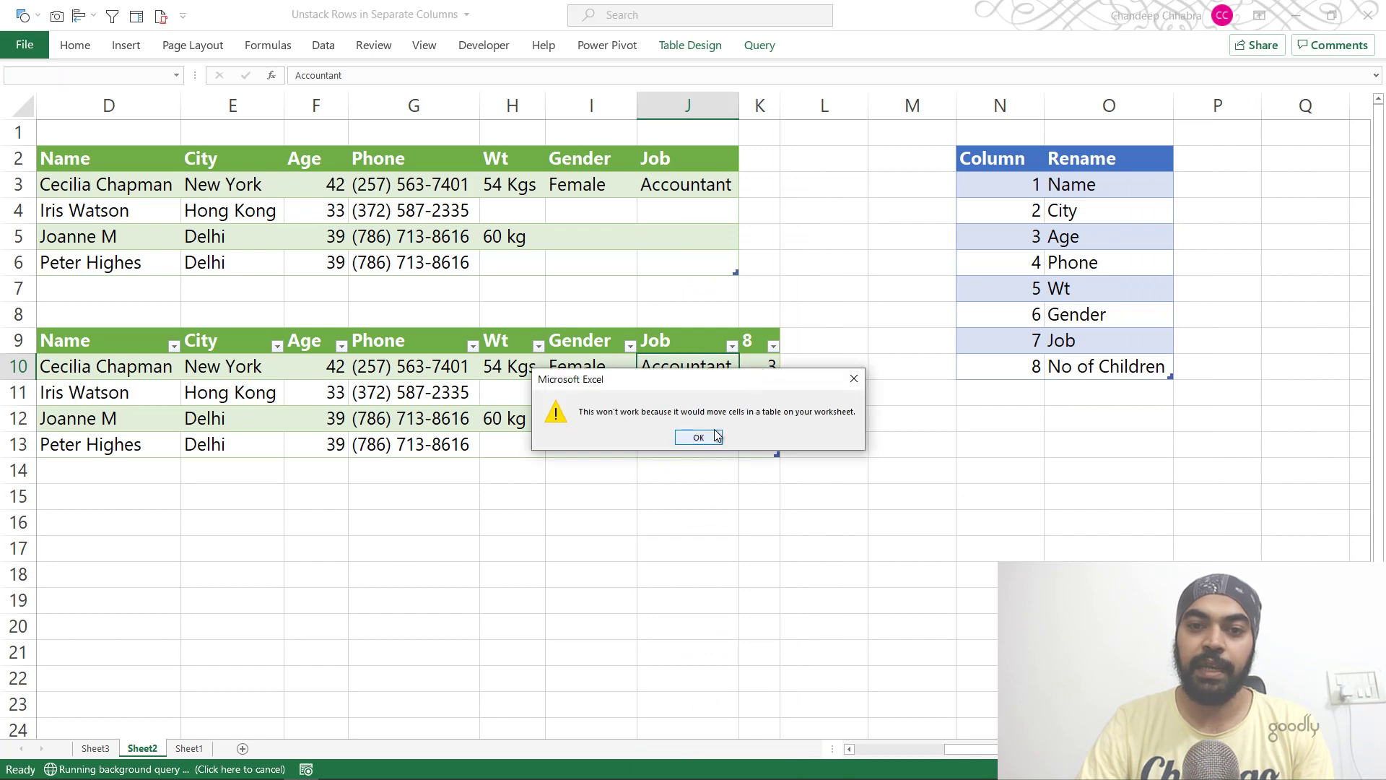
click(698, 437)
Delete worksheet column K, which holds the output column headed 8, and refresh the lower unstacked table again
click(817, 335)
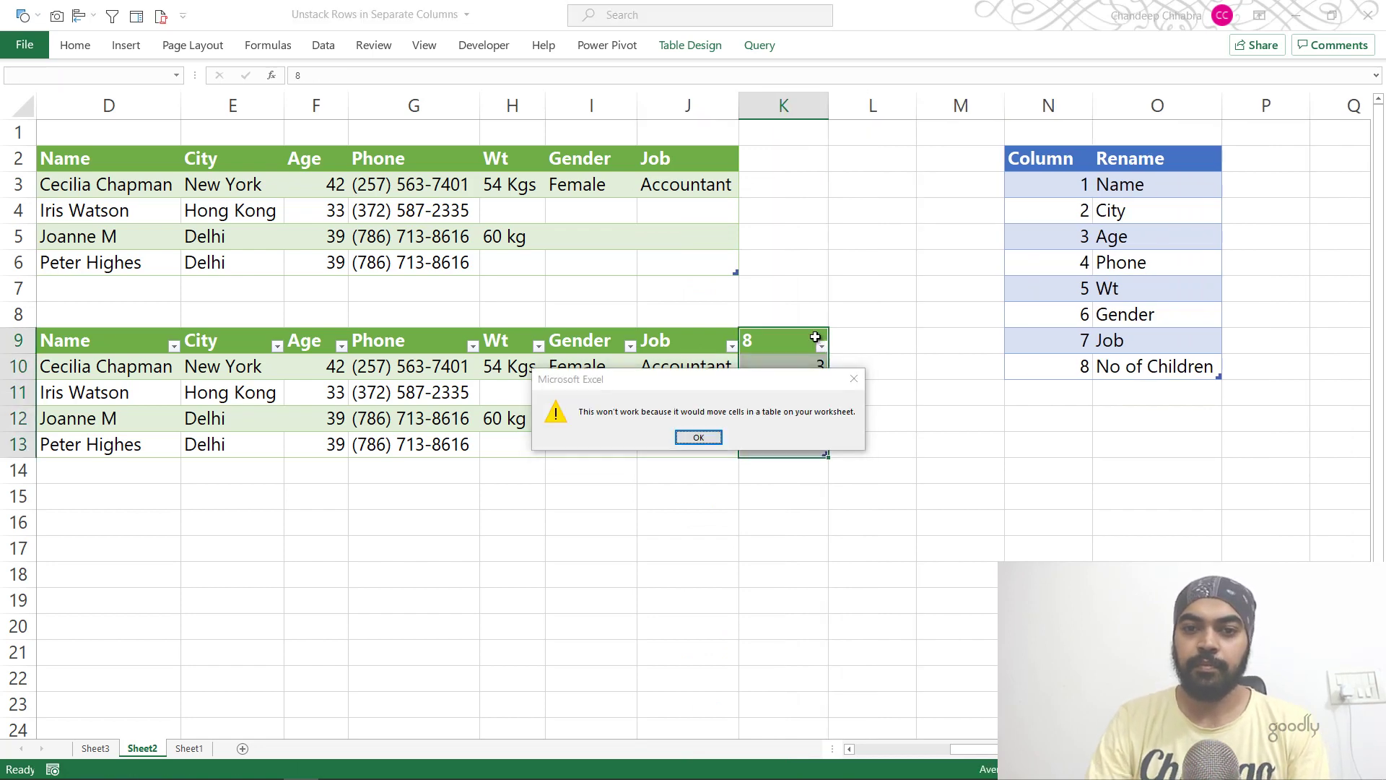
key(Return)
key(ctrl+space)
key(ctrl+minus)
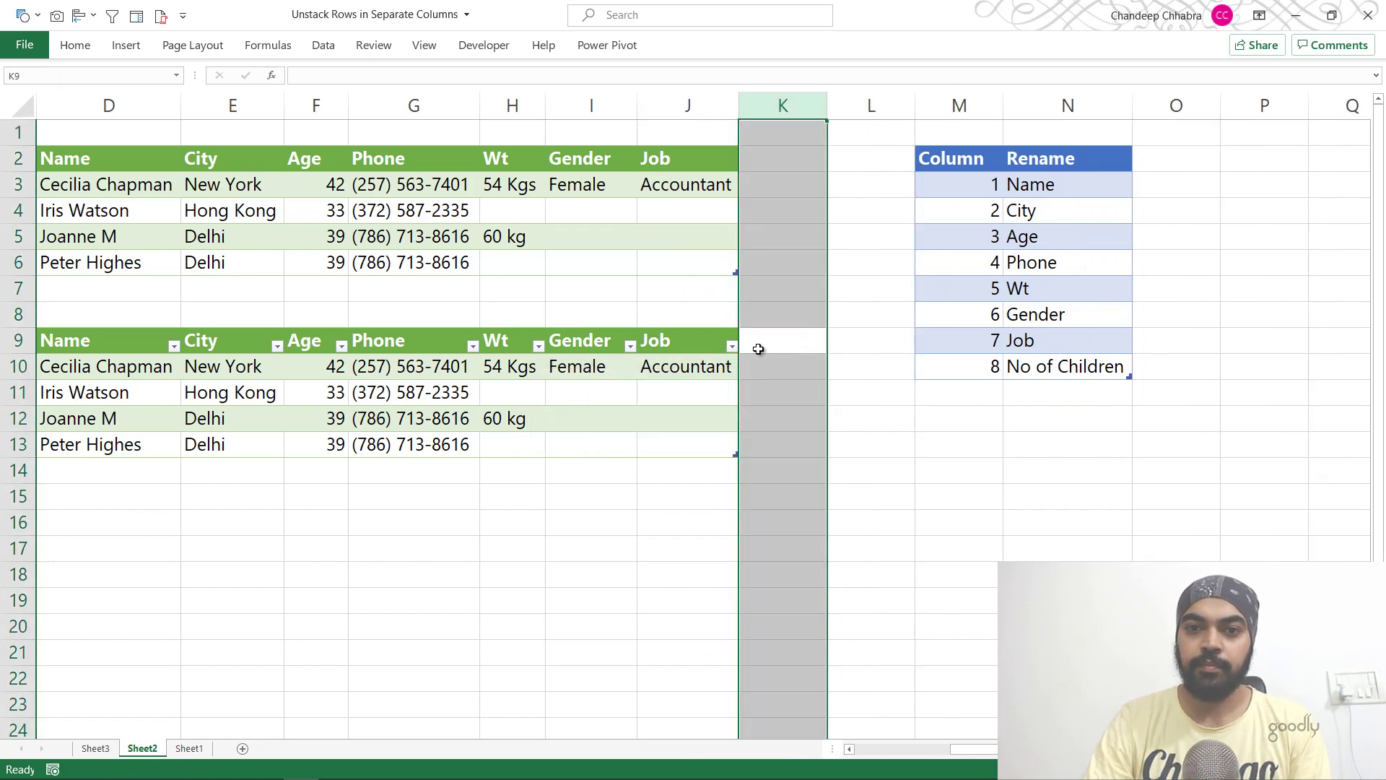
right_click(652, 366)
click(680, 409)
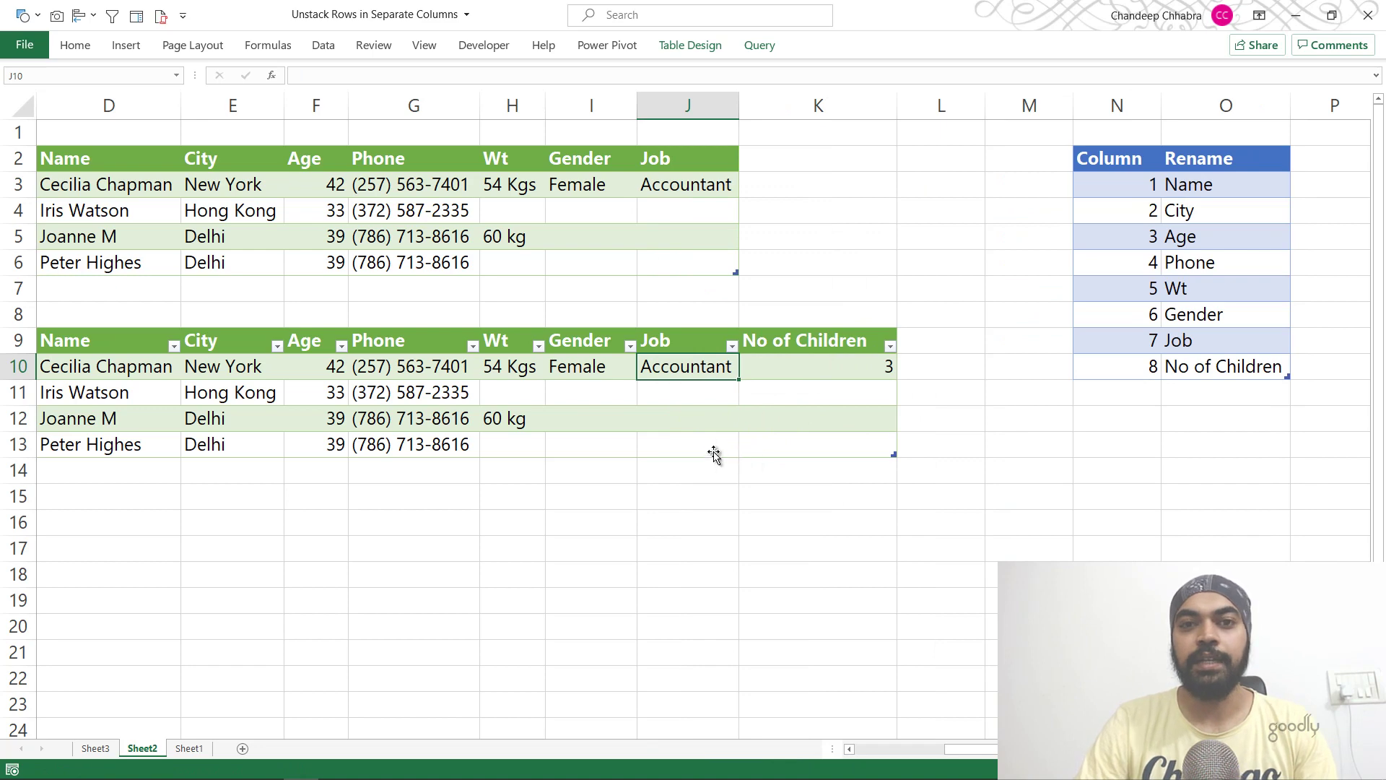
Compare the first record in cells B3:B10 and the blank separator rows of Column1 with the unstacked table
scroll(582, 435, left, 3)
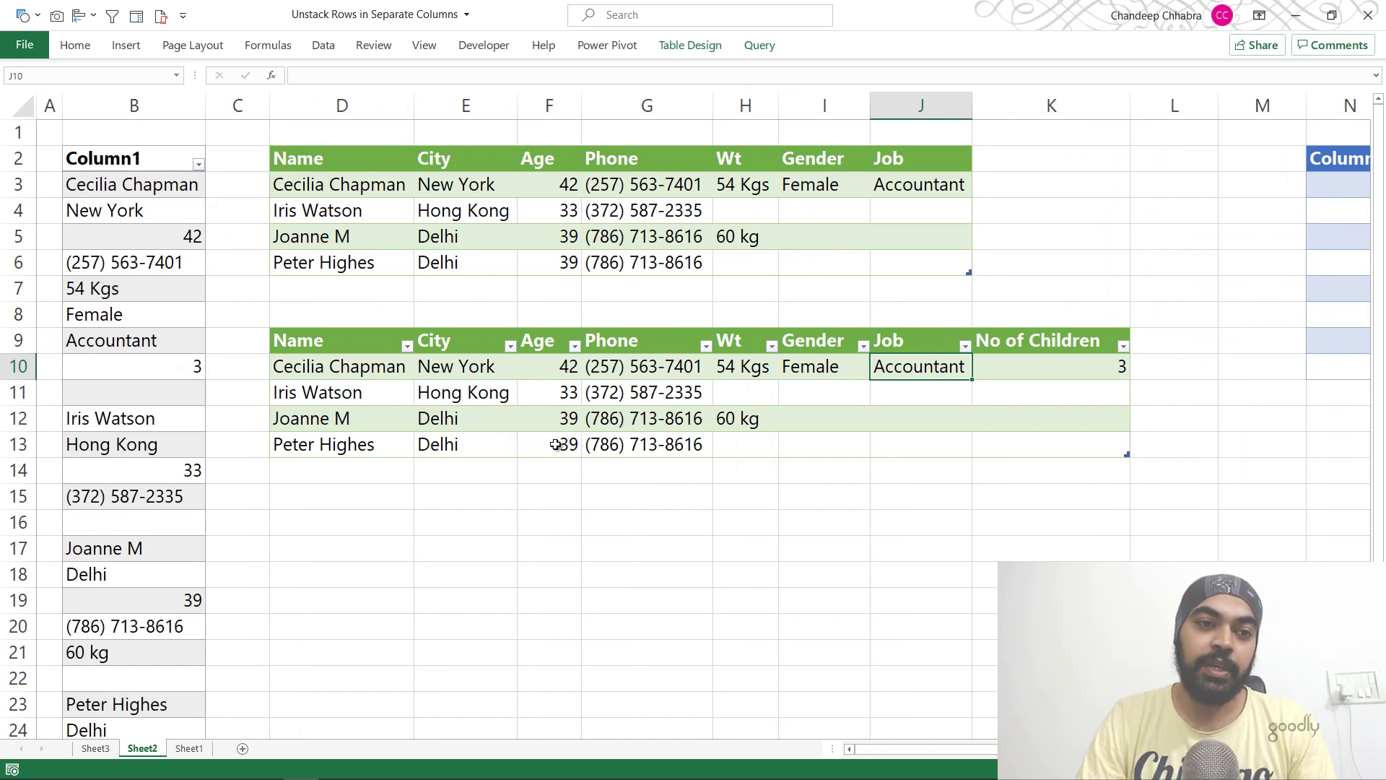
click(156, 517)
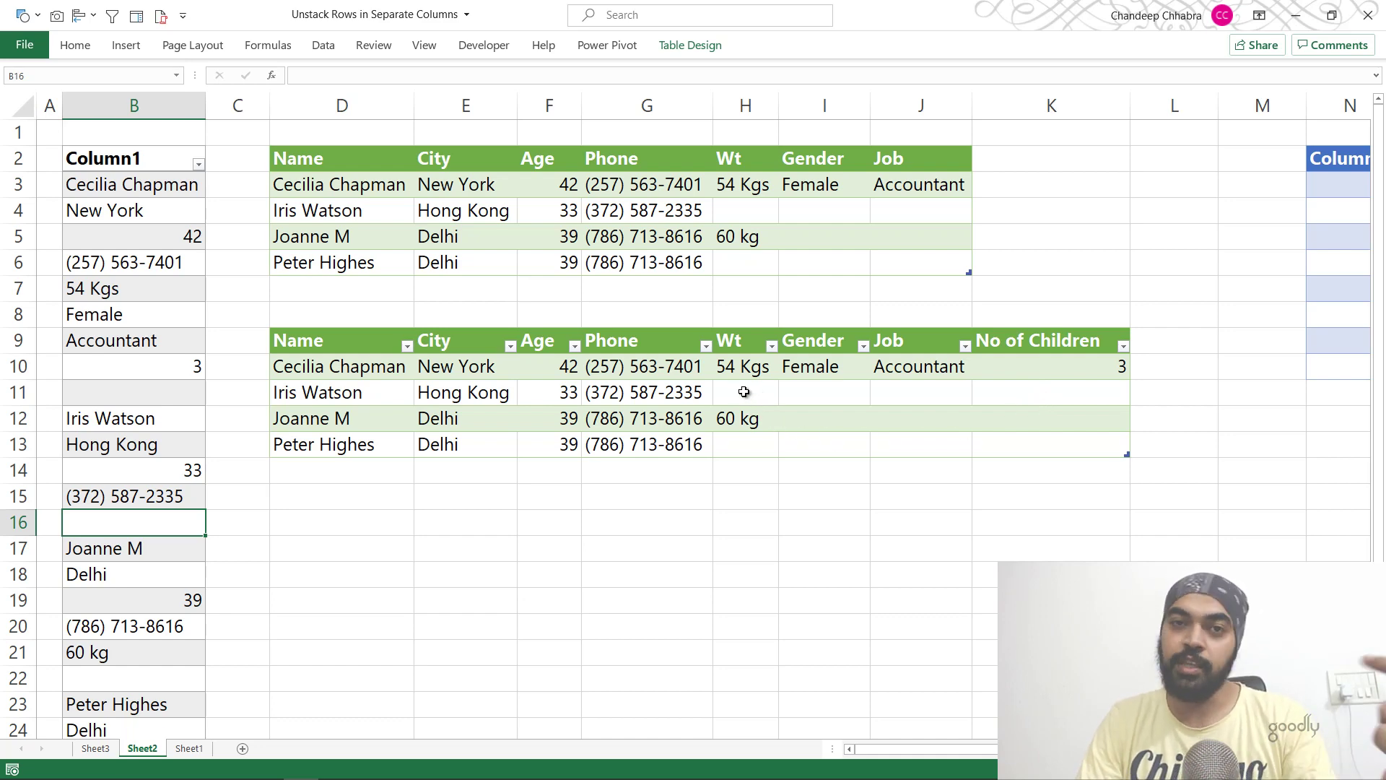
drag(177, 191, 164, 366)
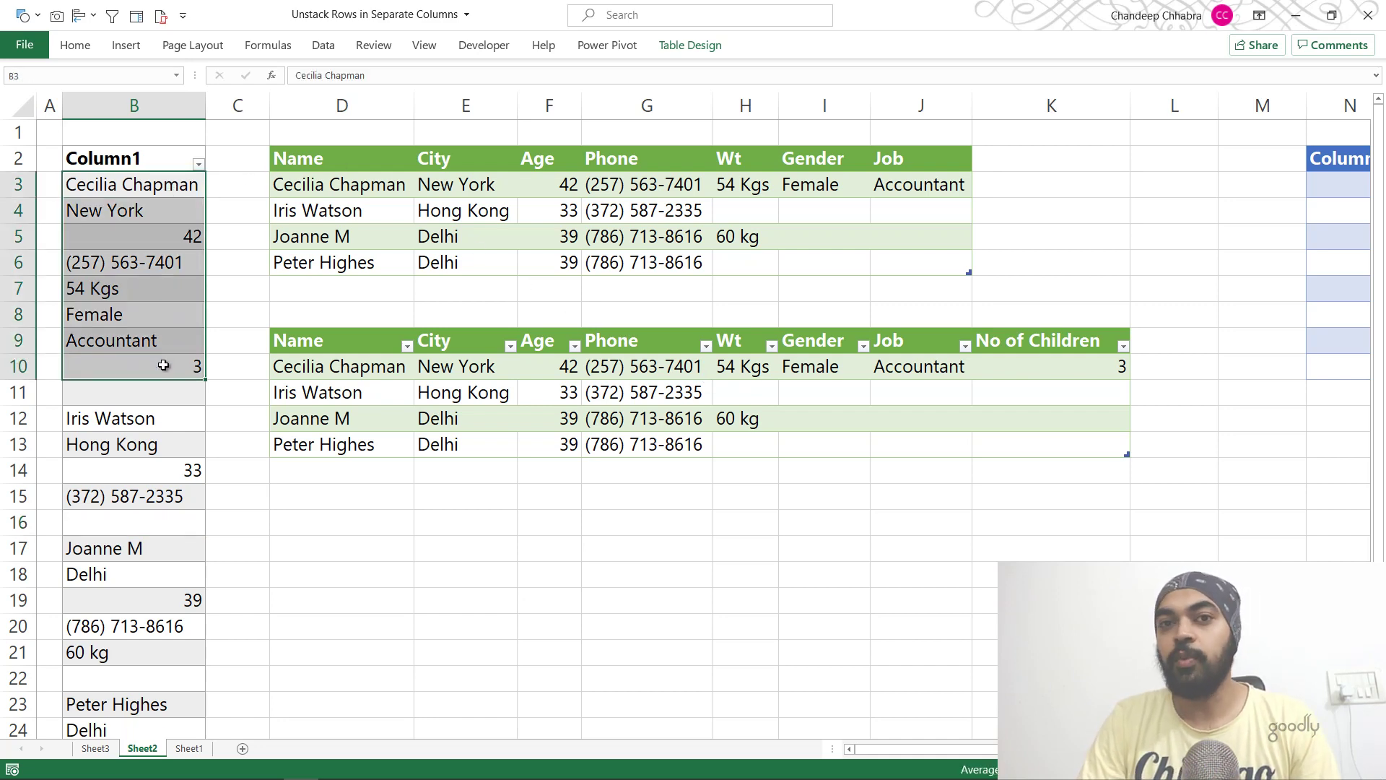